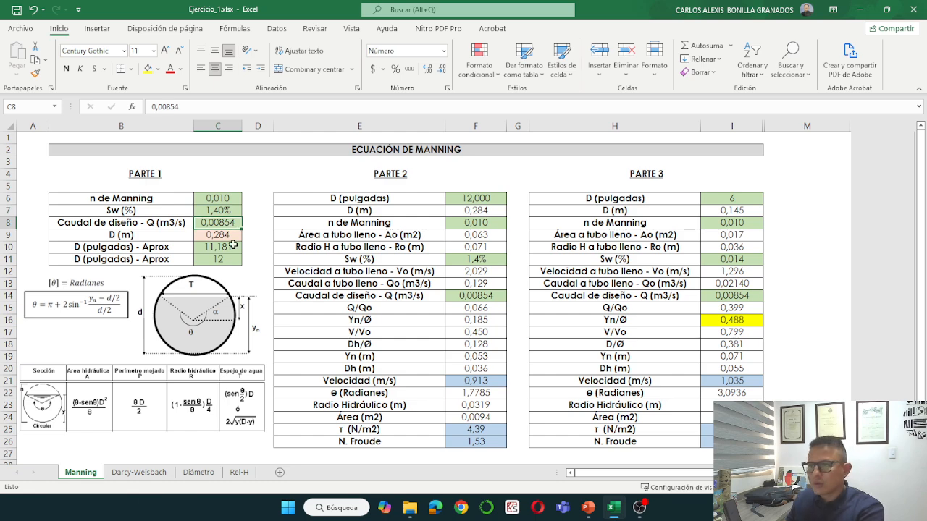
Review the design flow and diameter in Part 1 of the Manning sheet and the Darcy-Weisbach sheet's title.
{"action": "left_click", "coordinate": [172, 221]}
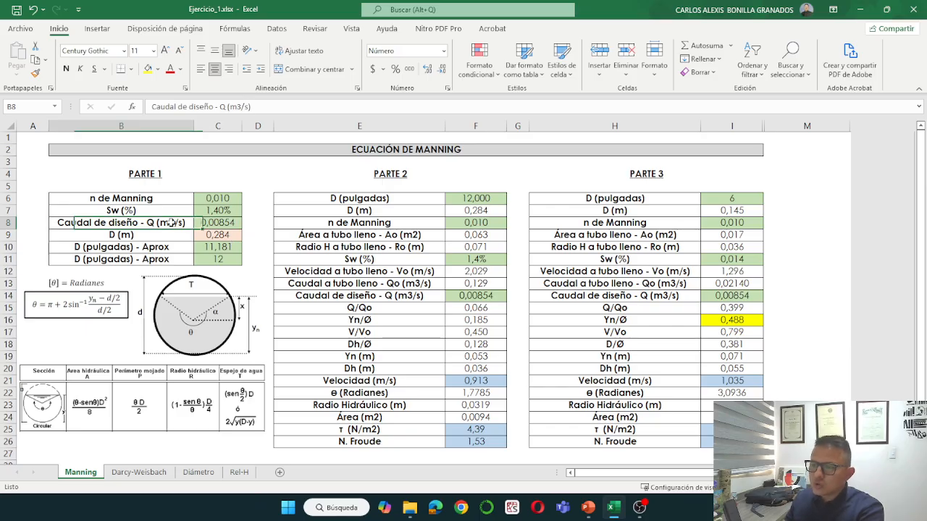
{"action": "left_click", "coordinate": [210, 236]}
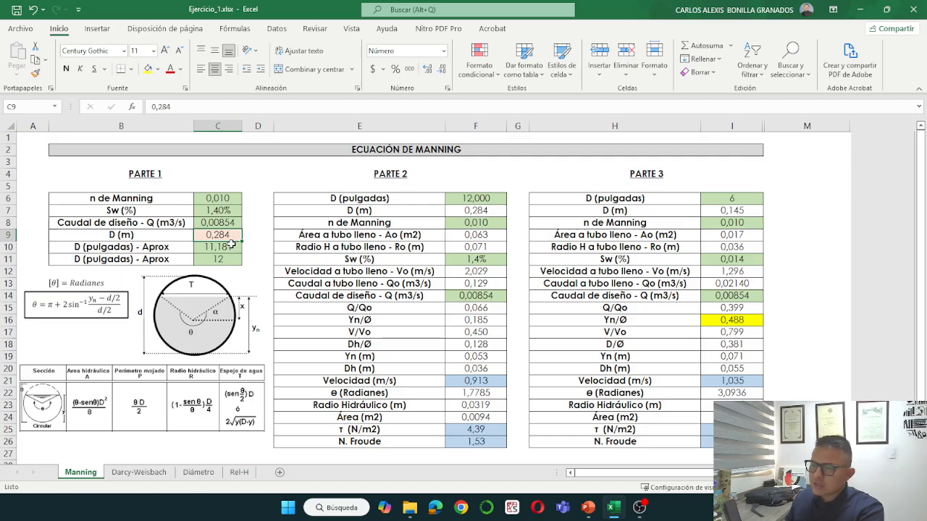
{"action": "left_click", "coordinate": [198, 473]}
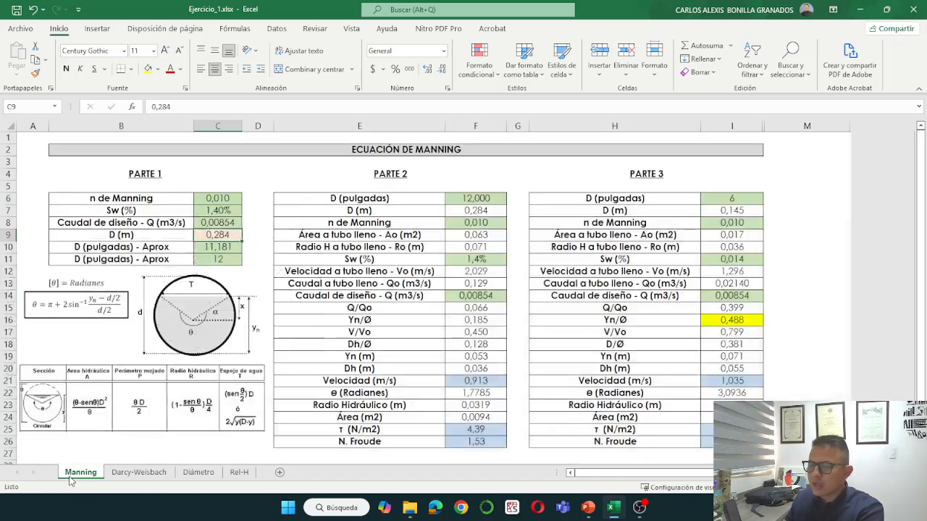
{"action": "left_click", "coordinate": [72, 476]}
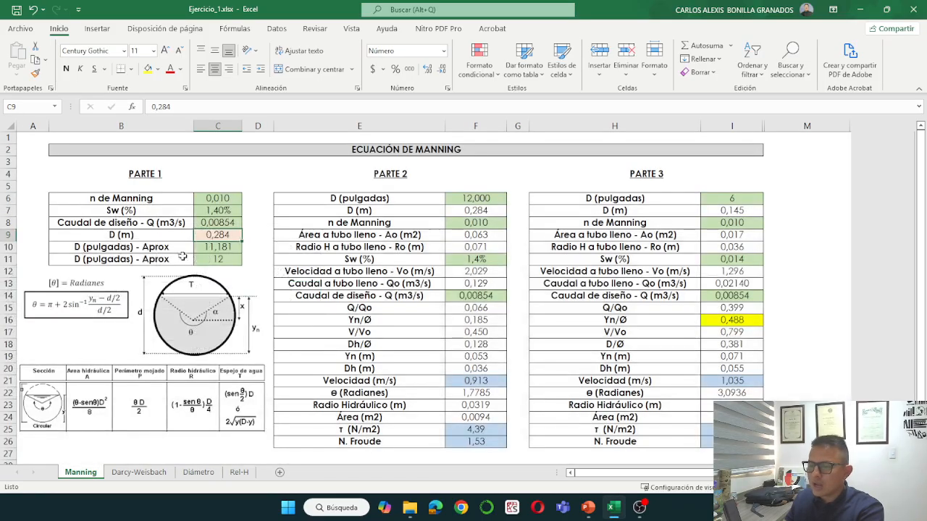
{"action": "left_click", "coordinate": [149, 474]}
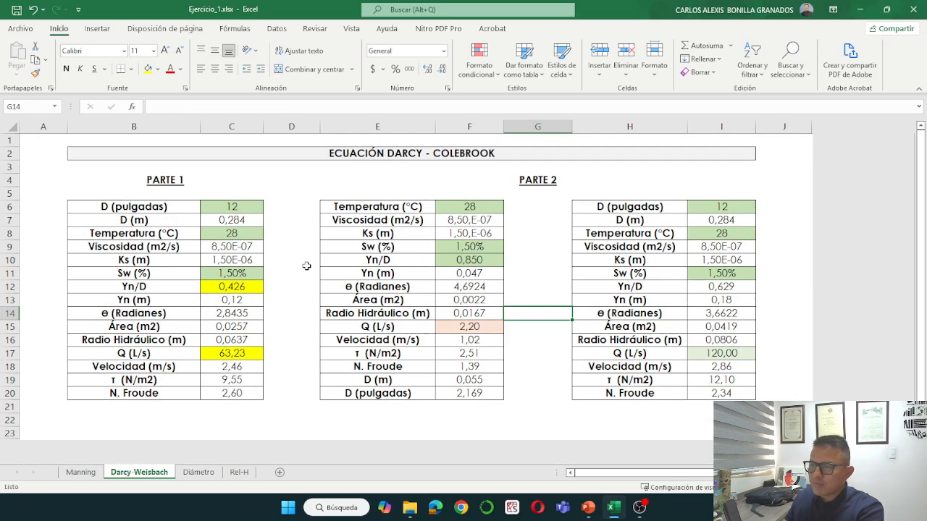
{"action": "left_click", "coordinate": [395, 150]}
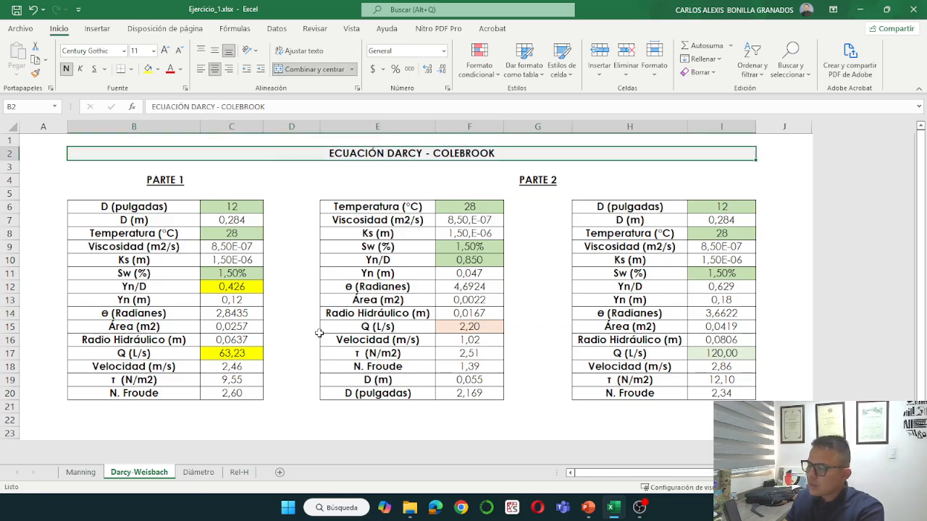
{"action": "right_click", "coordinate": [133, 475]}
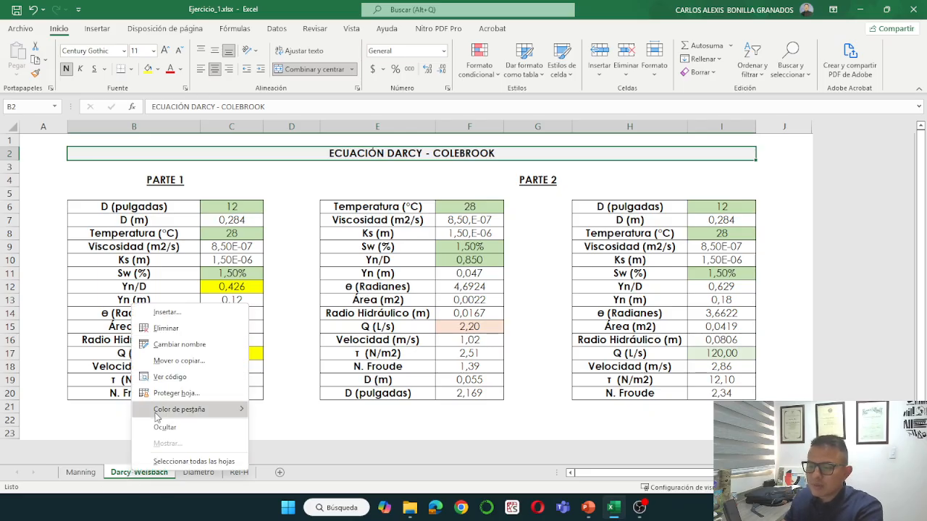
{"action": "left_click", "coordinate": [113, 483]}
{"action": "right_click", "coordinate": [136, 475]}
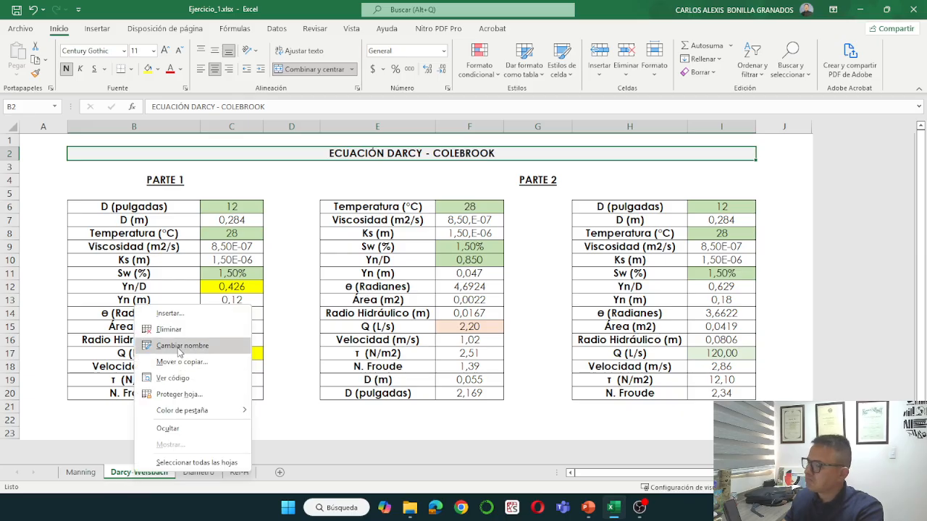
{"action": "key", "text": "Escape"}
{"action": "left_click", "coordinate": [304, 405]}
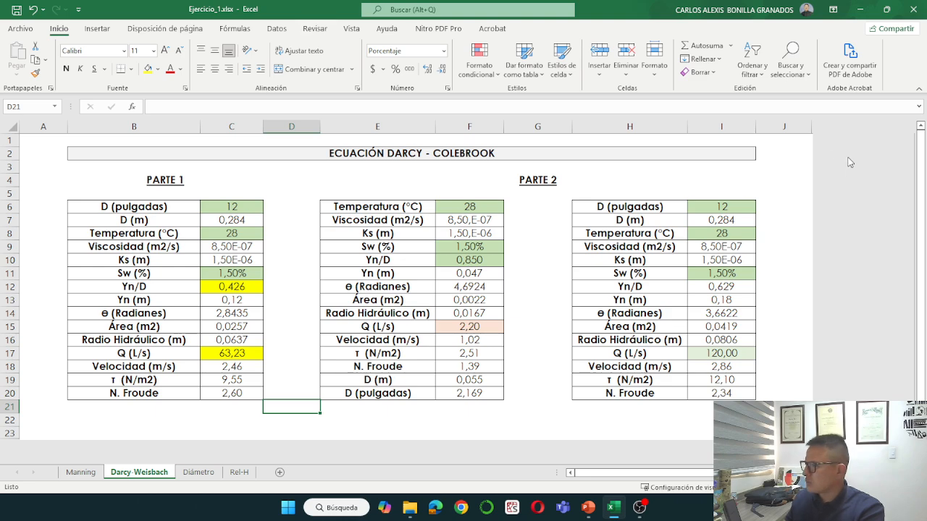
Insert a new blank worksheet directly after the Darcy-Weisbach sheet.
{"action": "left_click", "coordinate": [791, 153]}
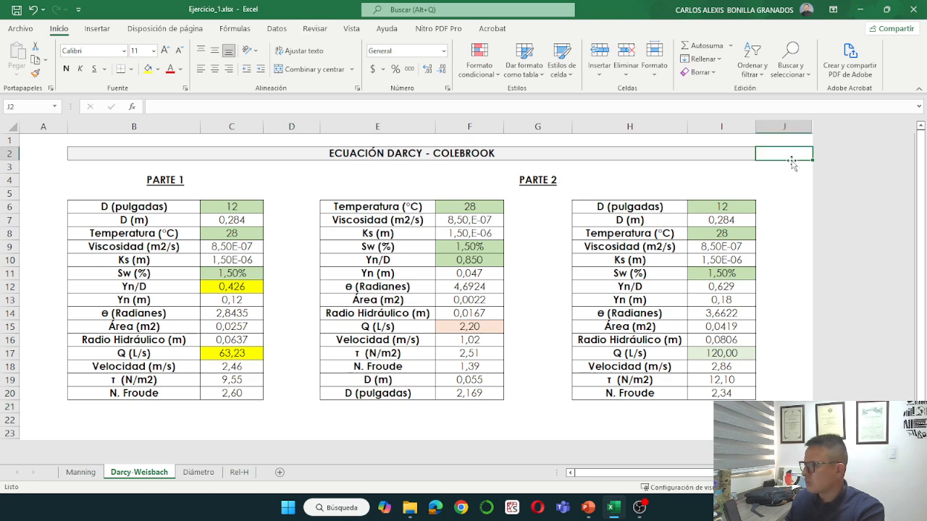
{"action": "left_click", "coordinate": [280, 472]}
{"action": "left_click", "coordinate": [327, 257]}
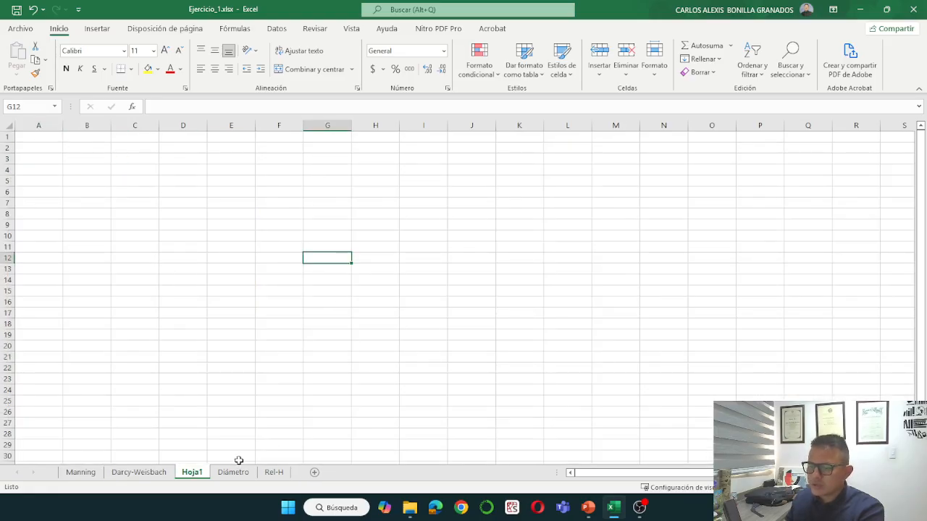
{"action": "right_click", "coordinate": [192, 475]}
{"action": "left_click", "coordinate": [191, 481]}
{"action": "right_click", "coordinate": [198, 475]}
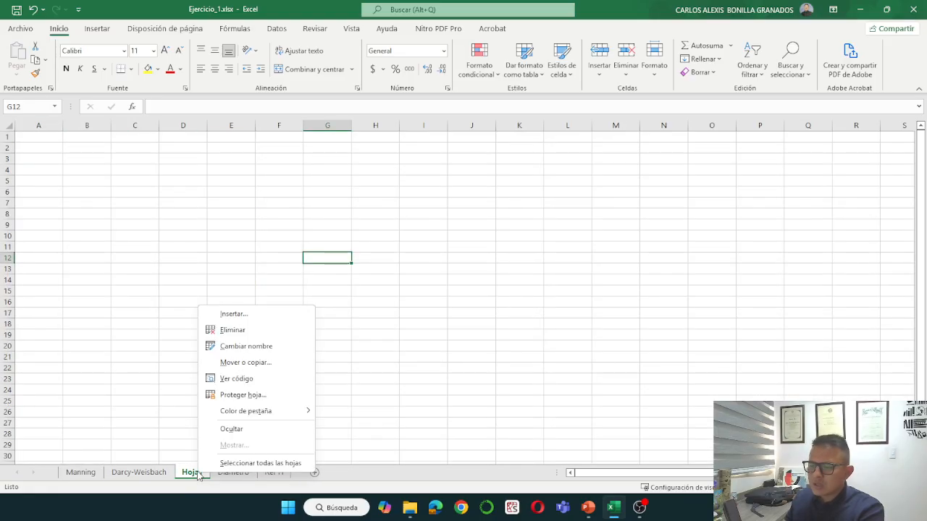
{"action": "left_click", "coordinate": [239, 346]}
{"action": "left_click", "coordinate": [289, 317]}
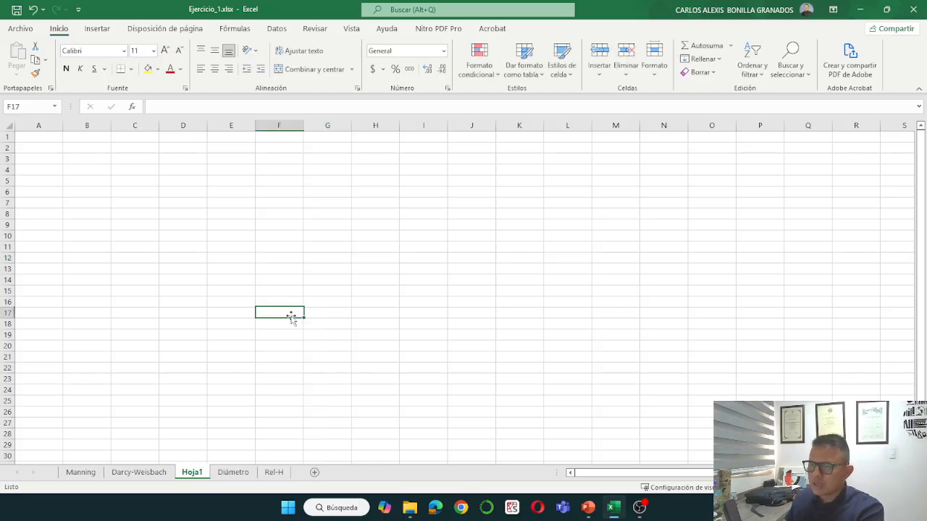
Turn off the gridlines on the new blank worksheet.
{"action": "left_click", "coordinate": [352, 29]}
{"action": "left_click", "coordinate": [152, 68]}
{"action": "left_click", "coordinate": [221, 170]}
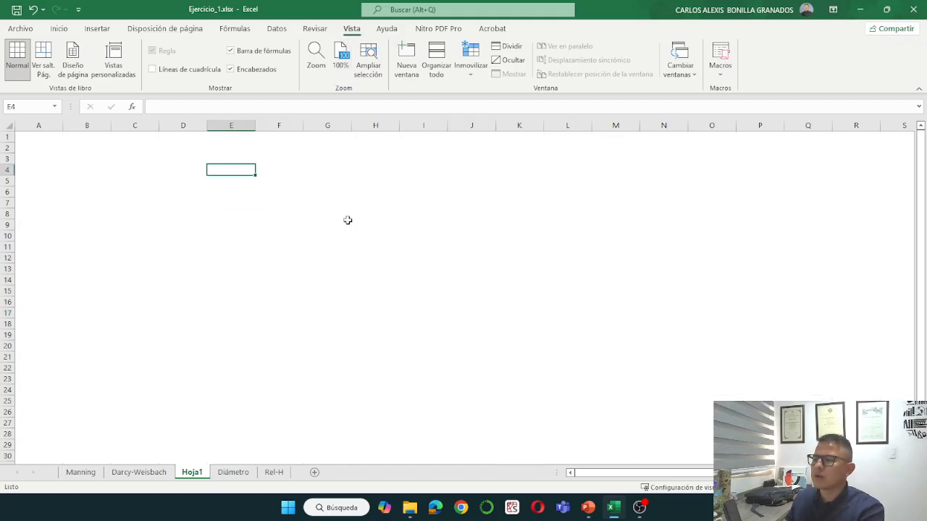
Hide all columns from P through the last column of the new worksheet, keeping A to O as the working area.
{"action": "left_click_drag", "start_coordinate": [45, 134], "coordinate": [724, 445]}
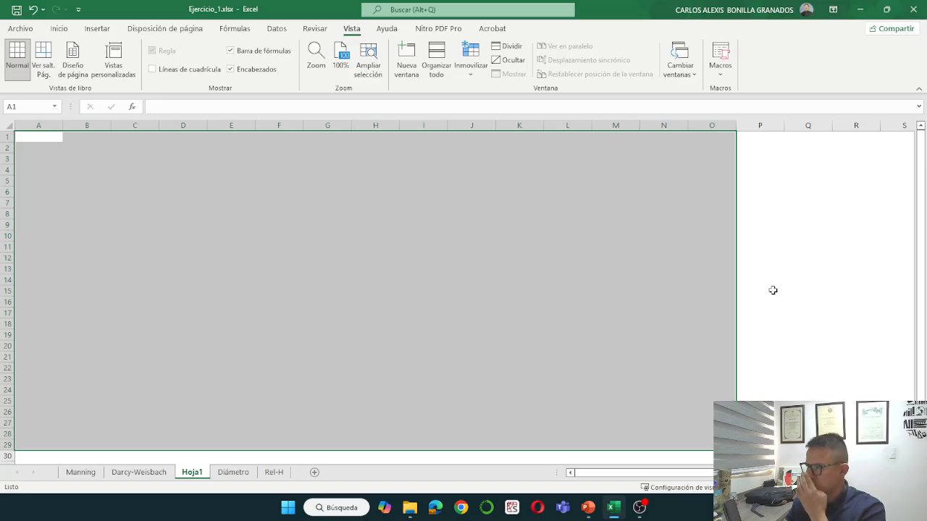
{"action": "left_click", "coordinate": [763, 123]}
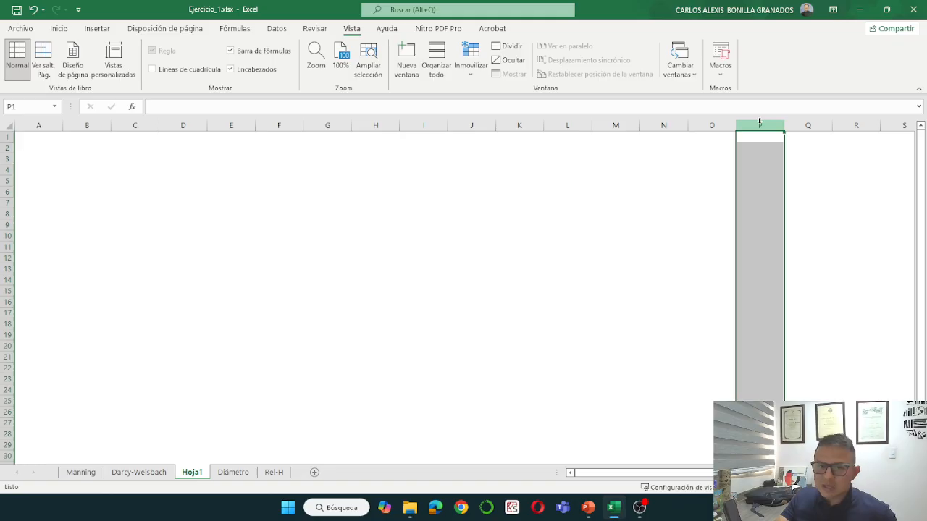
{"action": "key", "text": "ctrl+shift+Right"}
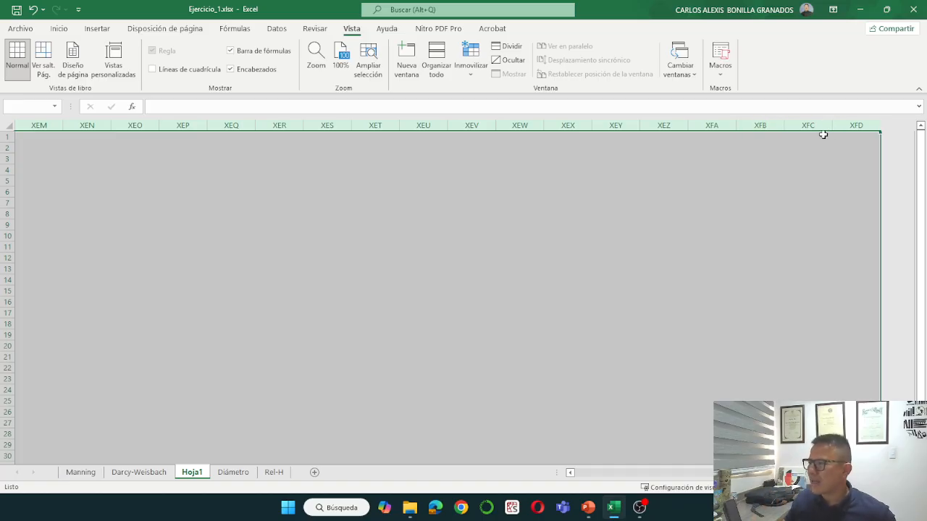
{"action": "right_click", "coordinate": [796, 126]}
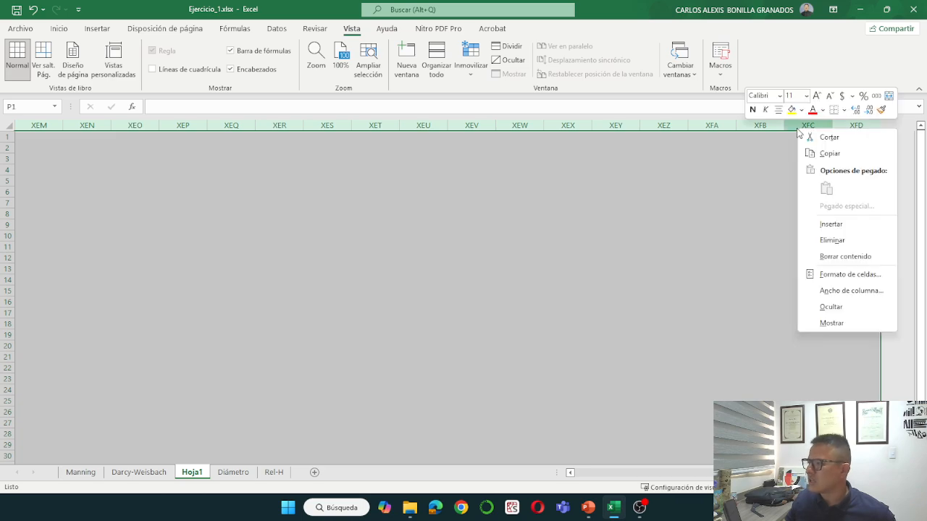
{"action": "left_click", "coordinate": [826, 307]}
{"action": "left_click_drag", "start_coordinate": [627, 473], "coordinate": [603, 473]}
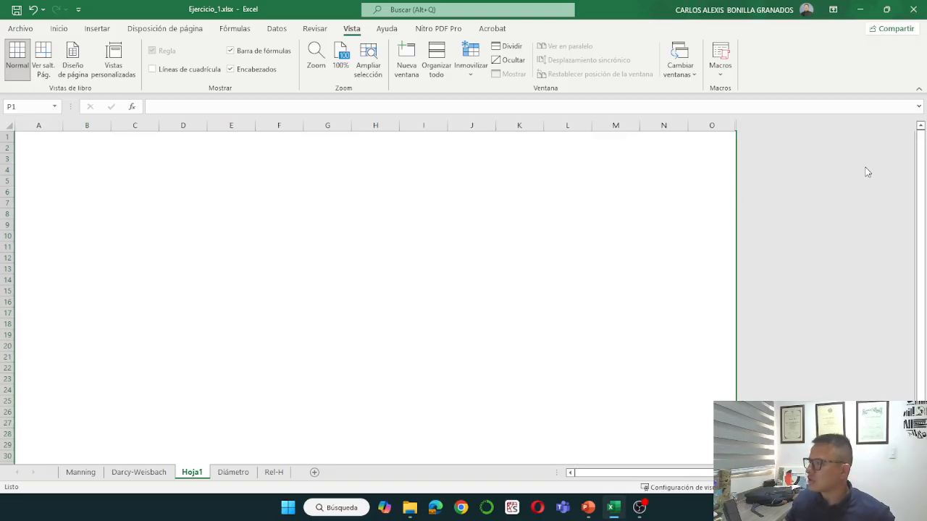
Hide all rows from row 26 down to the last row of the new worksheet.
{"action": "scroll", "coordinate": [269, 259], "scroll_direction": "down", "scroll_amount": 2}
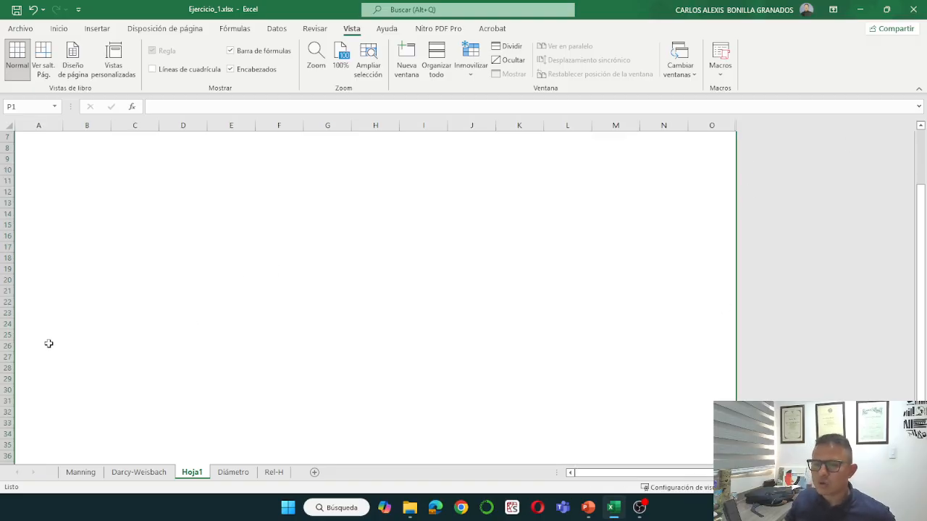
{"action": "left_click", "coordinate": [7, 346]}
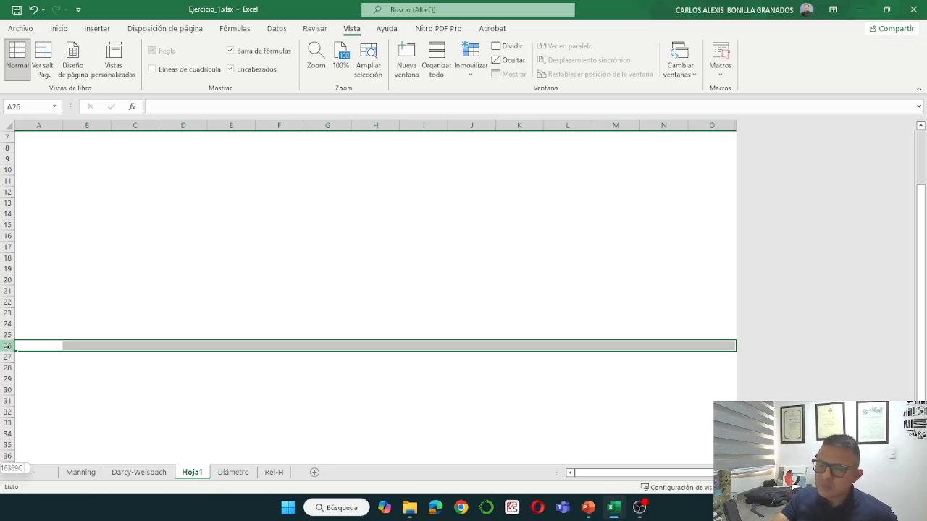
{"action": "key", "text": "ctrl+shift+Down"}
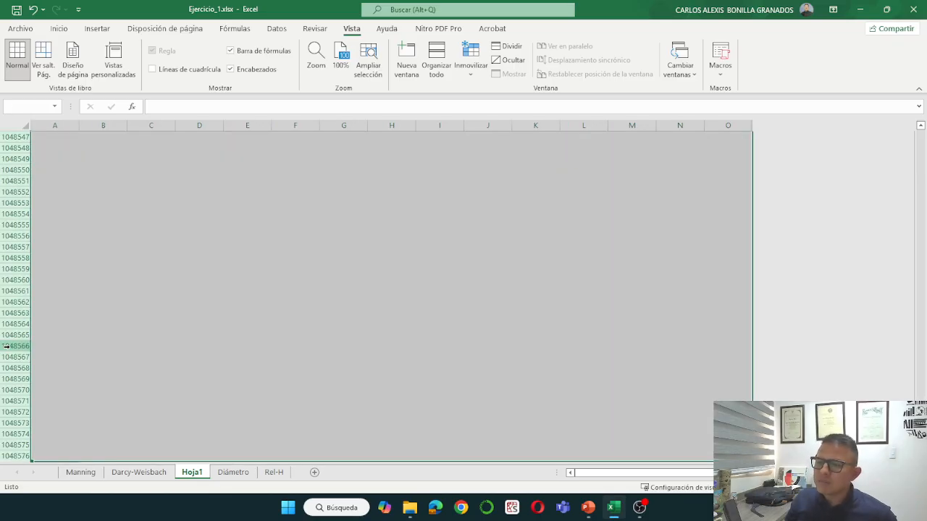
{"action": "right_click", "coordinate": [13, 285]}
{"action": "left_click", "coordinate": [45, 265]}
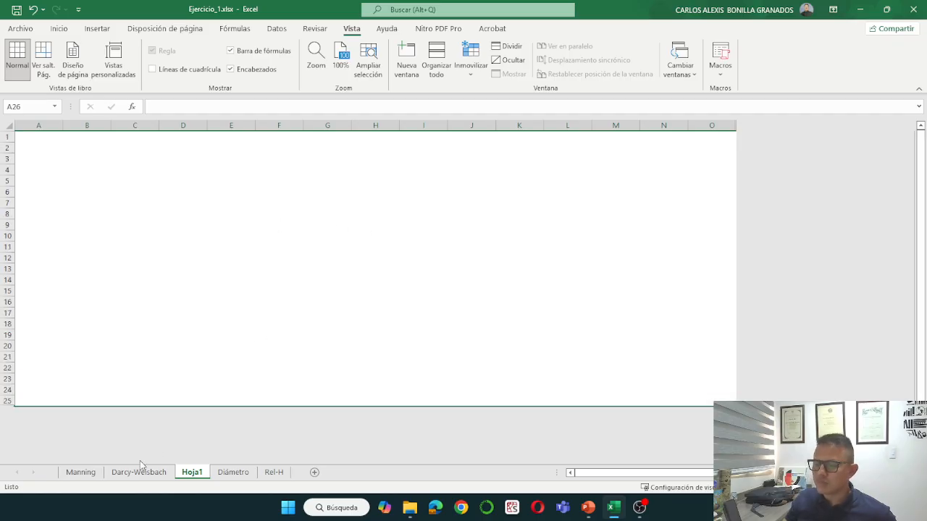
Check the D (pulgadas) reference in cell C6 of the Darcy-Weisbach sheet against its source cell C11 in the Manning sheet.
{"action": "left_click", "coordinate": [136, 471]}
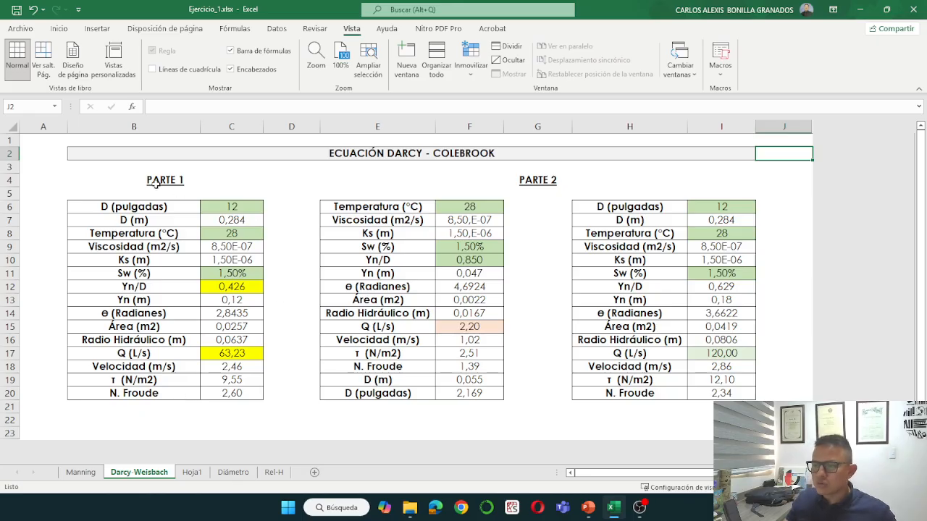
{"action": "left_click", "coordinate": [231, 207]}
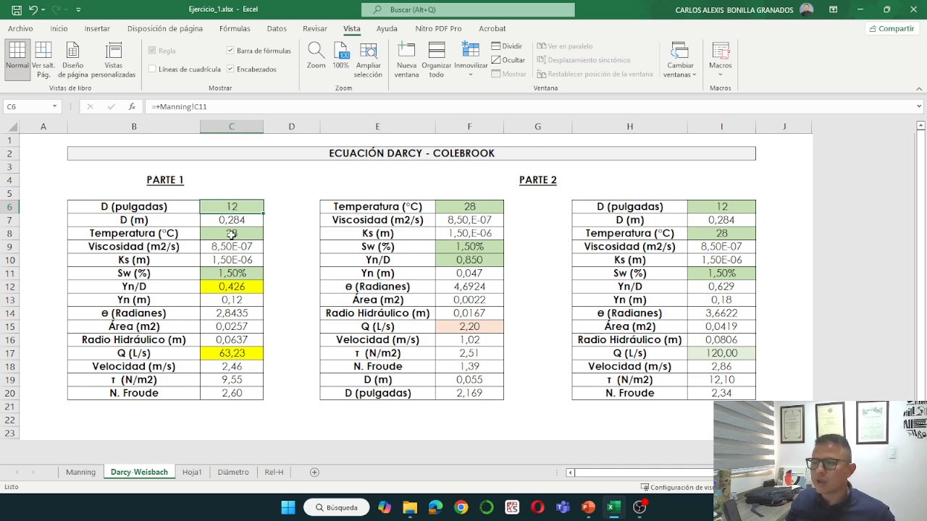
{"action": "left_click_drag", "start_coordinate": [217, 108], "coordinate": [149, 108]}
{"action": "left_click", "coordinate": [295, 219]}
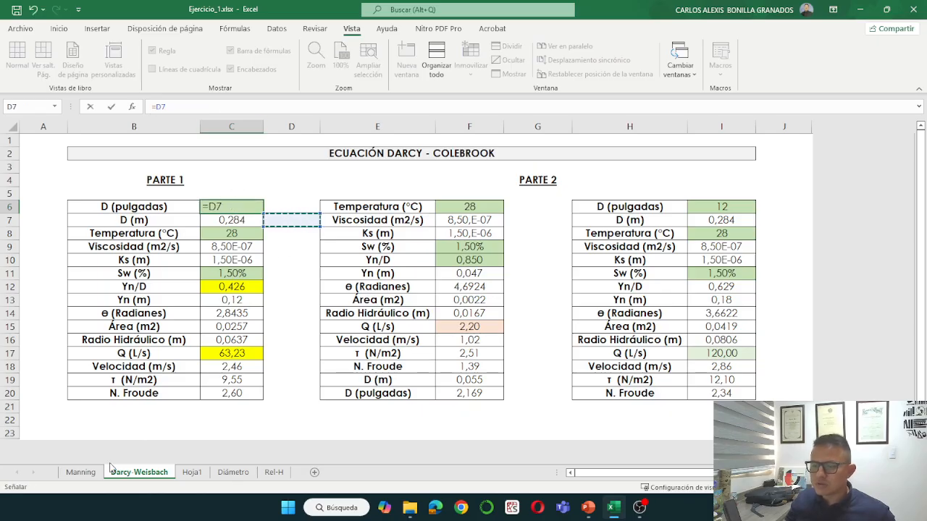
{"action": "key", "text": "Escape"}
{"action": "left_click", "coordinate": [83, 475]}
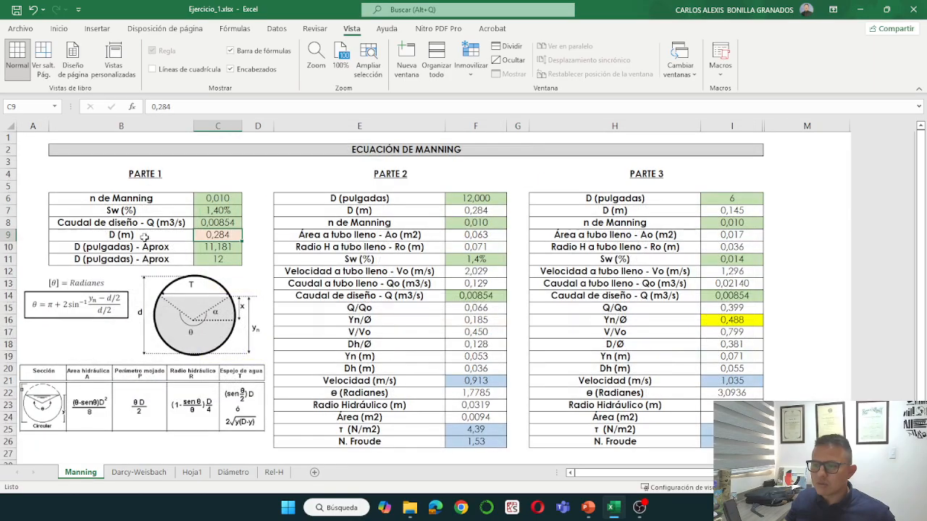
{"action": "left_click", "coordinate": [201, 261]}
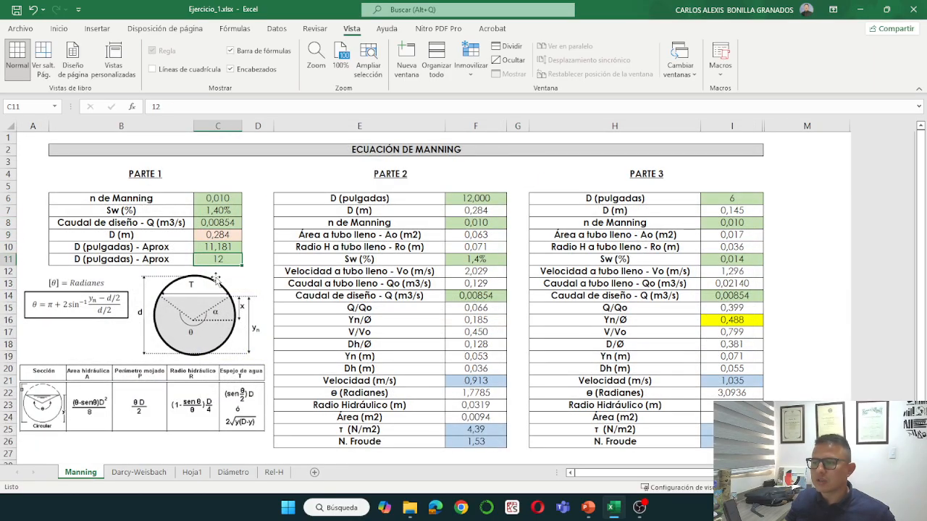
Inspect the D (m) lookup formula in cell C7 of the Darcy-Weisbach sheet, leaving it unedited.
{"action": "left_click", "coordinate": [138, 472]}
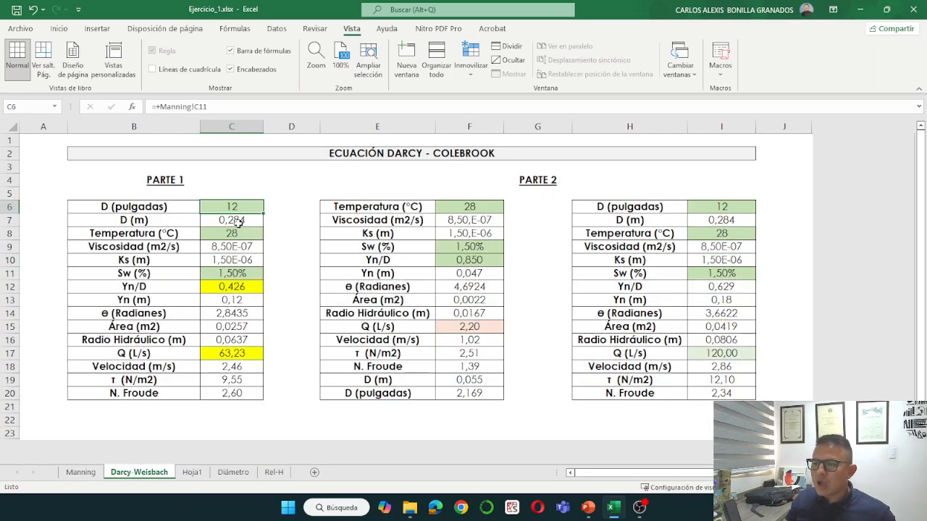
{"action": "left_click", "coordinate": [240, 220]}
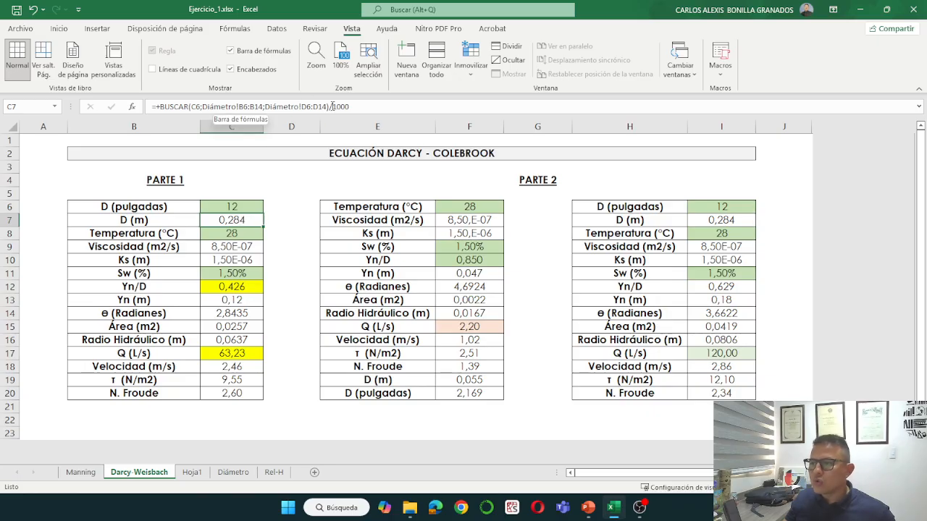
{"action": "left_click_drag", "start_coordinate": [355, 107], "coordinate": [155, 106]}
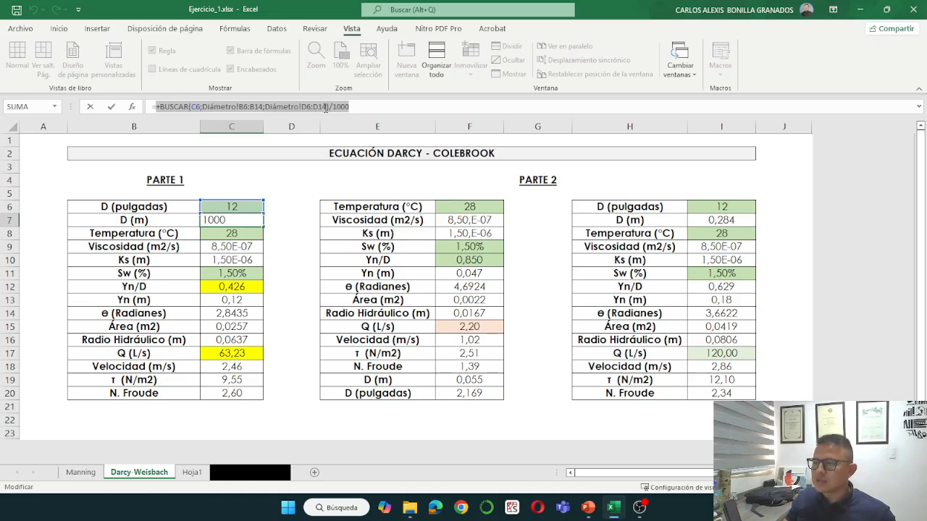
{"action": "key", "text": "ctrl+Return"}
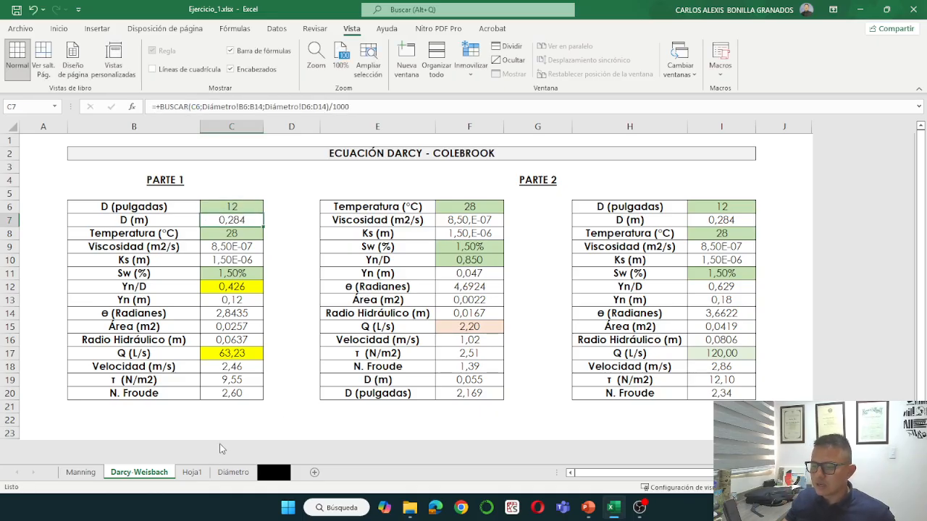
Examine the nominal and internal diameter columns in the Diámetro sheet and return to the Darcy-Weisbach sheet.
{"action": "left_click", "coordinate": [233, 472]}
{"action": "left_click_drag", "start_coordinate": [123, 232], "coordinate": [126, 344]}
{"action": "left_click", "coordinate": [300, 230]}
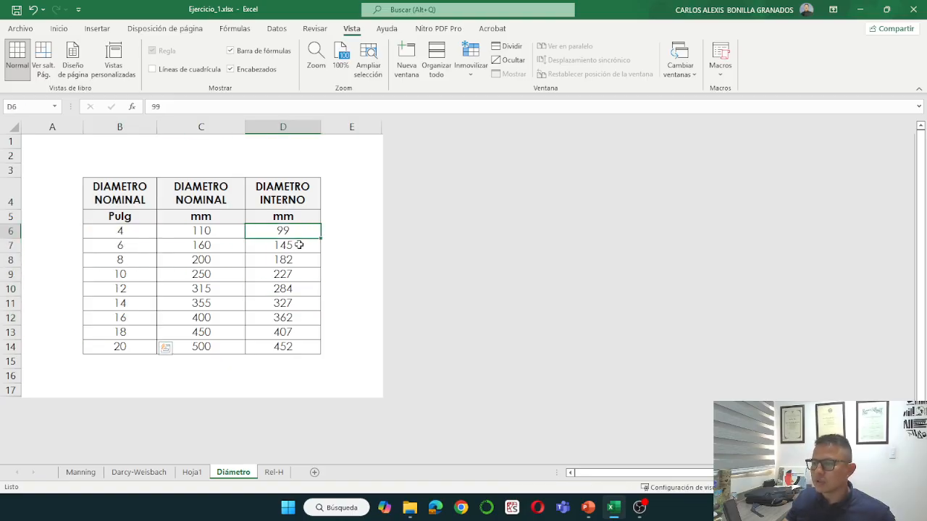
{"action": "left_click_drag", "start_coordinate": [299, 245], "coordinate": [302, 326]}
{"action": "left_click", "coordinate": [139, 472]}
{"action": "left_click", "coordinate": [291, 258]}
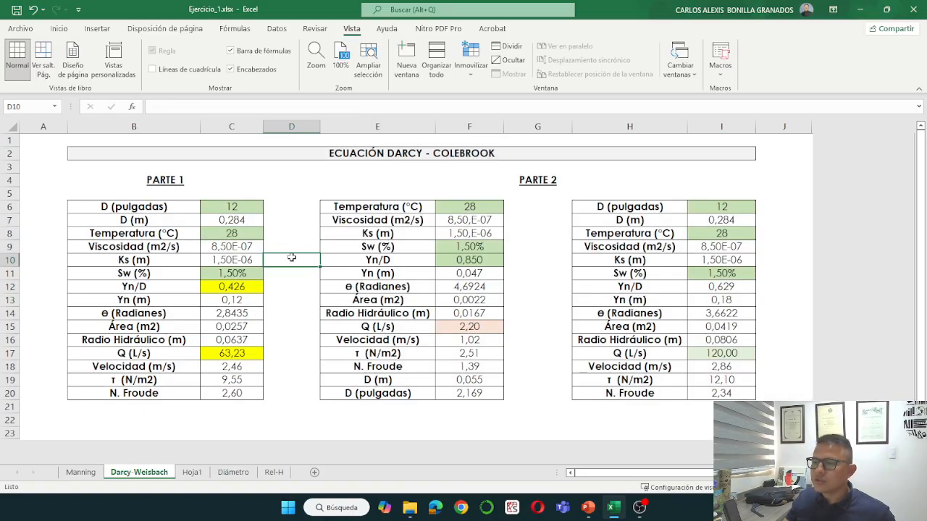
Switch to the PowerPoint presentation to view the input data of Ejercicio 1.
{"action": "left_click", "coordinate": [587, 507]}
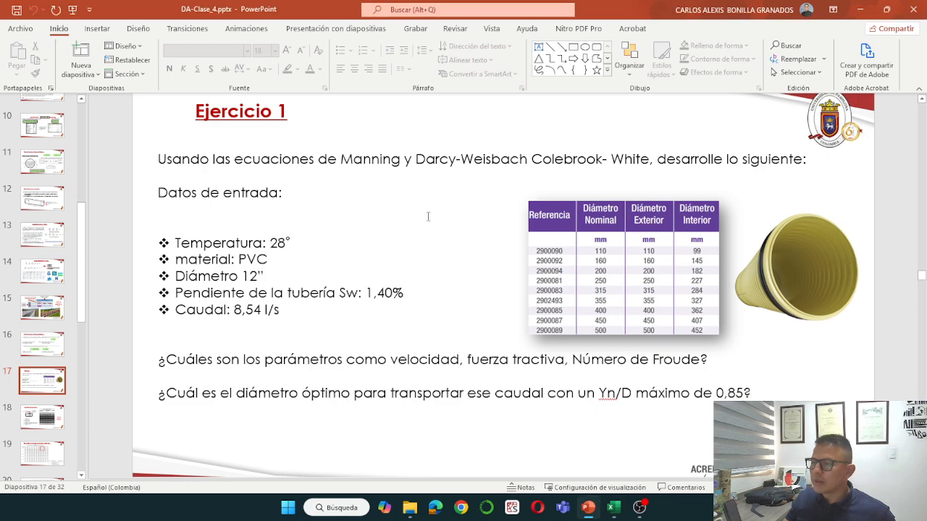
Compare the Temperatura and Viscosidad cells C8 and C9 of the Darcy-Weisbach sheet with the input data on the Ejercicio 1 slide in PowerPoint.
{"action": "left_click", "coordinate": [587, 508]}
{"action": "left_click", "coordinate": [233, 235]}
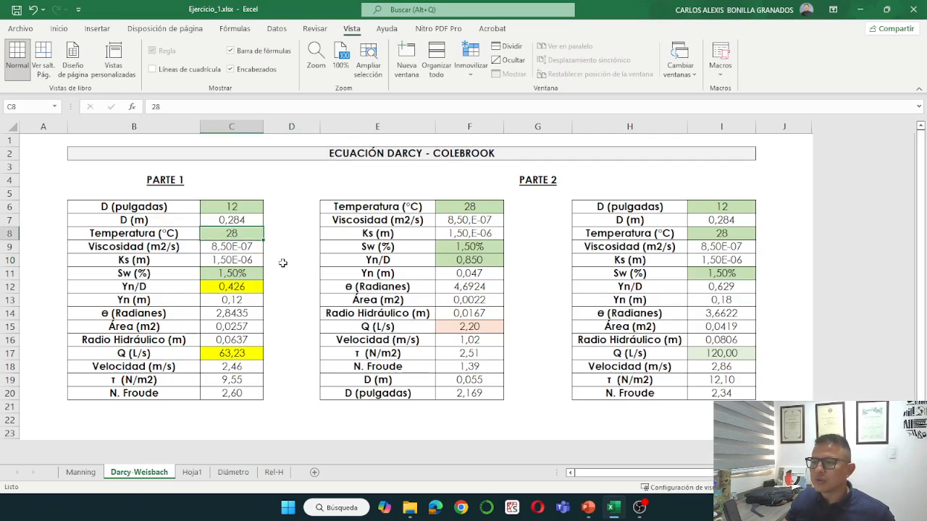
{"action": "left_click", "coordinate": [241, 247]}
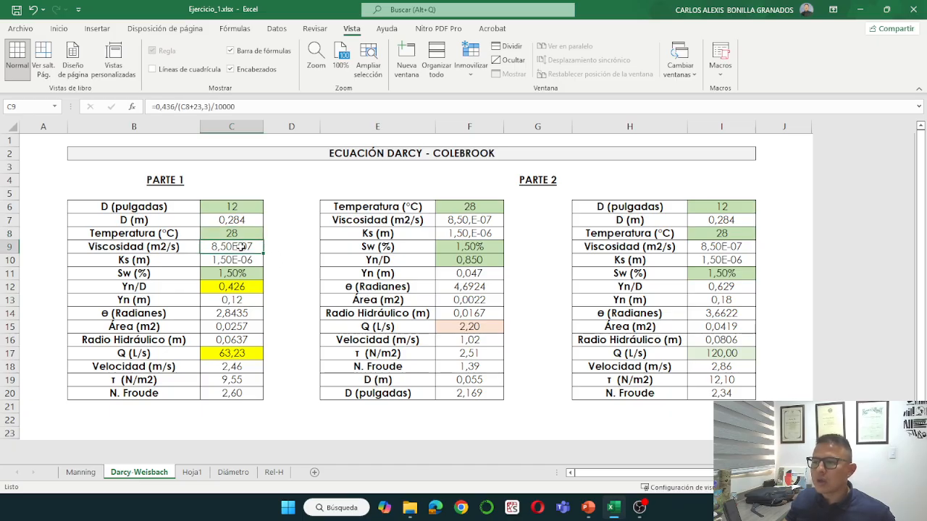
{"action": "left_click", "coordinate": [588, 507]}
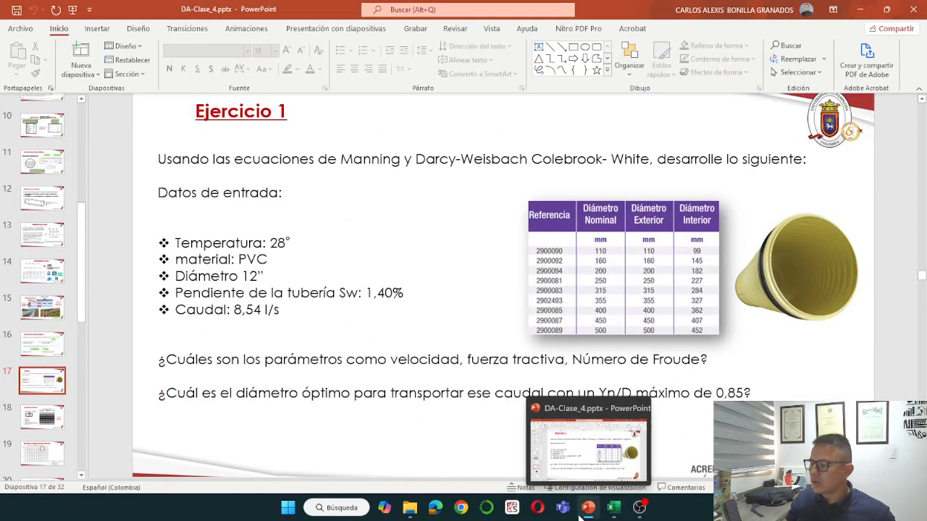
{"action": "left_click", "coordinate": [614, 507]}
Check the D (m) lookup formula in cell C7 and its 1000 divisor against the internal diameter column in the Diámetro sheet, leaving it unedited.
{"action": "left_click", "coordinate": [247, 220]}
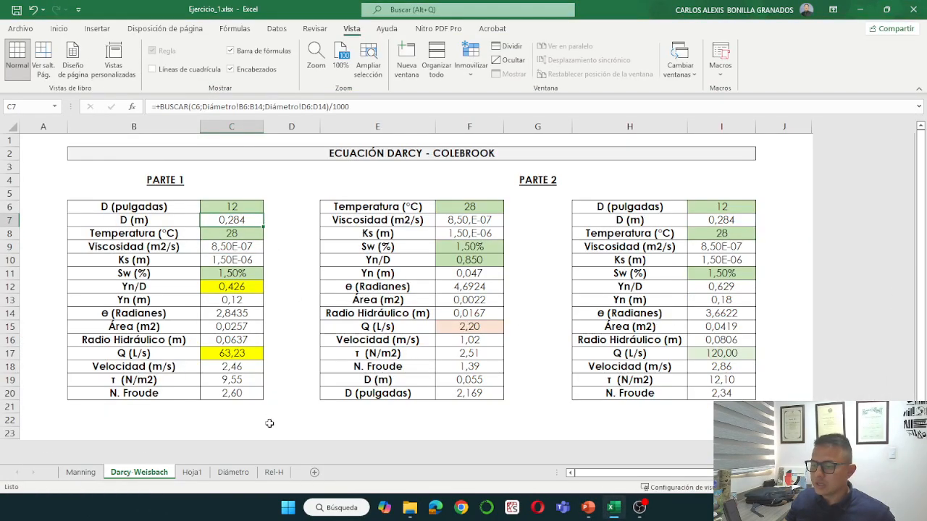
{"action": "left_click", "coordinate": [245, 472]}
{"action": "left_click", "coordinate": [283, 218]}
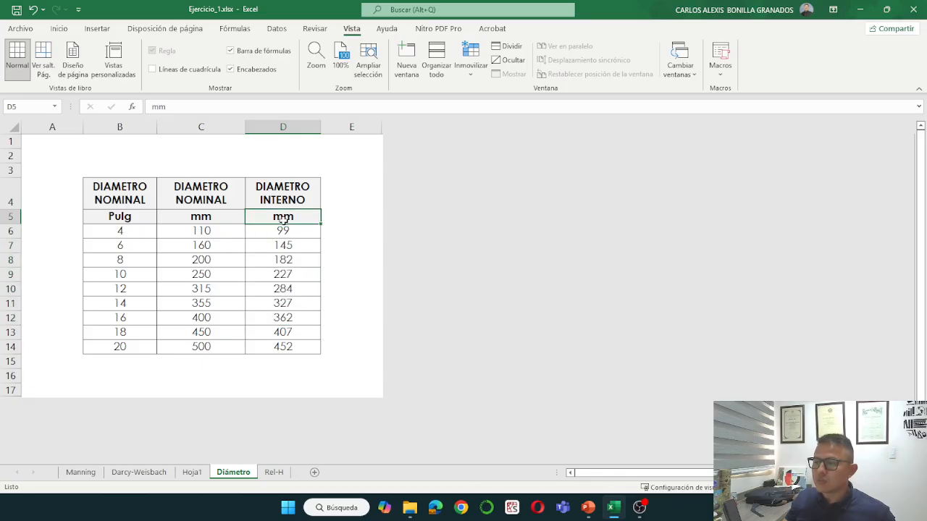
{"action": "left_click", "coordinate": [169, 474]}
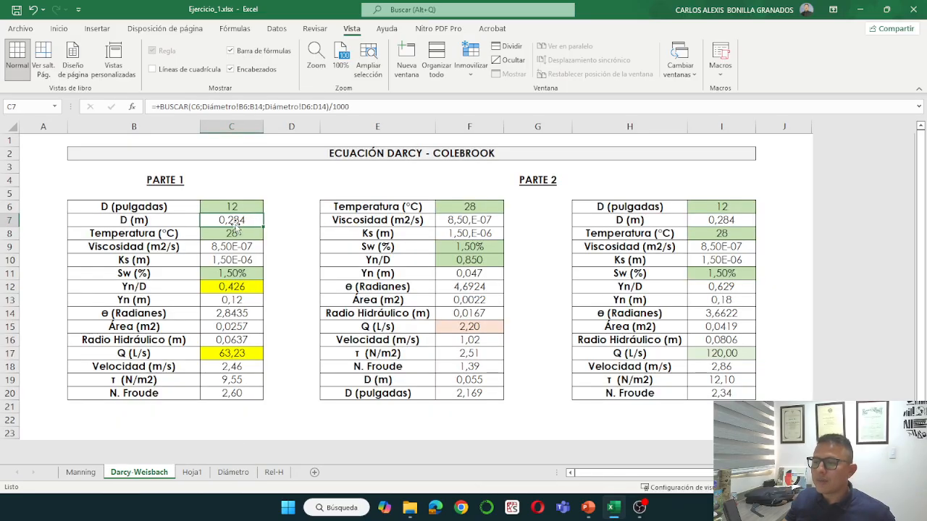
{"action": "left_click_drag", "start_coordinate": [349, 106], "coordinate": [337, 106]}
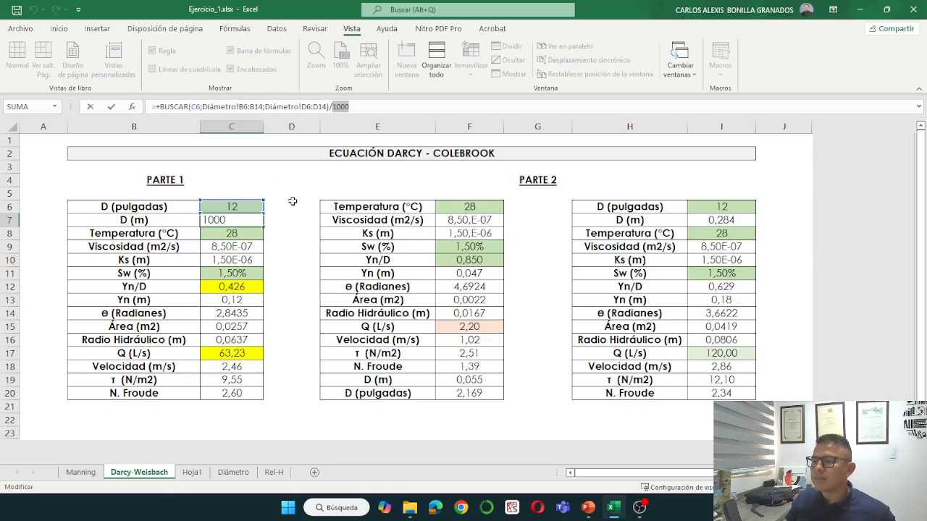
{"action": "key", "text": "Return"}
{"action": "left_click", "coordinate": [282, 238]}
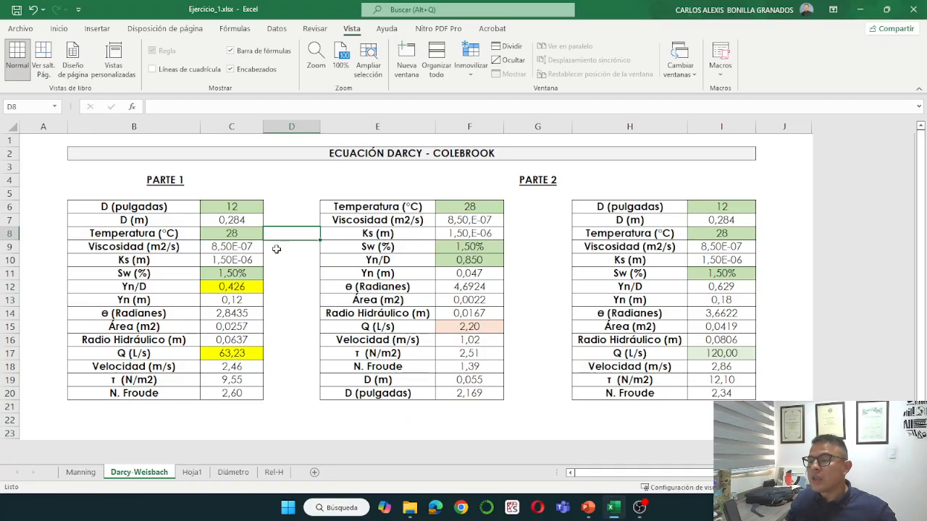
Compare the Viscosidad formula in cell C9 and its 10000 divisor with the kinematic viscosity equation on slide 11 of the PowerPoint presentation.
{"action": "left_click", "coordinate": [253, 246]}
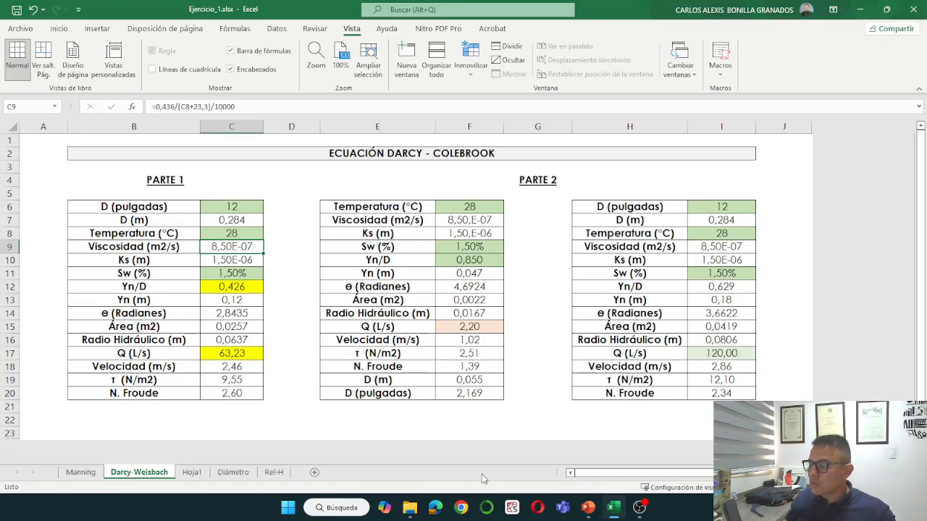
{"action": "left_click", "coordinate": [588, 508]}
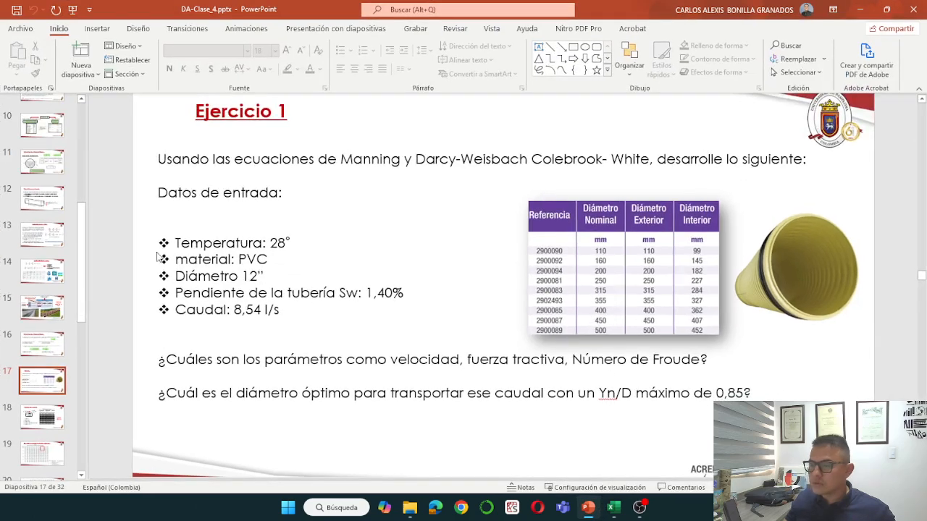
{"action": "left_click", "coordinate": [43, 169]}
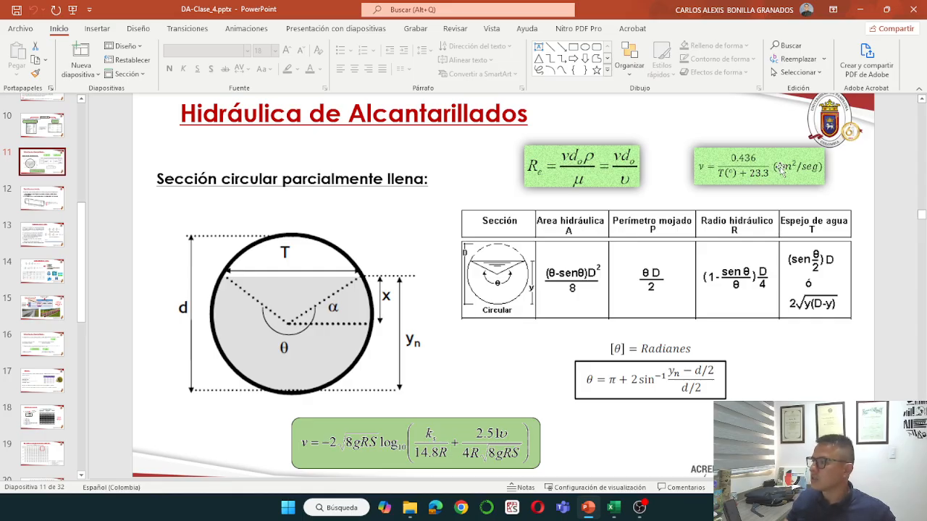
{"action": "left_click", "coordinate": [616, 510]}
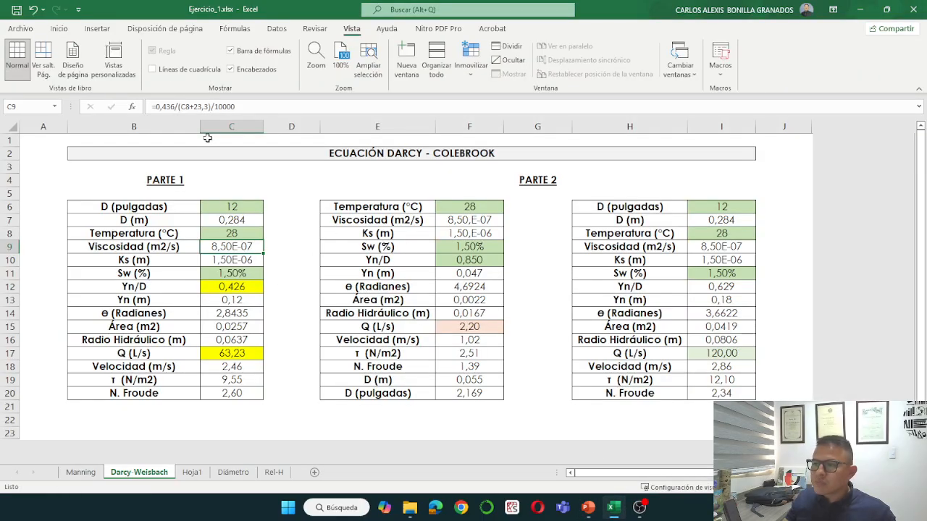
{"action": "left_click", "coordinate": [168, 107]}
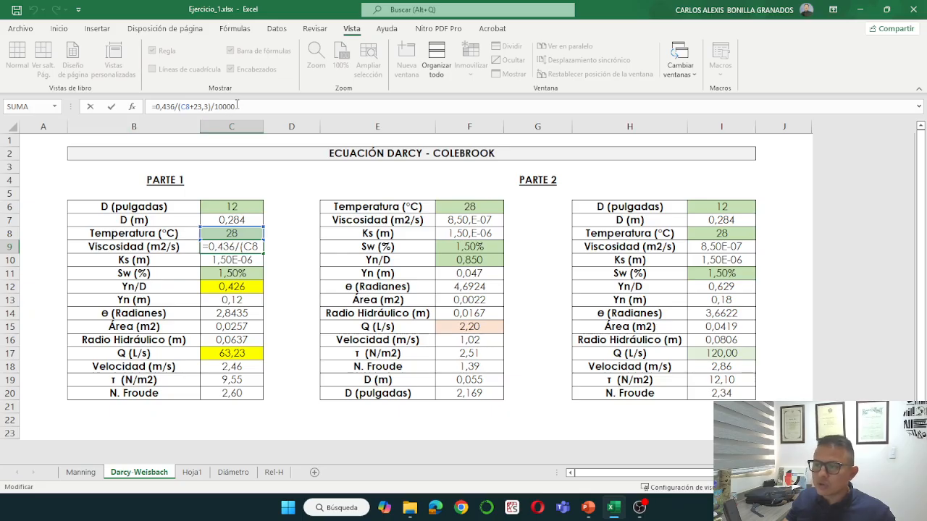
{"action": "left_click_drag", "start_coordinate": [237, 106], "coordinate": [222, 106]}
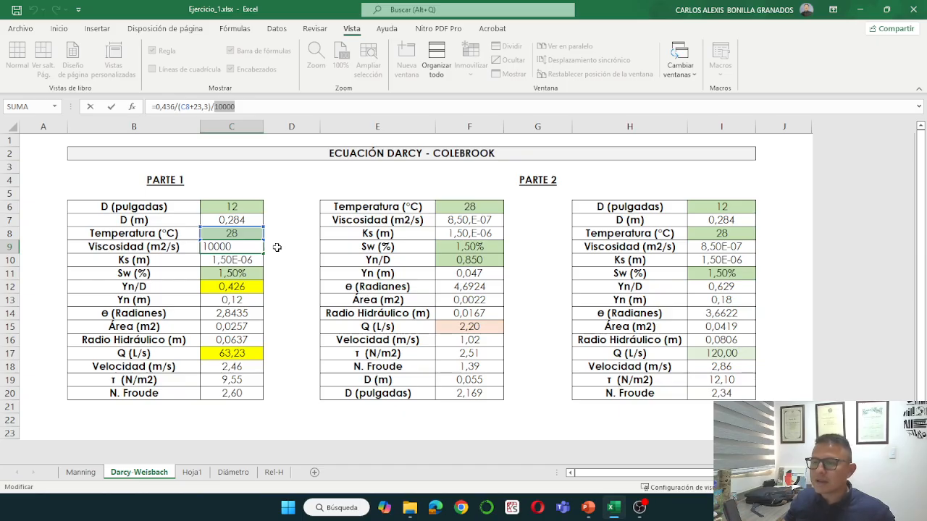
{"action": "key", "text": "ctrl+Return"}
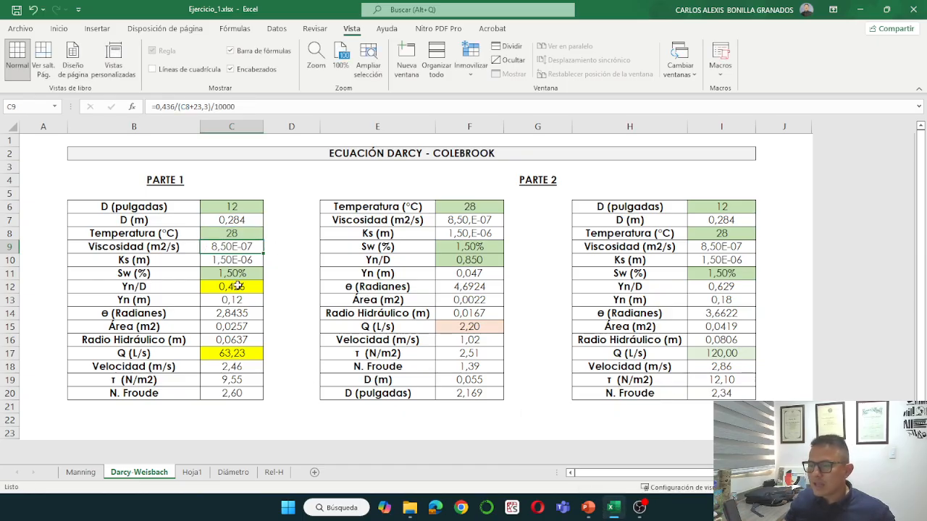
Compare the Ks (m) value in cell C10 of the Excel sheet with the PVC roughness in the material table on slide 10 of the PowerPoint presentation.
{"action": "left_click", "coordinate": [592, 510]}
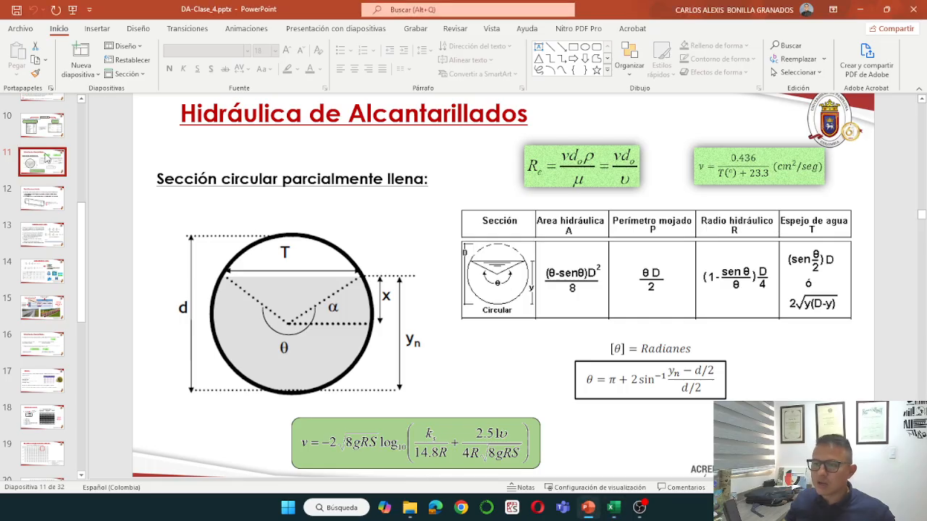
{"action": "scroll", "coordinate": [184, 213], "scroll_direction": "down", "scroll_amount": 1}
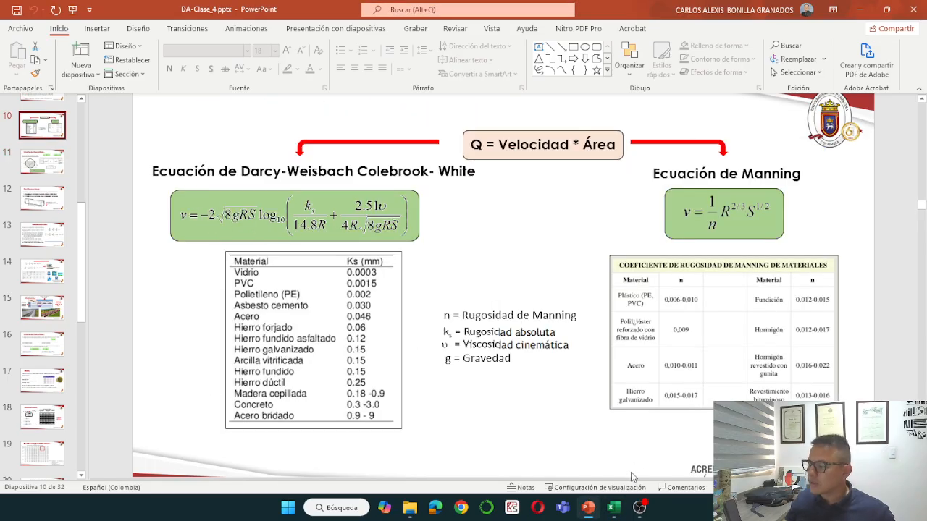
{"action": "left_click", "coordinate": [613, 507]}
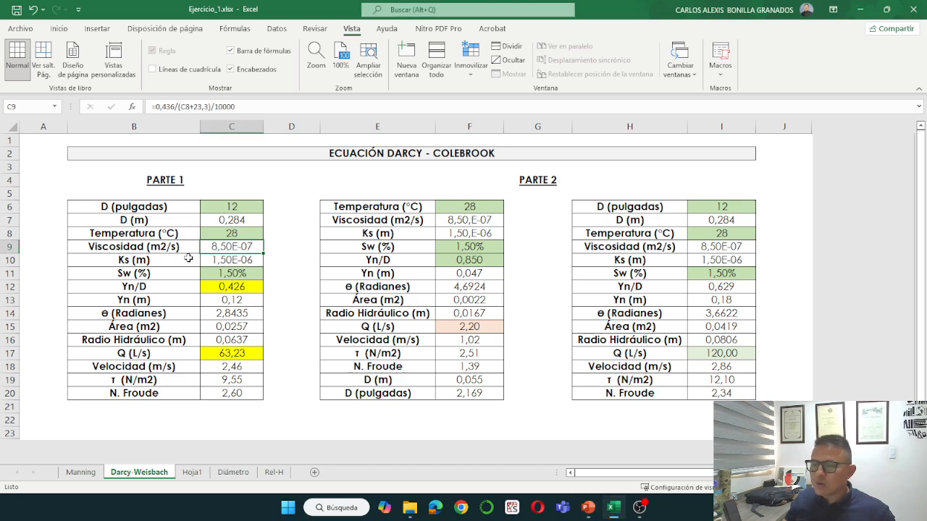
{"action": "left_click", "coordinate": [244, 260]}
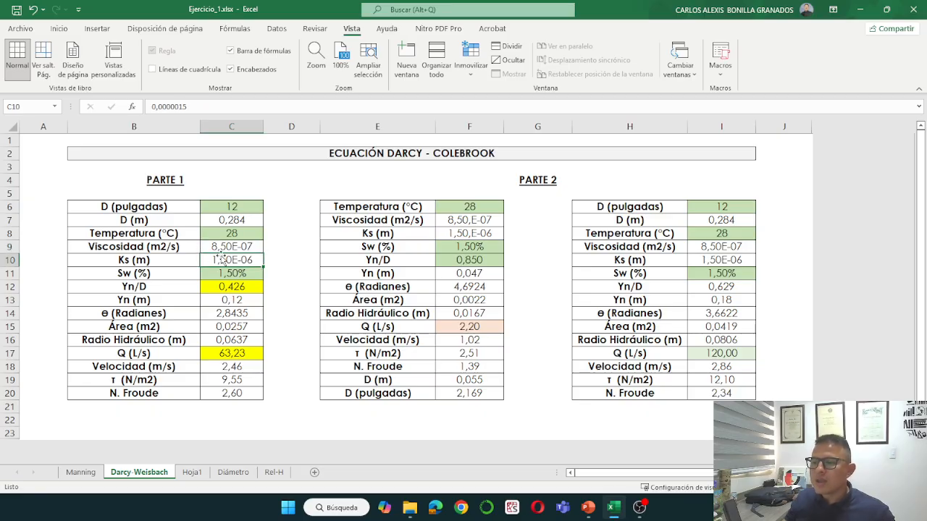
{"action": "left_click", "coordinate": [551, 450]}
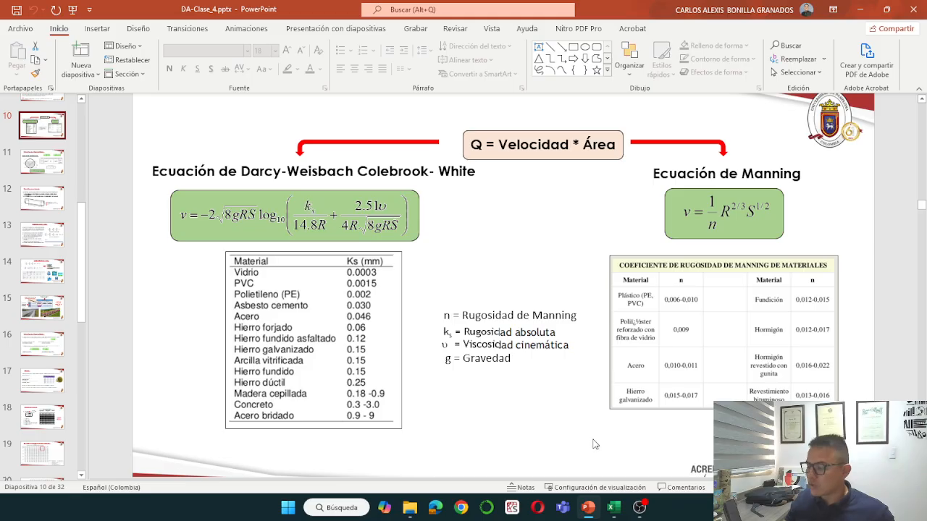
{"action": "left_click", "coordinate": [611, 508]}
{"action": "left_click", "coordinate": [291, 286]}
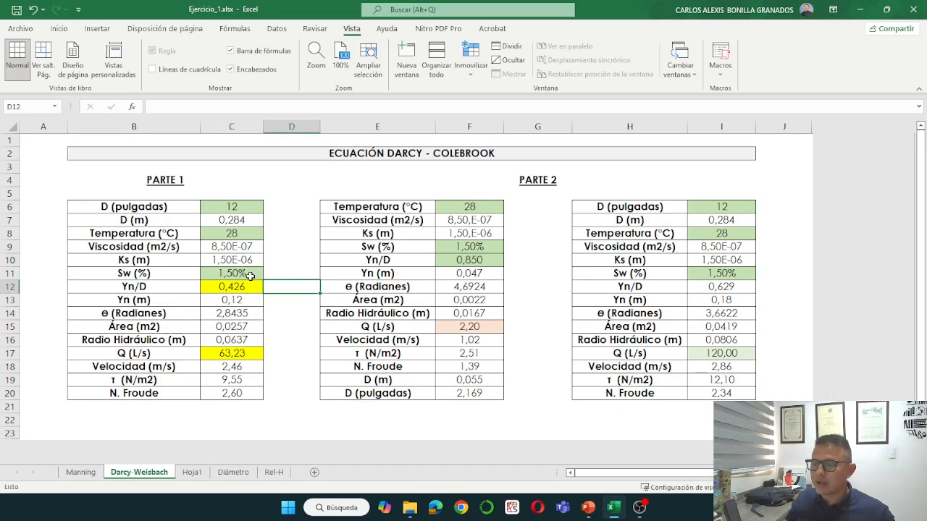
{"action": "left_click", "coordinate": [174, 260]}
{"action": "left_click", "coordinate": [221, 263]}
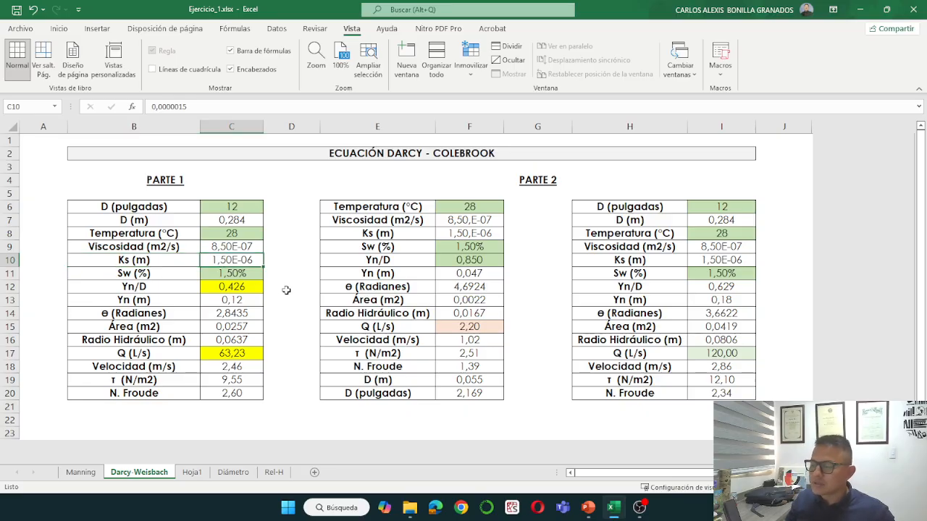
{"action": "left_click", "coordinate": [588, 508]}
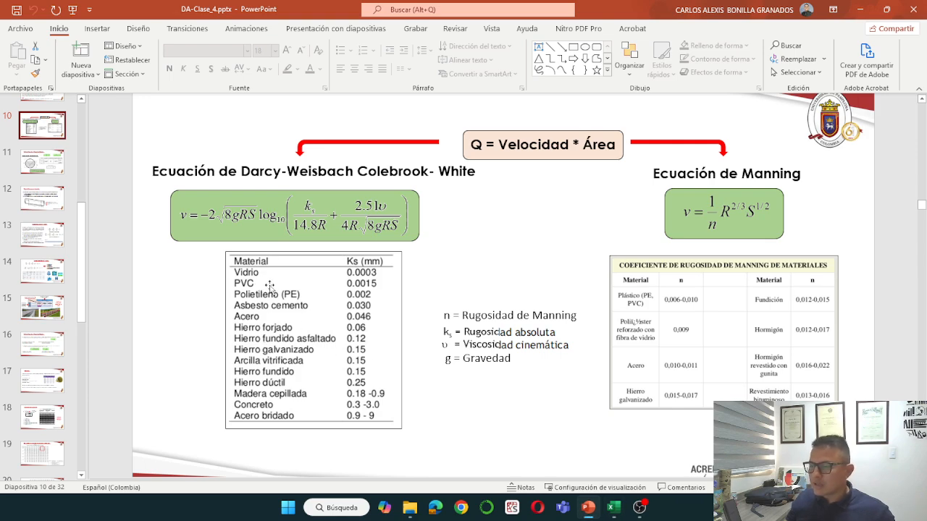
{"action": "left_click", "coordinate": [591, 509]}
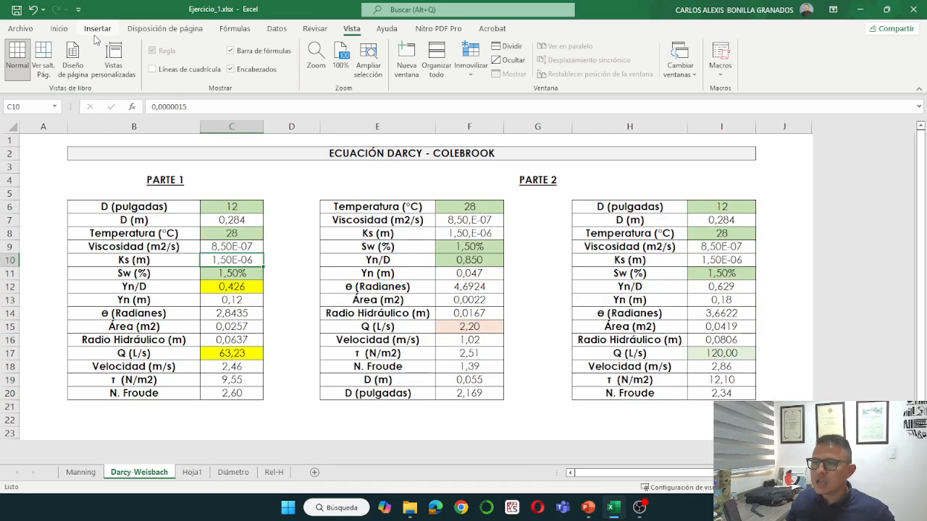
Look up the pipe slope Sw on the Ejercicio 1 slide in PowerPoint and return to the Darcy-Weisbach sheet in Excel.
{"action": "left_click", "coordinate": [59, 29]}
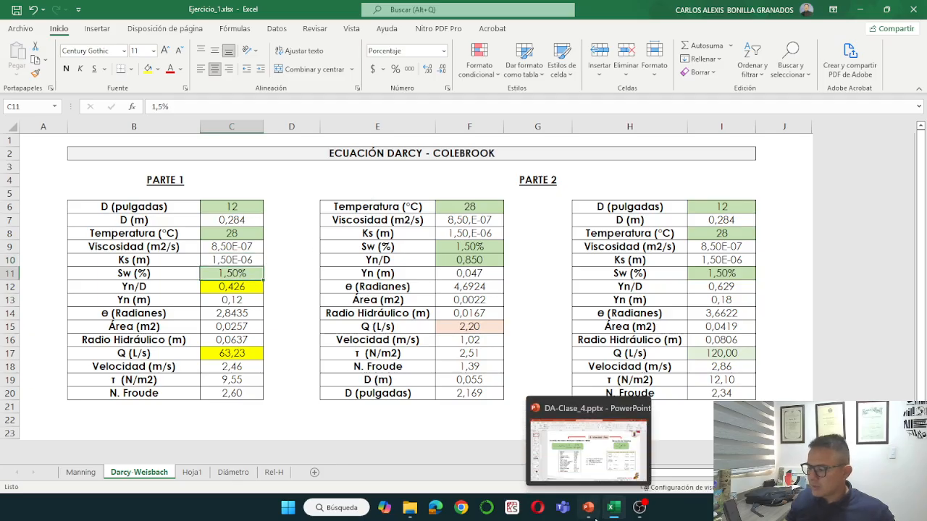
{"action": "left_click", "coordinate": [592, 510]}
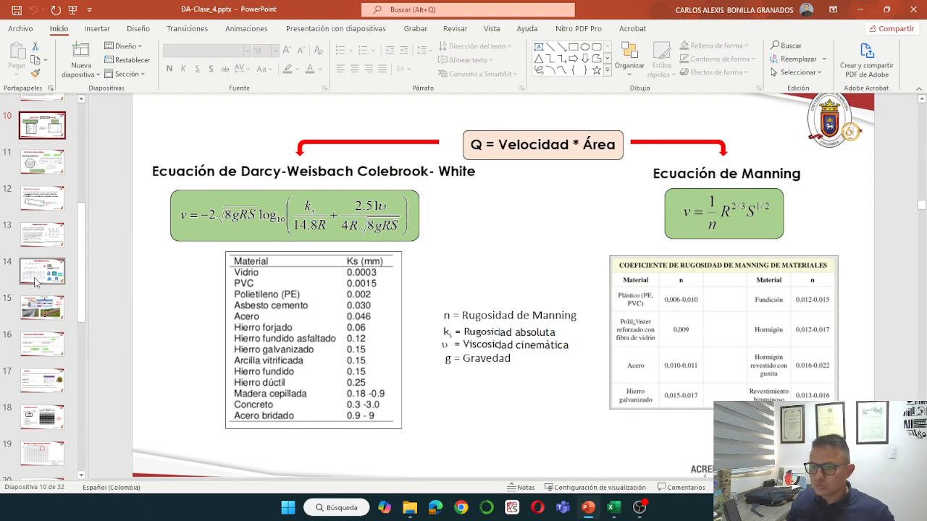
{"action": "scroll", "coordinate": [44, 163], "scroll_direction": "up", "scroll_amount": 1}
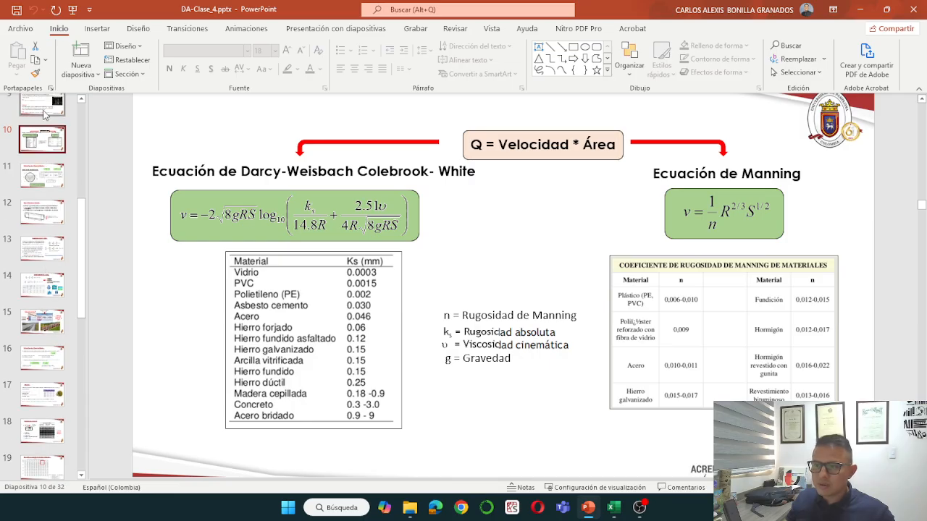
{"action": "scroll", "coordinate": [44, 279], "scroll_direction": "up", "scroll_amount": 1}
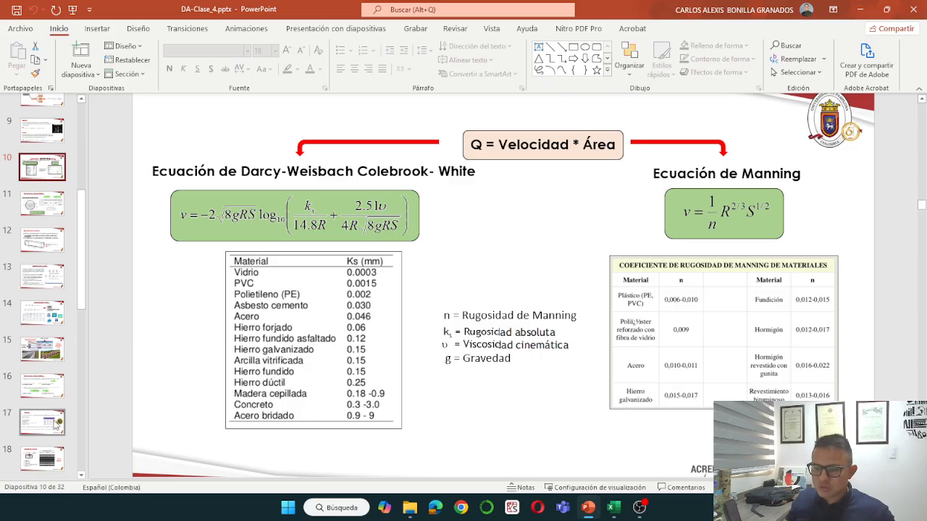
{"action": "scroll", "coordinate": [51, 349], "scroll_direction": "down", "scroll_amount": 1}
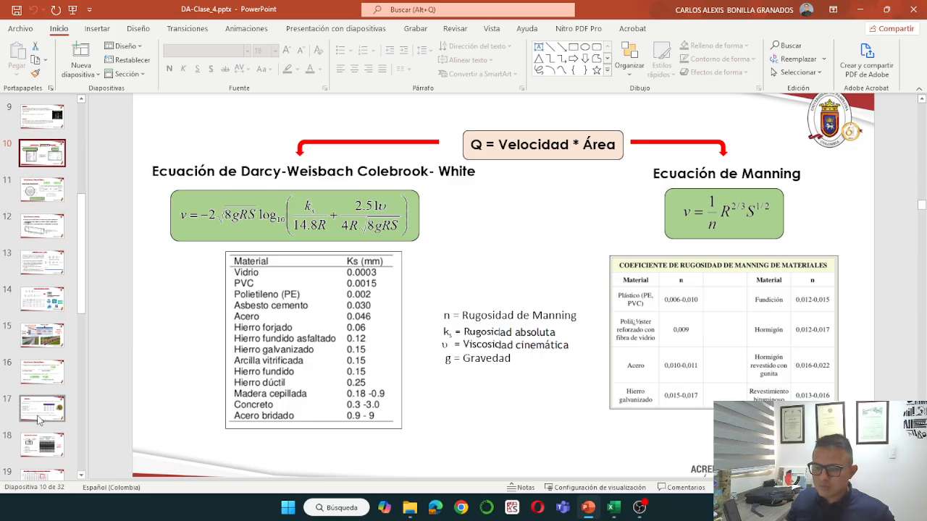
{"action": "left_click", "coordinate": [42, 411]}
{"action": "left_click", "coordinate": [622, 515]}
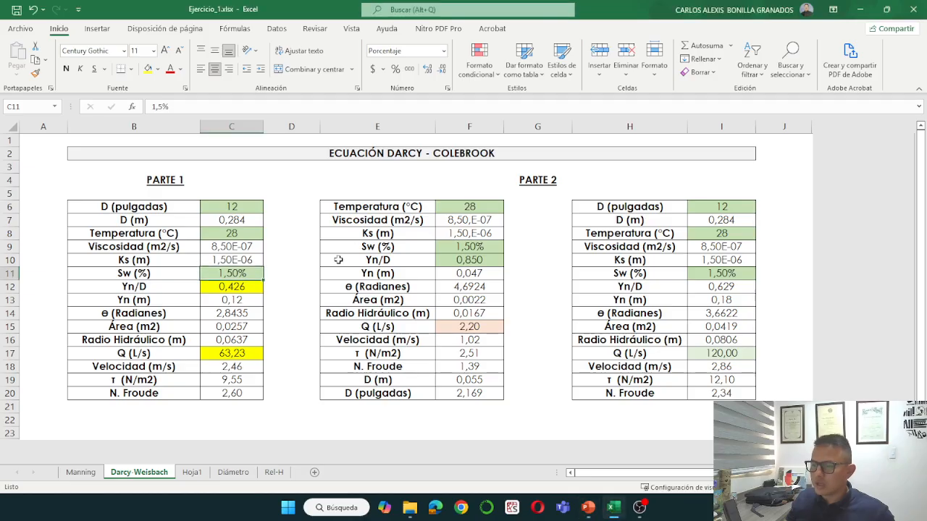
Set Sw (%) in cell C11 of the Parte 1 table to 1,4%.
{"action": "left_click", "coordinate": [300, 297]}
{"action": "left_click", "coordinate": [240, 272]}
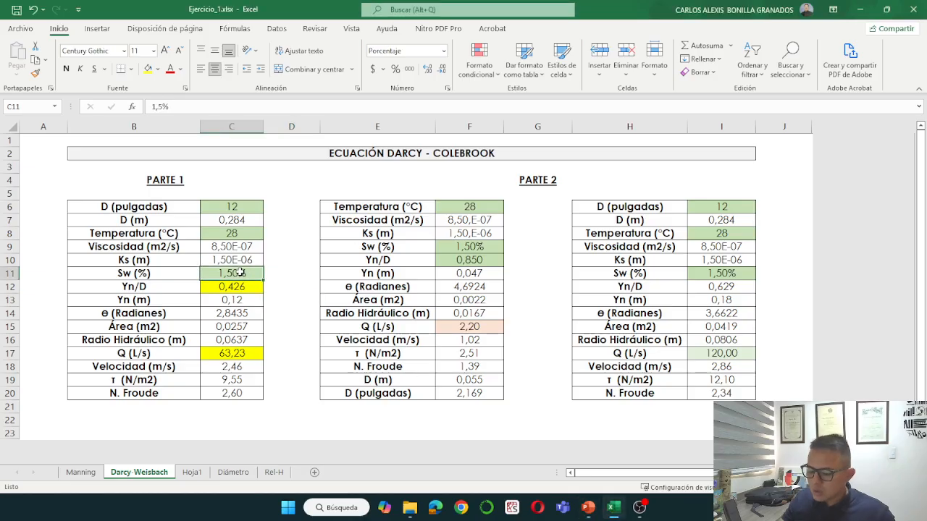
{"action": "type", "text": "1,4"}
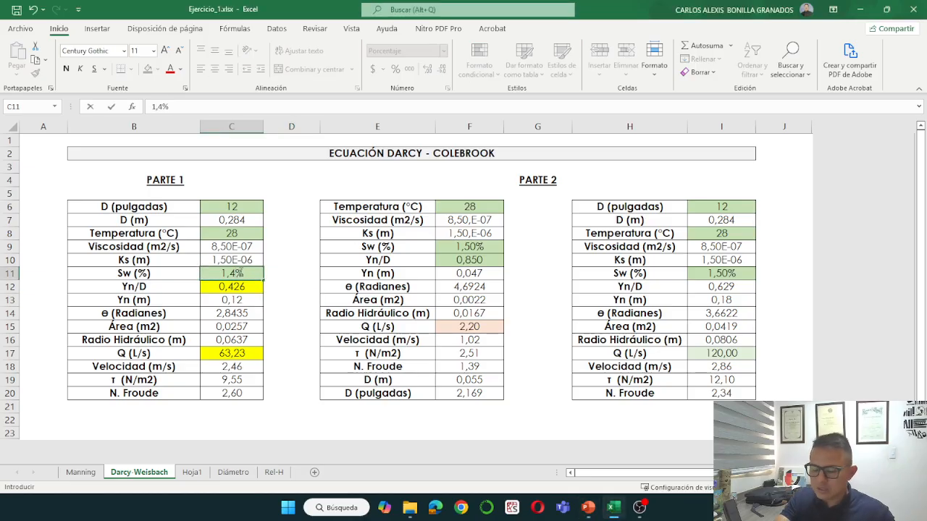
{"action": "key", "text": "Return"}
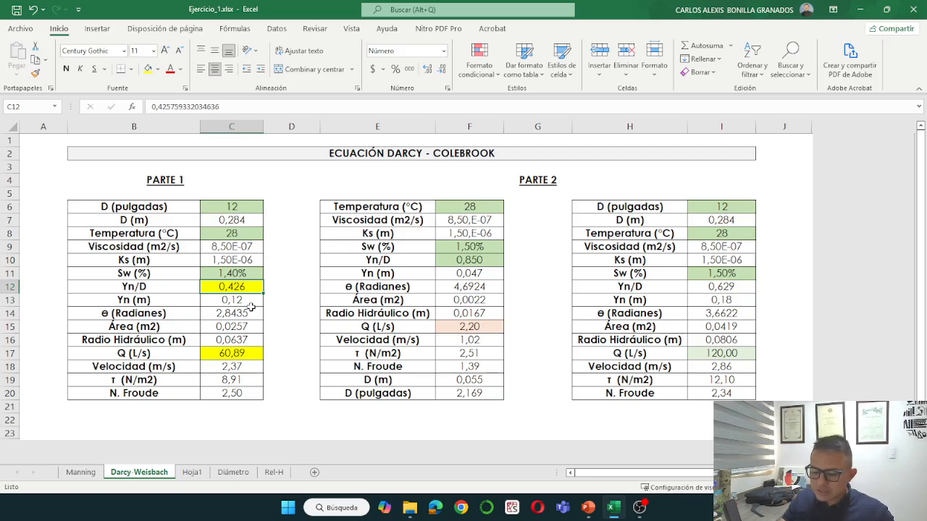
Clear the Yn/D value in cell C12 of the Parte 1 table and switch to the Ejercicio 1 slide in PowerPoint.
{"action": "key", "text": "Delete"}
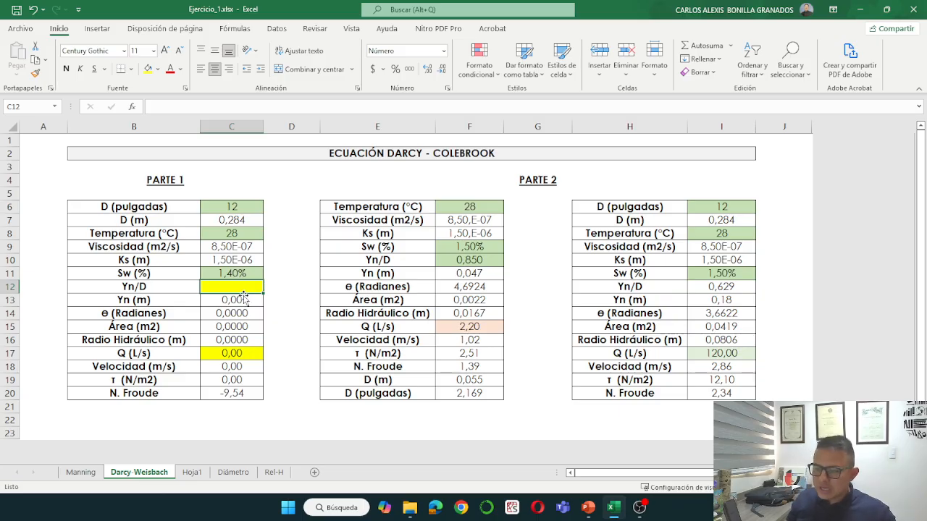
{"action": "left_click", "coordinate": [588, 509]}
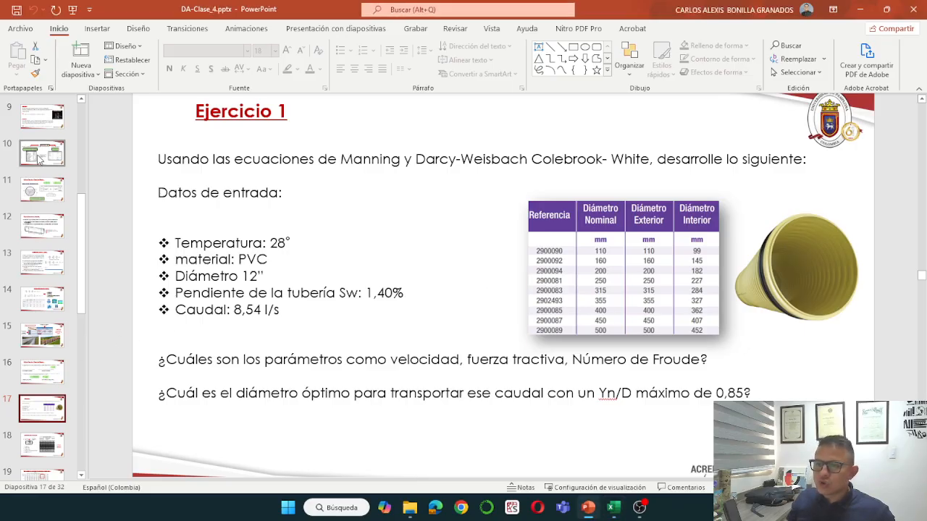
Review Q = Velocidad * Área and the Darcy-Weisbach velocity equation on slide 10, plus the partially full circular section formulas on slide 11.
{"action": "left_click", "coordinate": [40, 161]}
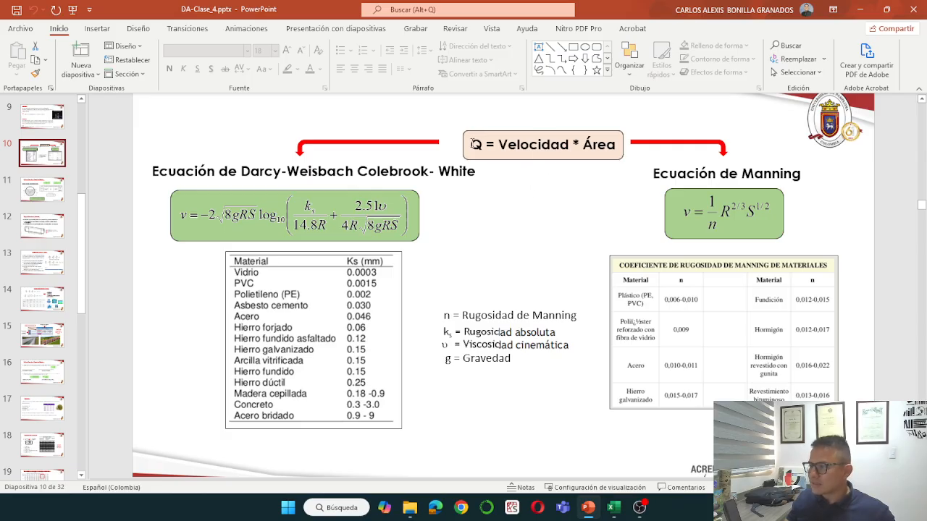
{"action": "left_click", "coordinate": [475, 144]}
{"action": "left_click_drag", "start_coordinate": [498, 145], "coordinate": [564, 144]}
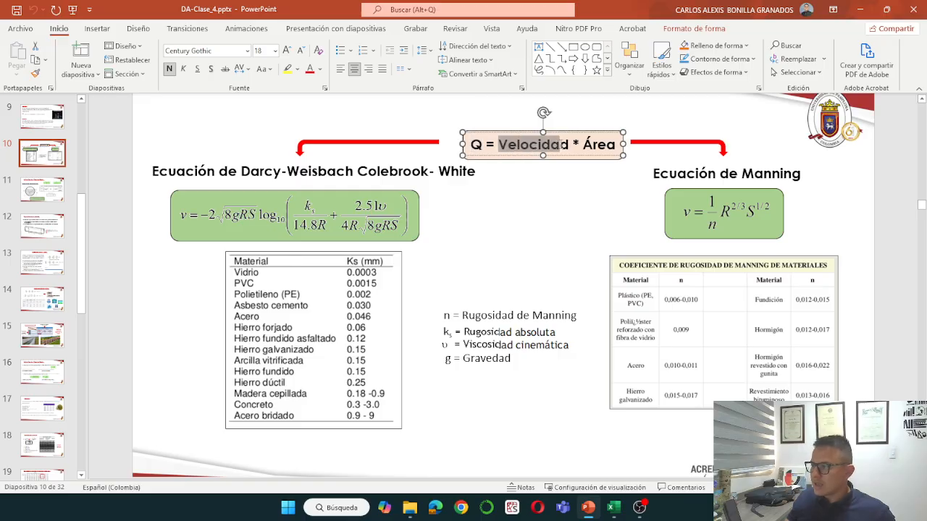
{"action": "left_click", "coordinate": [414, 239]}
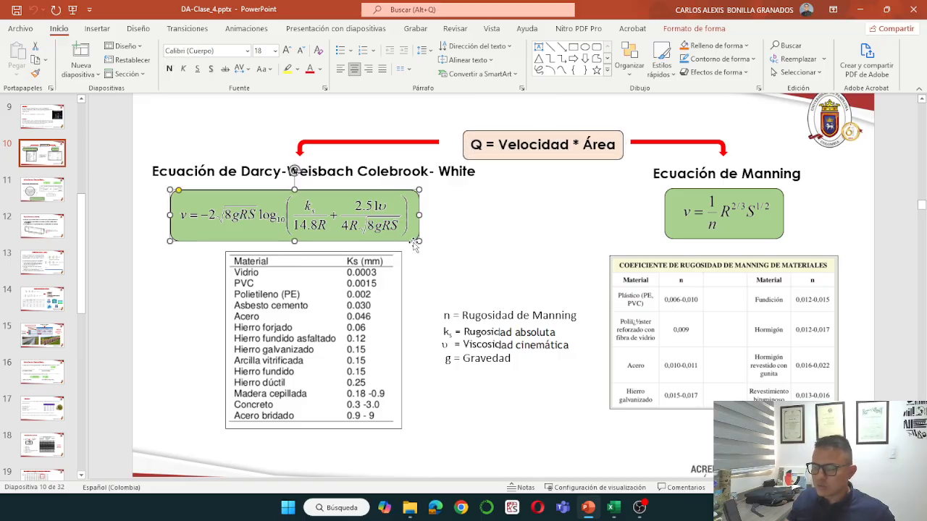
{"action": "left_click", "coordinate": [586, 143]}
{"action": "left_click", "coordinate": [535, 208]}
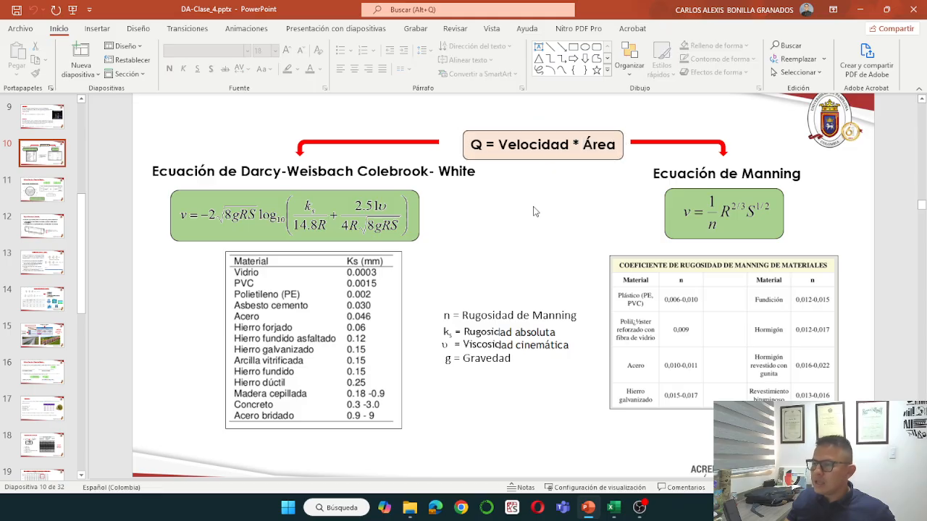
{"action": "left_click", "coordinate": [42, 189]}
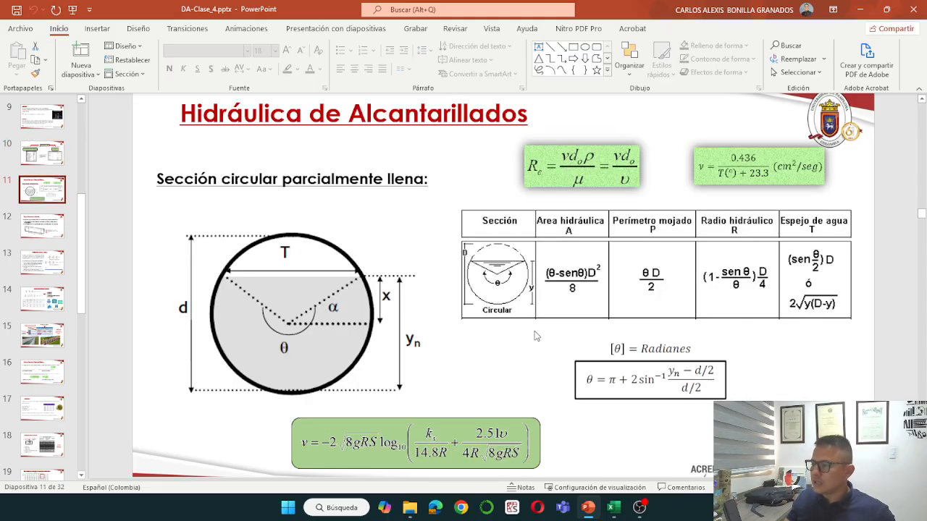
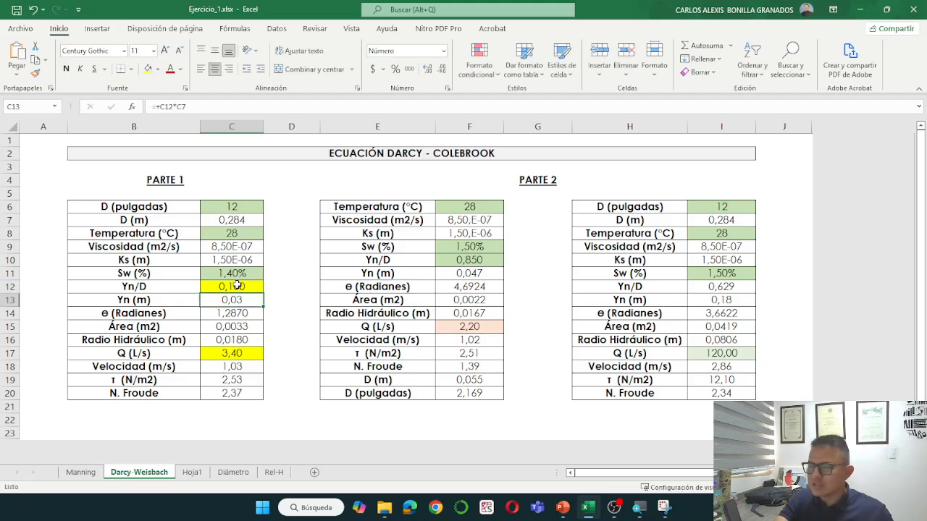
In Excel's Darcy-Weisbach sheet, try a Yn/D of 0,15 in cell C12 of Parte 1 against the flow in C17.
{"action": "left_click", "coordinate": [231, 353]}
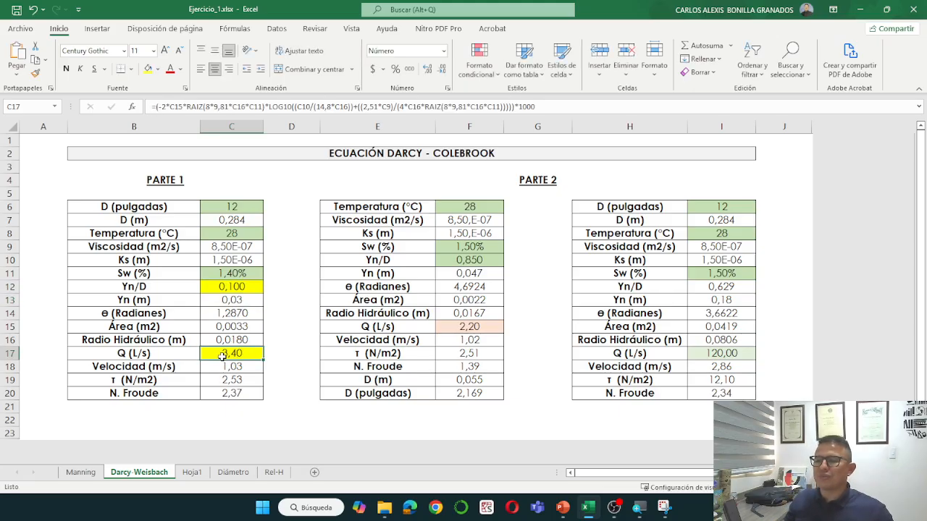
{"action": "left_click", "coordinate": [235, 286]}
{"action": "type", "text": "0,"}
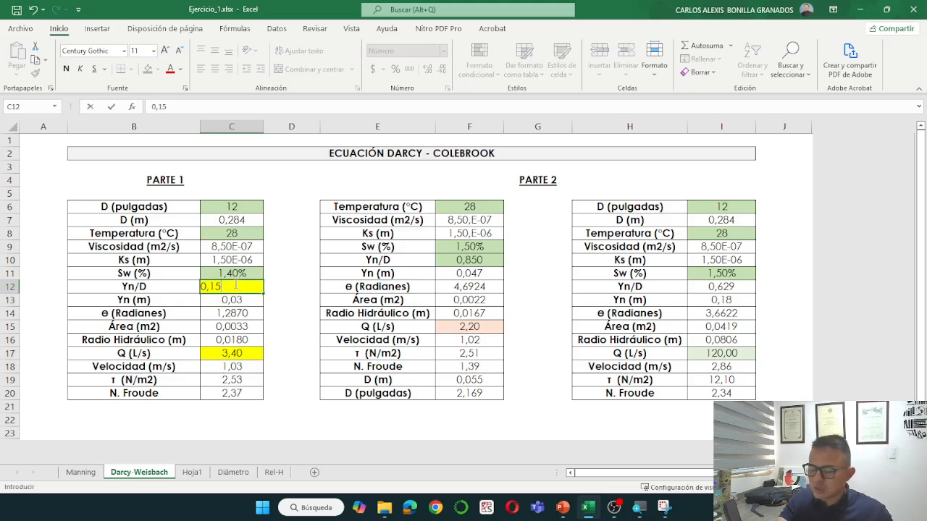
{"action": "type", "text": "15"}
{"action": "key", "text": "Return"}
Try Yn/D values of 0,16 and 0,155 in cell C12 to approach the design flow of 8,54 L/s.
{"action": "left_click", "coordinate": [236, 285]}
{"action": "type", "text": "0"}
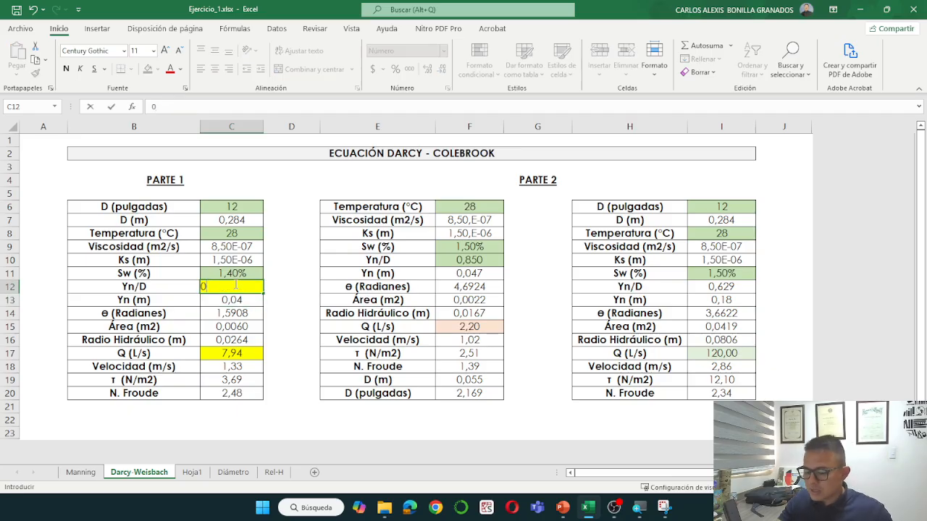
{"action": "type", "text": ",16"}
{"action": "key", "text": "ctrl+Return"}
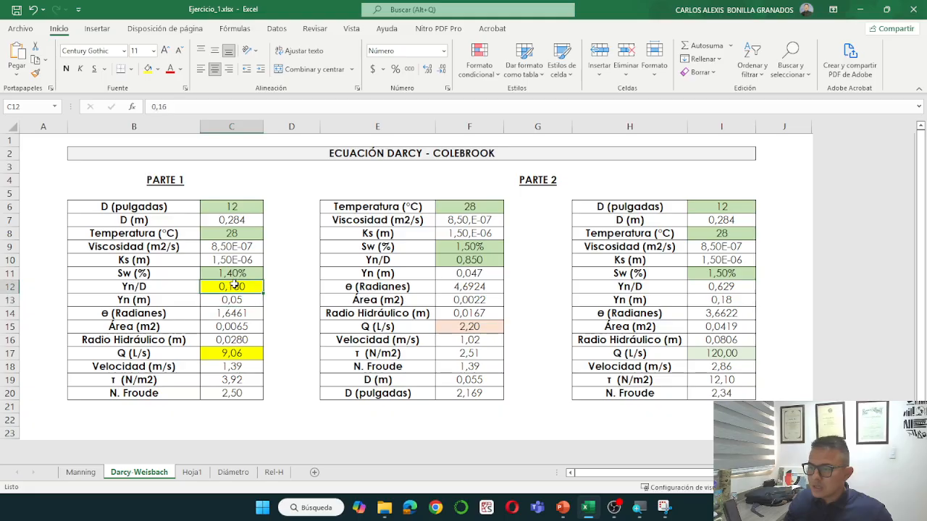
{"action": "type", "text": "0,155"}
{"action": "key", "text": "ctrl+Return"}
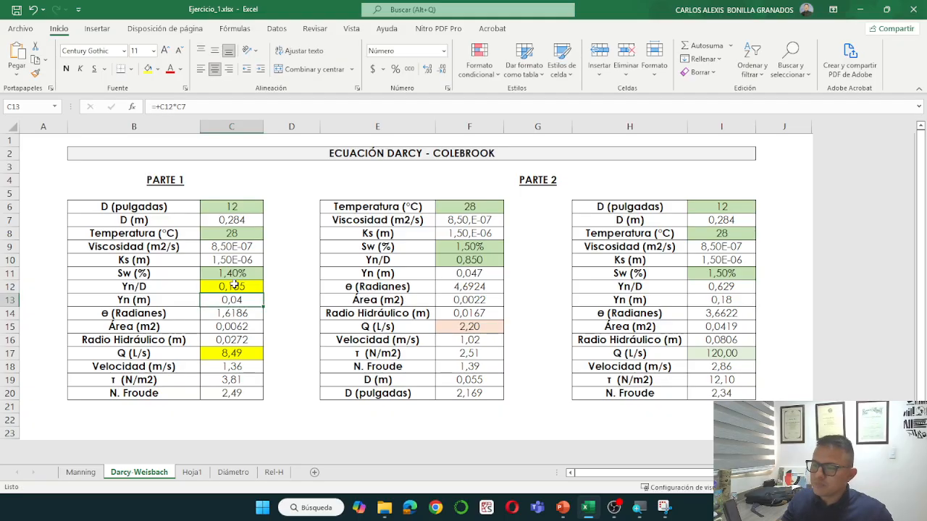
Check the flow in C17 and try a Yn/D of 0,156 in cell C12 of Parte 1.
{"action": "left_click", "coordinate": [241, 352]}
{"action": "left_click", "coordinate": [245, 287]}
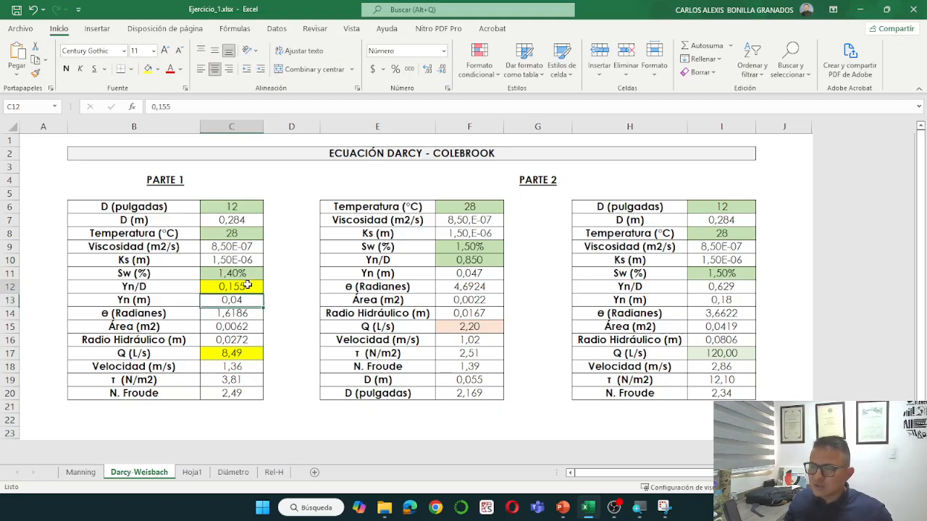
{"action": "left_click", "coordinate": [186, 109]}
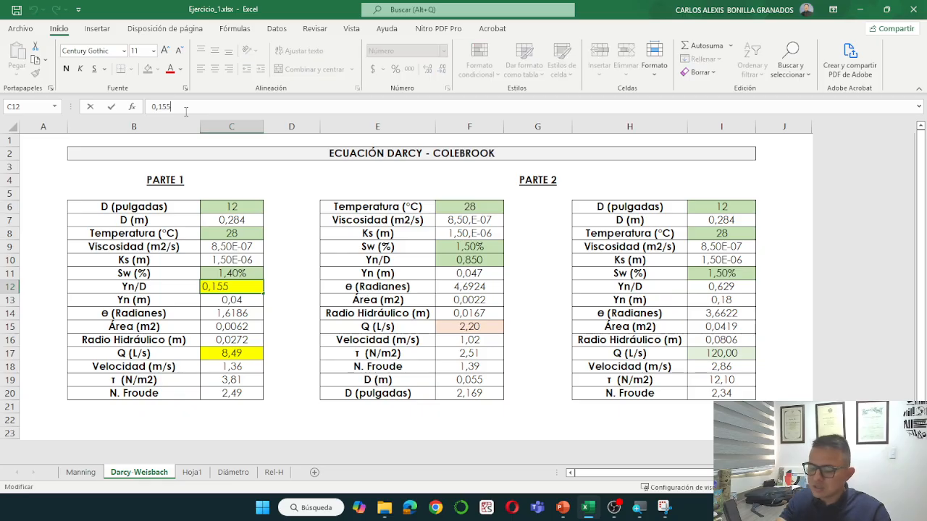
{"action": "key", "text": "BackSpace"}
{"action": "type", "text": "6"}
{"action": "key", "text": "Return"}
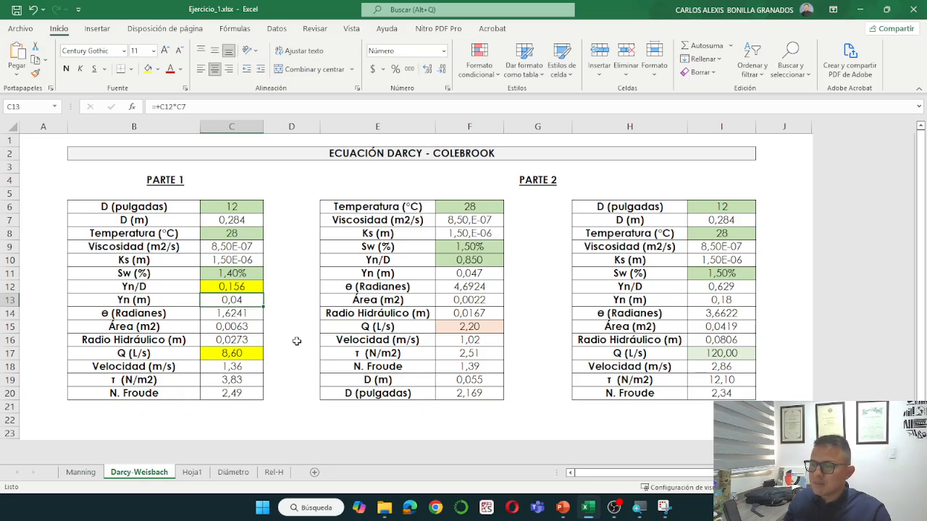
Refine Yn/D in cell C12 of Parte 1 to 0,1554 to match the design flow of 8,54 L/s.
{"action": "left_click", "coordinate": [233, 287]}
{"action": "left_click", "coordinate": [180, 108]}
{"action": "key", "text": "BackSpace"}
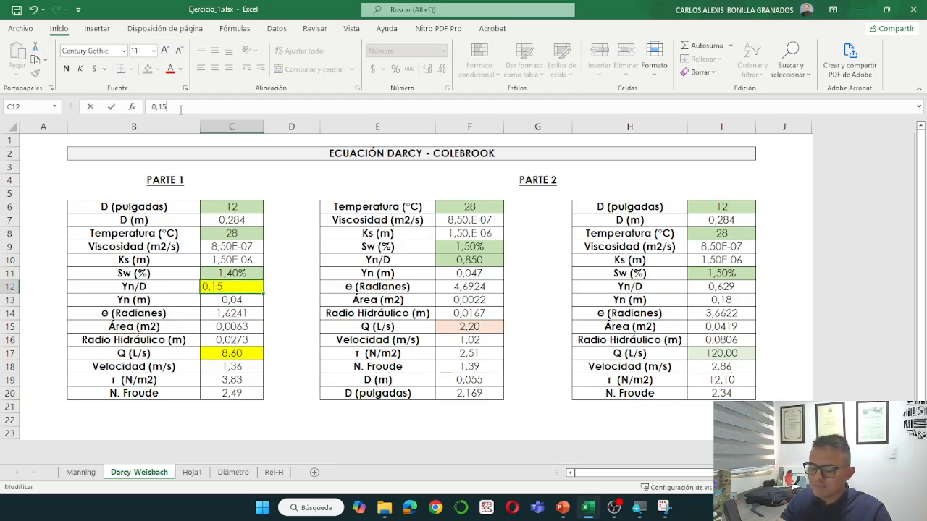
{"action": "type", "text": "6"}
{"action": "key", "text": "Return"}
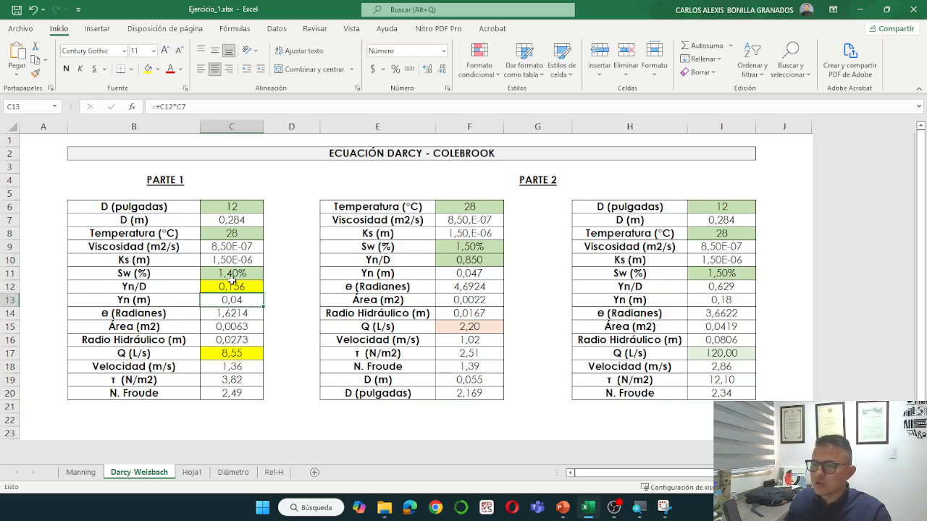
{"action": "left_click", "coordinate": [232, 284]}
{"action": "left_click", "coordinate": [185, 109]}
{"action": "key", "text": "BackSpace"}
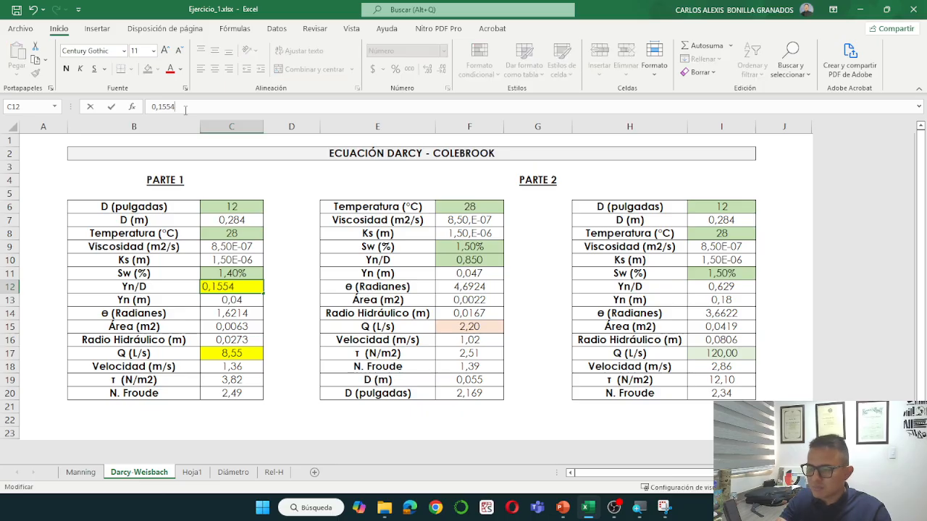
{"action": "key", "text": "Return"}
Inspect the full Yn/D value in C12 and the Yn (m) and Q (L/s) formulas in C13 and C17.
{"action": "left_click", "coordinate": [248, 286]}
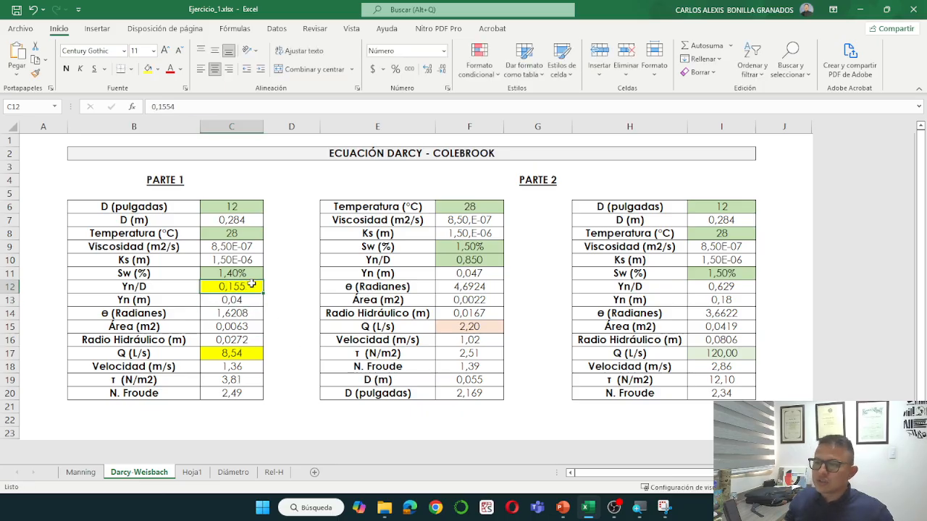
{"action": "left_click", "coordinate": [178, 107]}
{"action": "left_click_drag", "start_coordinate": [179, 108], "coordinate": [150, 107]}
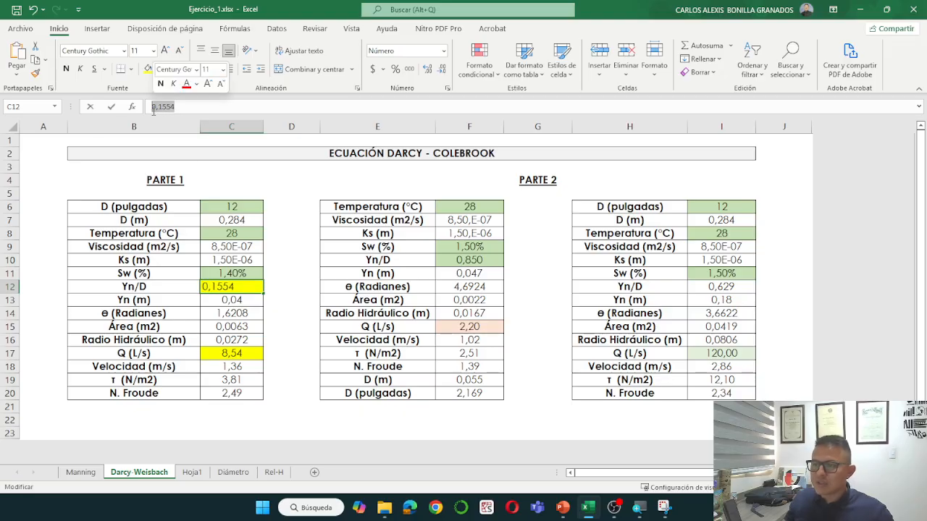
{"action": "left_click", "coordinate": [266, 305]}
{"action": "left_click", "coordinate": [240, 300]}
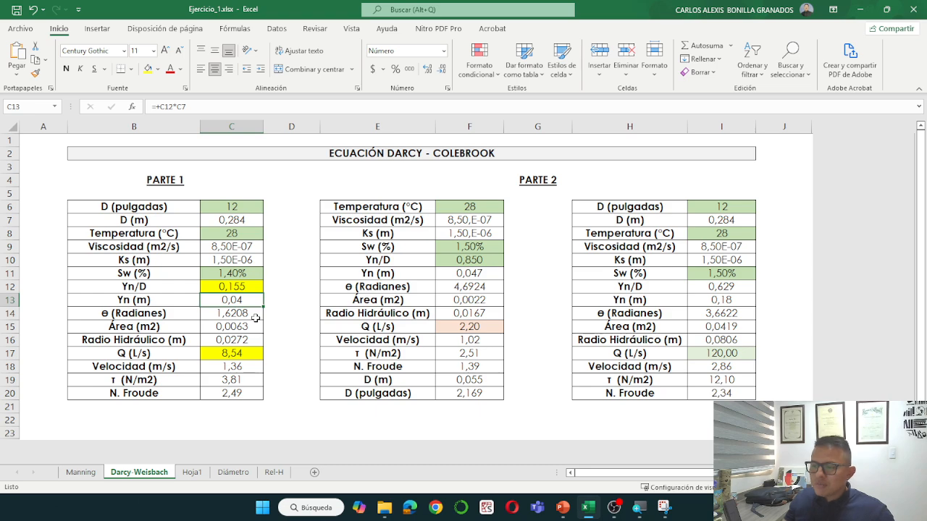
{"action": "left_click", "coordinate": [256, 354]}
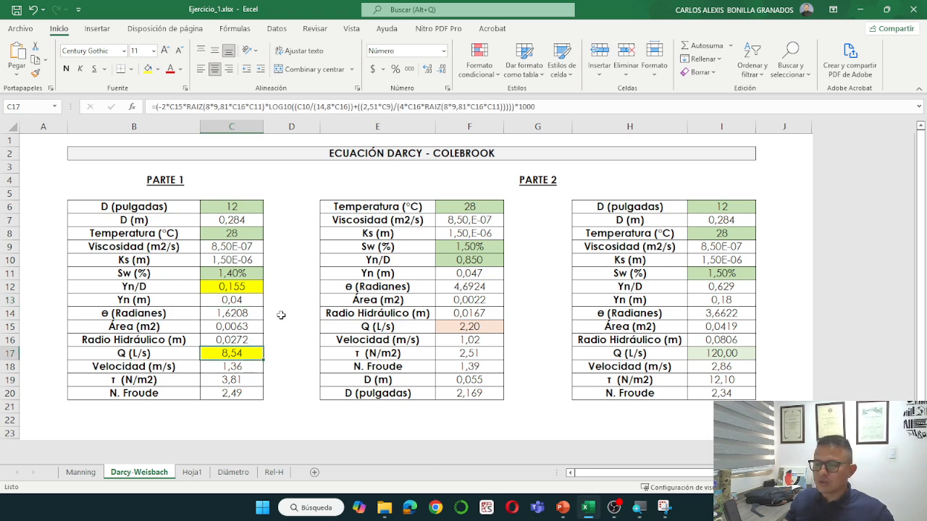
Capture the Parte 2 results table of the Manning sheet as a screenshot with Herramienta Recortes.
{"action": "left_click", "coordinate": [81, 473]}
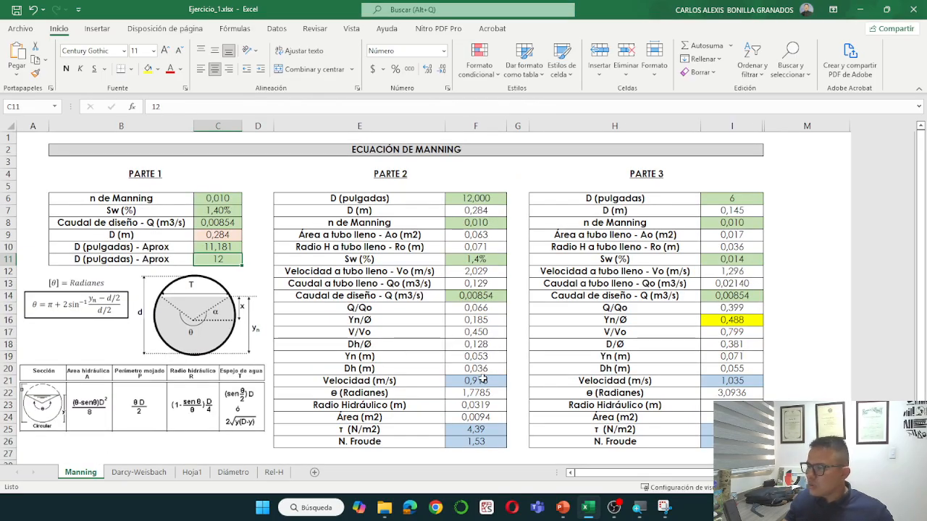
{"action": "left_click", "coordinate": [664, 507]}
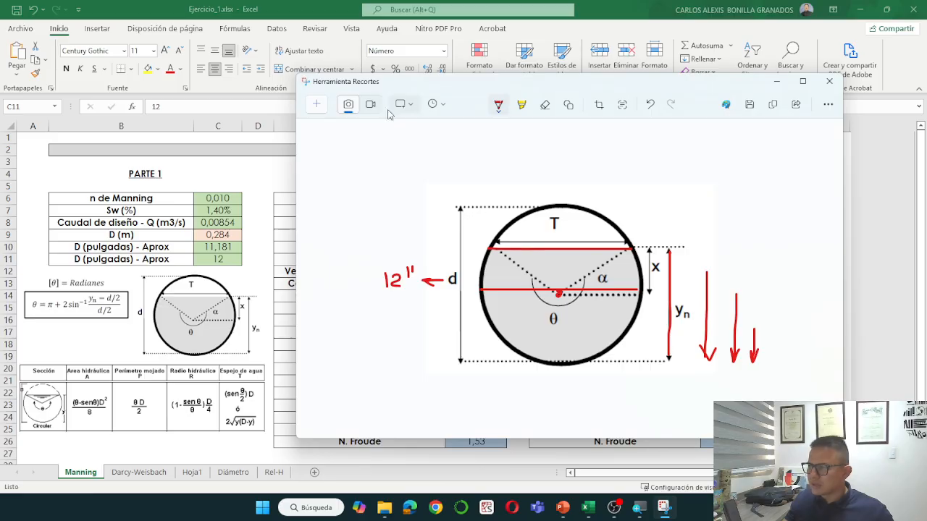
{"action": "left_click", "coordinate": [316, 104]}
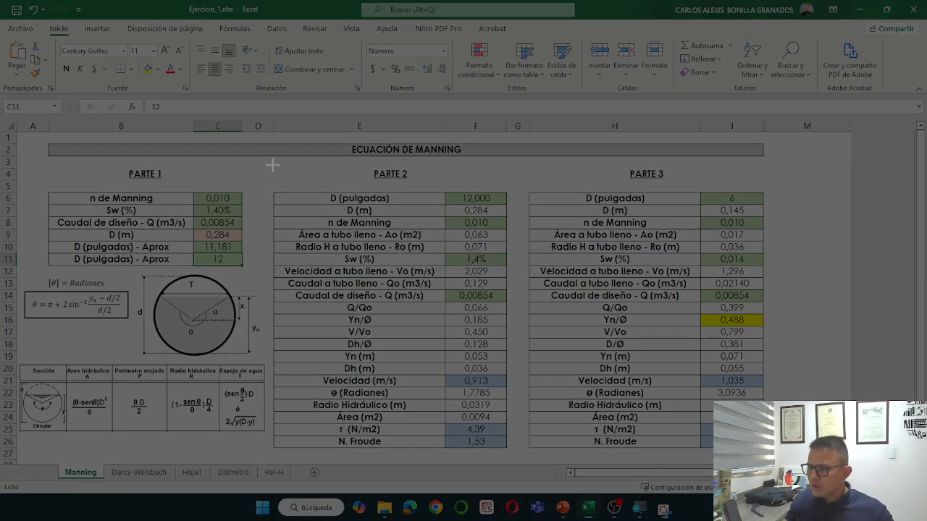
{"action": "left_click_drag", "start_coordinate": [272, 165], "coordinate": [512, 451]}
Return to the Darcy-Weisbach sheet and narrow and place the Herramienta Recortes window beside the Parte 1 table for comparison.
{"action": "left_click", "coordinate": [134, 474]}
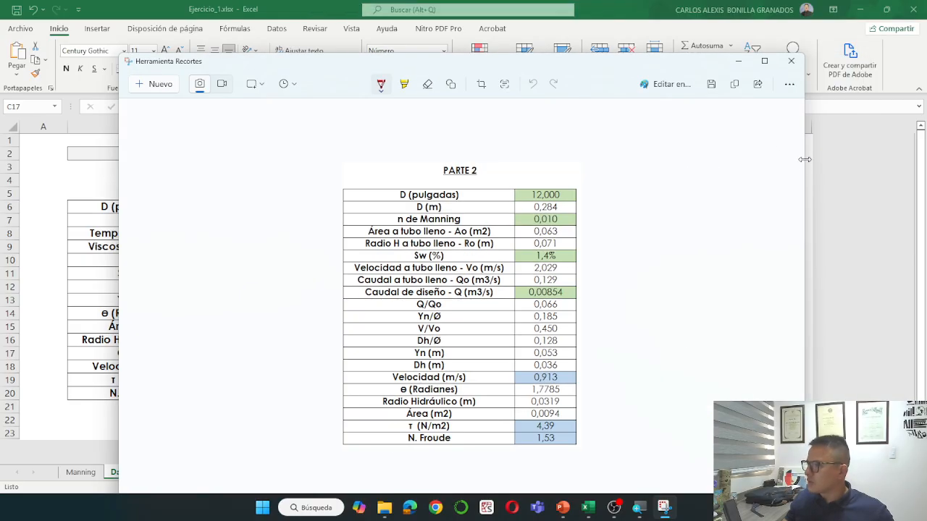
{"action": "left_click_drag", "start_coordinate": [804, 159], "coordinate": [431, 159]}
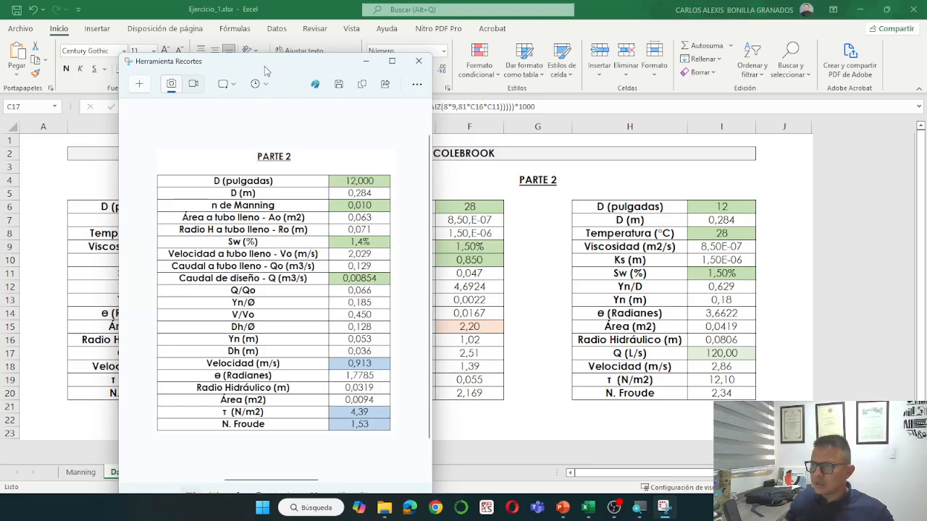
{"action": "left_click_drag", "start_coordinate": [265, 70], "coordinate": [425, 47]}
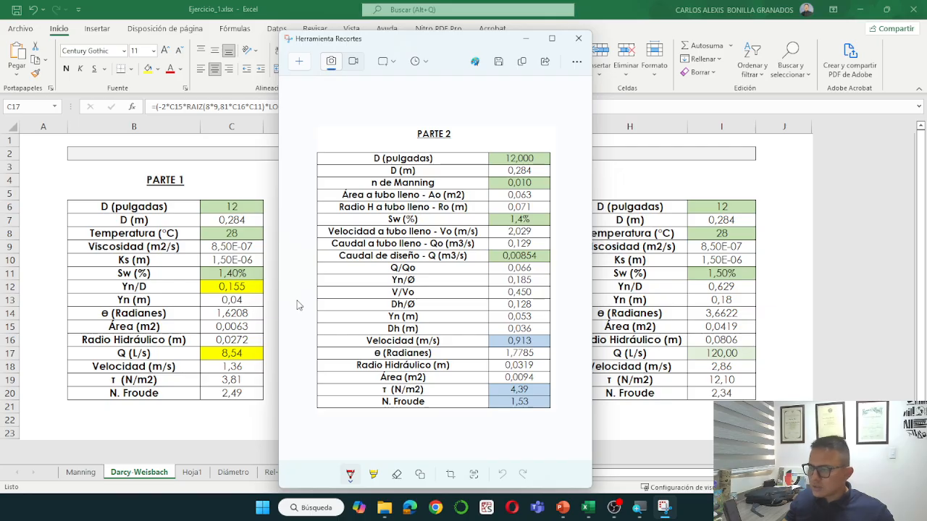
Draw red arrows at the Yn (m) value, the Yn/Ø value and above the captured table, and minimize Herramienta Recortes.
{"action": "left_click_drag", "start_coordinate": [498, 320], "coordinate": [507, 320]}
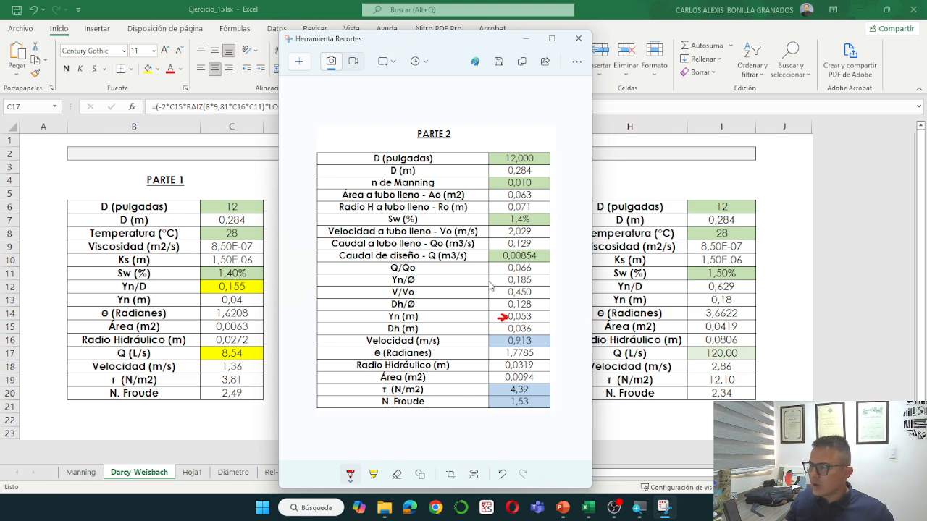
{"action": "left_click_drag", "start_coordinate": [485, 281], "coordinate": [497, 284]}
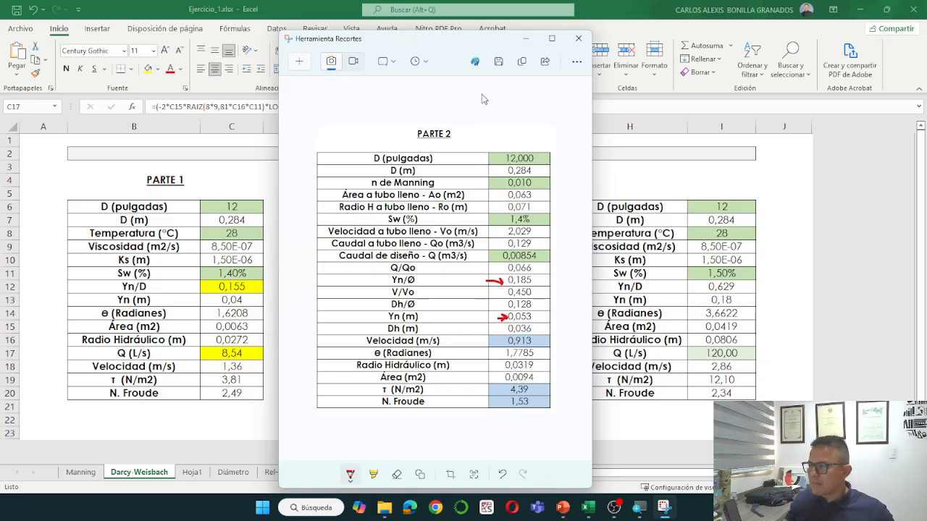
{"action": "left_click_drag", "start_coordinate": [483, 94], "coordinate": [482, 133]}
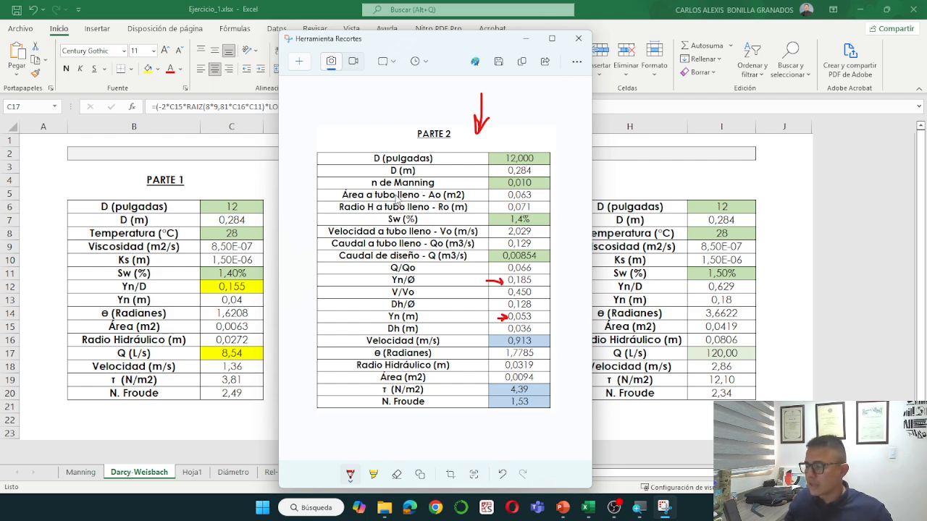
{"action": "left_click", "coordinate": [526, 39]}
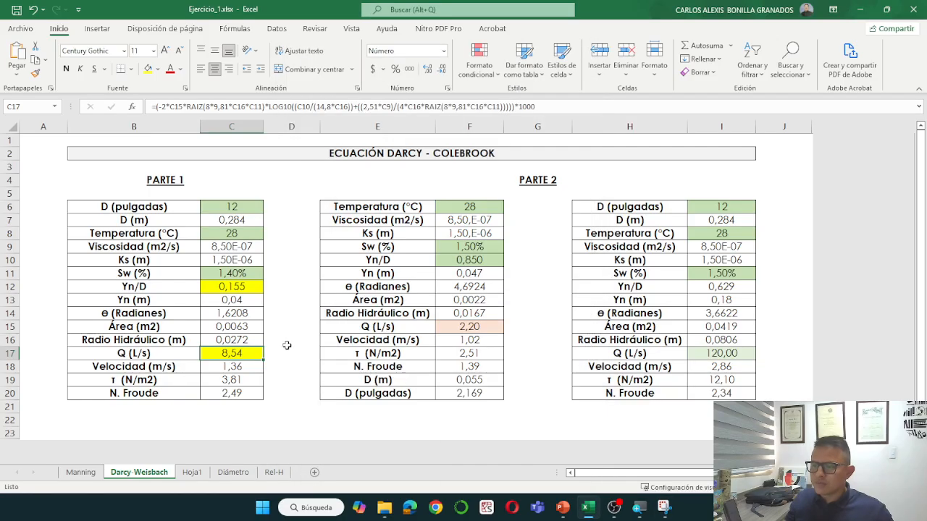
Display Q (L/s) in cell C17 with four decimals to examine its precision, and restore it to two decimals.
{"action": "left_click_drag", "start_coordinate": [289, 340], "coordinate": [290, 353]}
{"action": "left_click", "coordinate": [247, 350]}
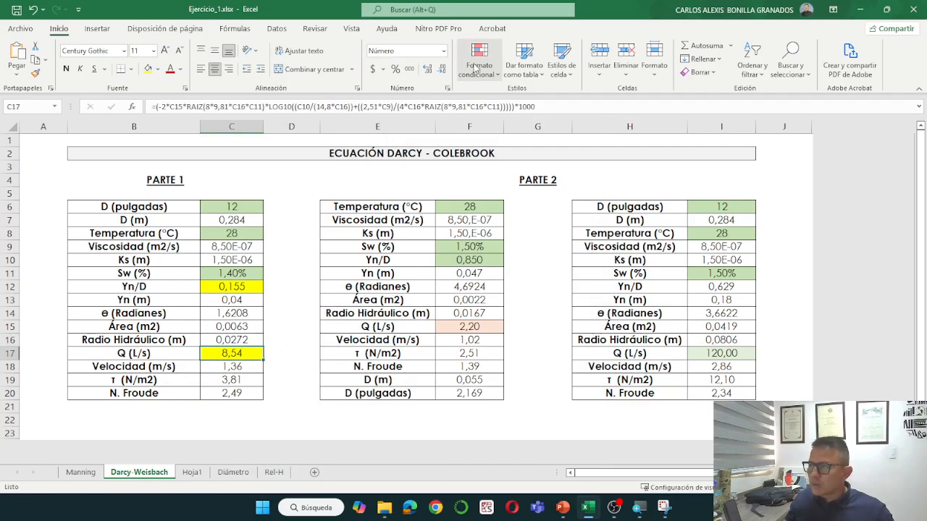
{"action": "left_click", "coordinate": [442, 70]}
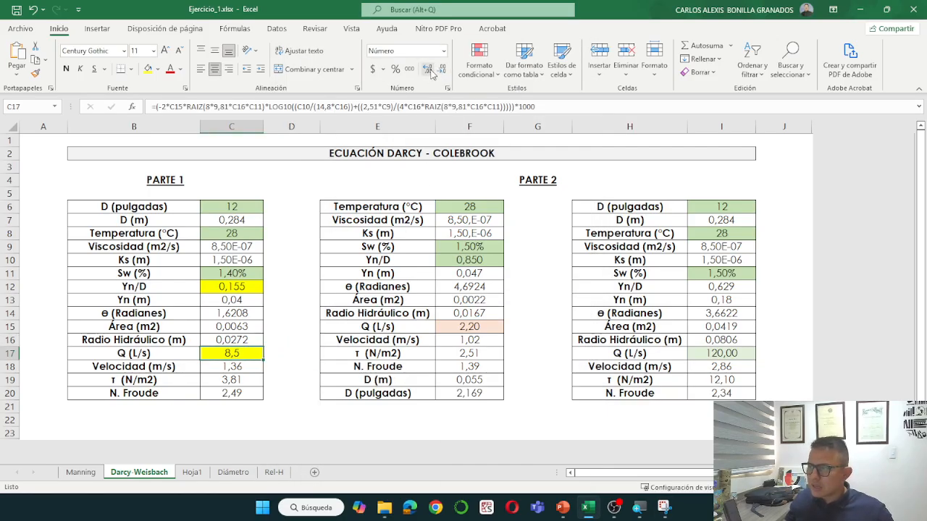
{"action": "left_click", "coordinate": [427, 70]}
{"action": "left_click", "coordinate": [427, 70]}
{"action": "left_click", "coordinate": [428, 70]}
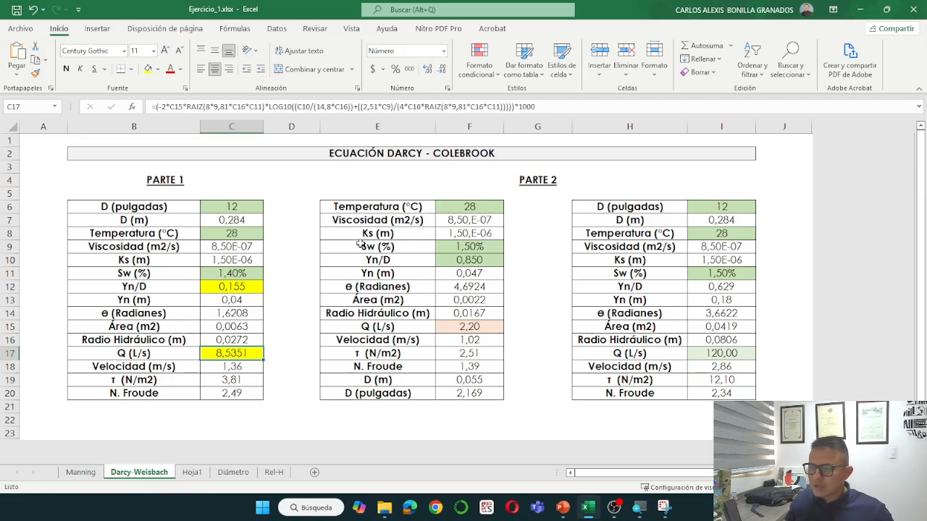
{"action": "left_click", "coordinate": [442, 71]}
{"action": "left_click", "coordinate": [442, 72]}
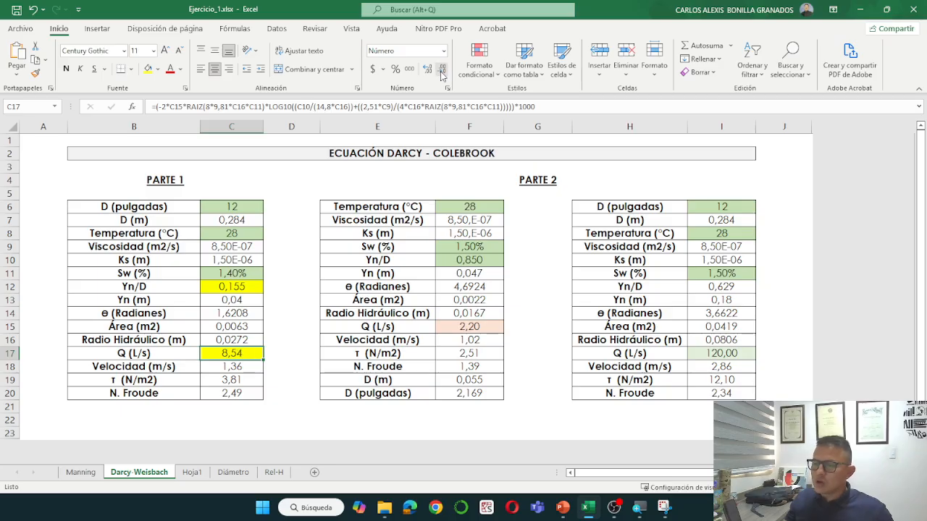
Set Yn/D in cell C12 of the Parte 1 table to 0,85 as a starting value.
{"action": "left_click", "coordinate": [299, 299]}
{"action": "left_click", "coordinate": [237, 287]}
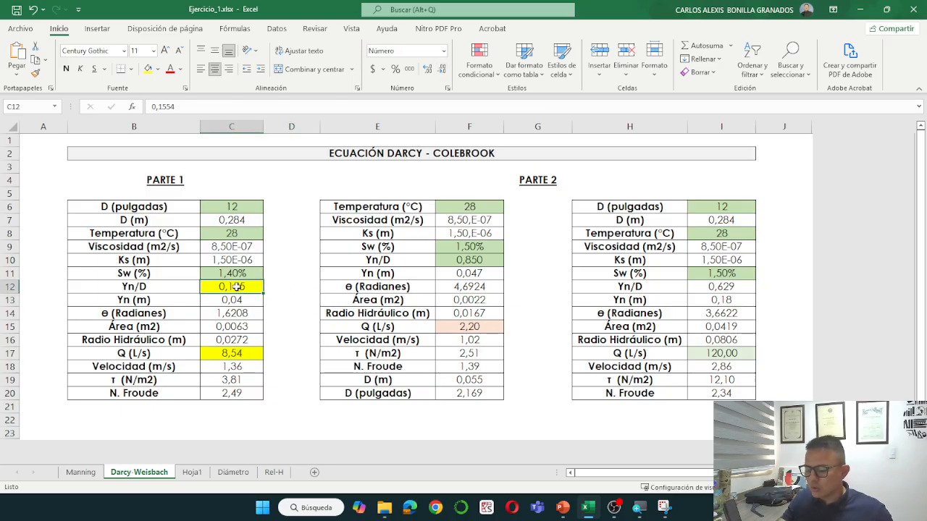
{"action": "type", "text": "0,85"}
{"action": "key", "text": "Return"}
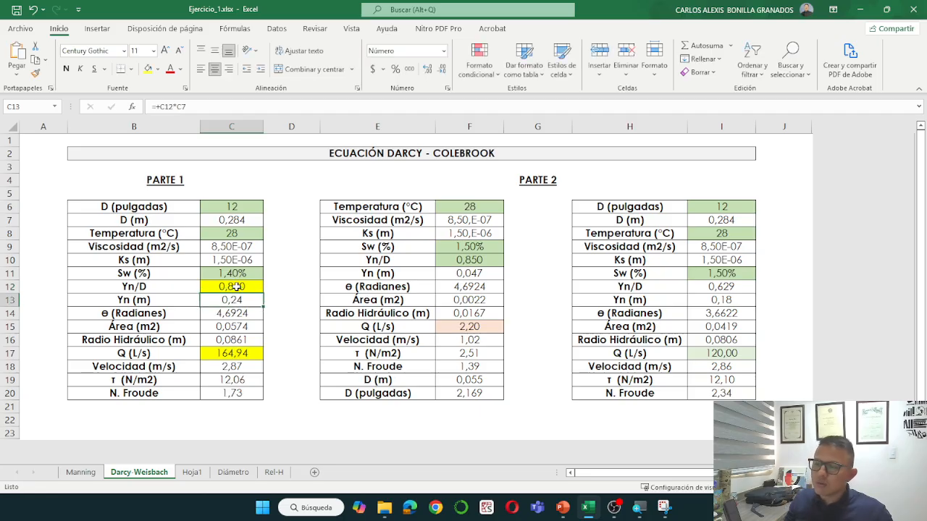
{"action": "left_click", "coordinate": [289, 260]}
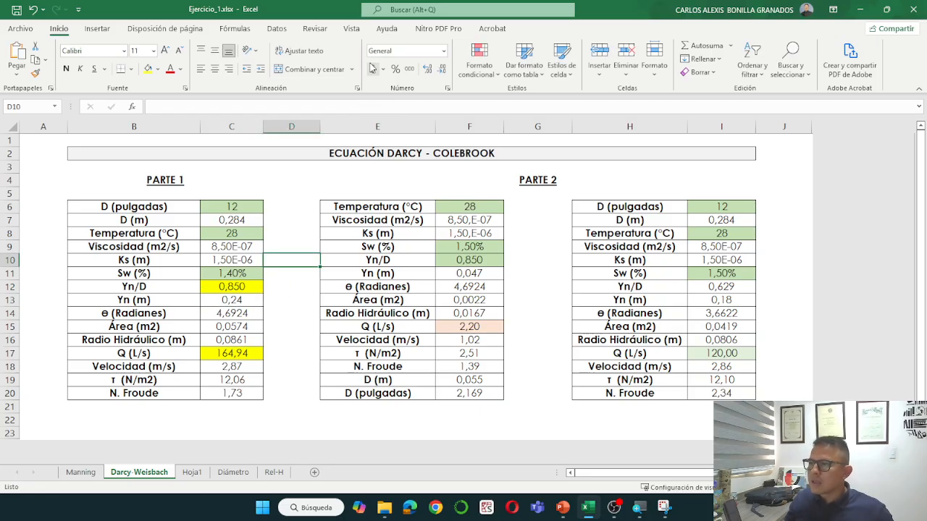
Run Buscar objetivo to bring Q (L/s) in C17 to 8,54 by changing Yn/D in C12, and accept the solution.
{"action": "left_click", "coordinate": [277, 30]}
{"action": "left_click", "coordinate": [246, 285]}
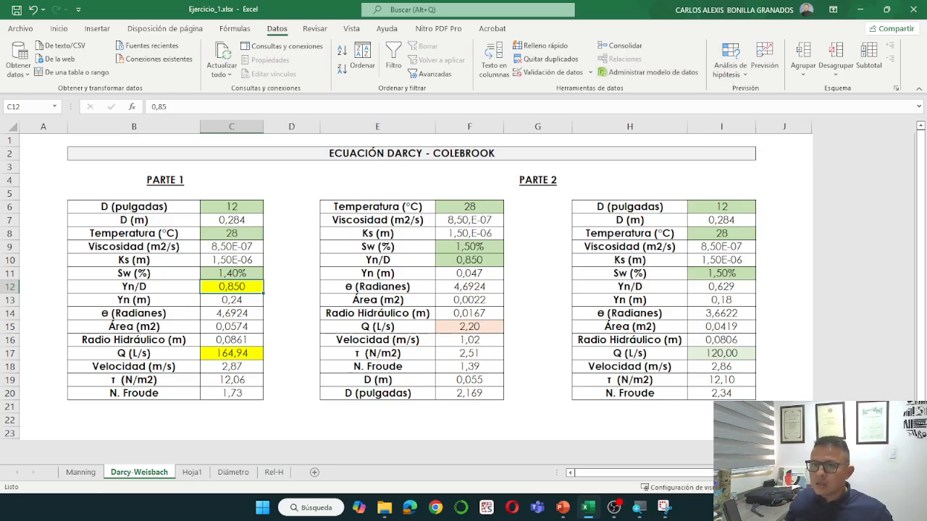
{"action": "left_click", "coordinate": [743, 70]}
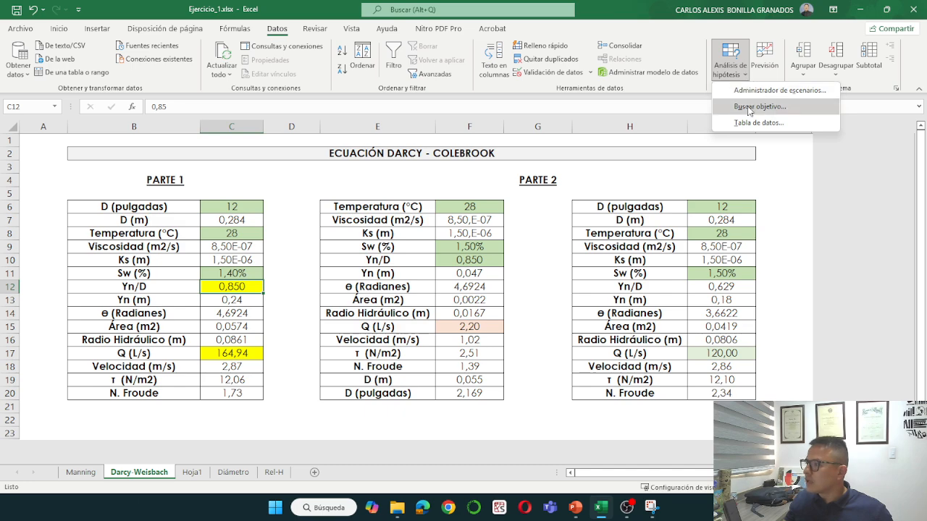
{"action": "left_click", "coordinate": [749, 108]}
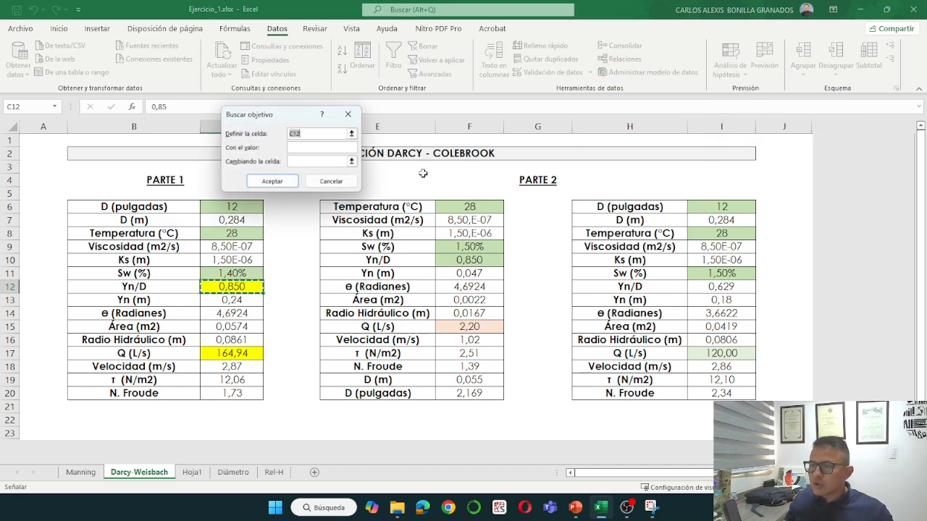
{"action": "left_click", "coordinate": [239, 354]}
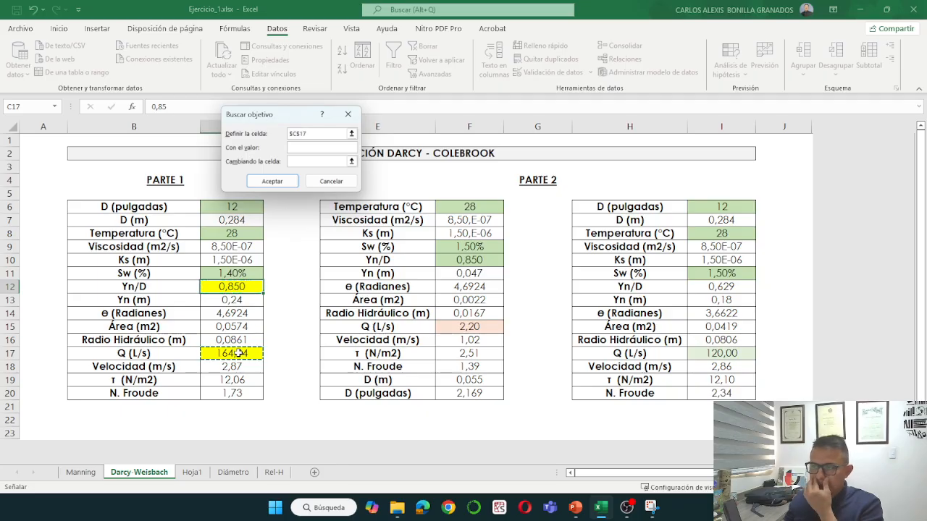
{"action": "left_click", "coordinate": [319, 149]}
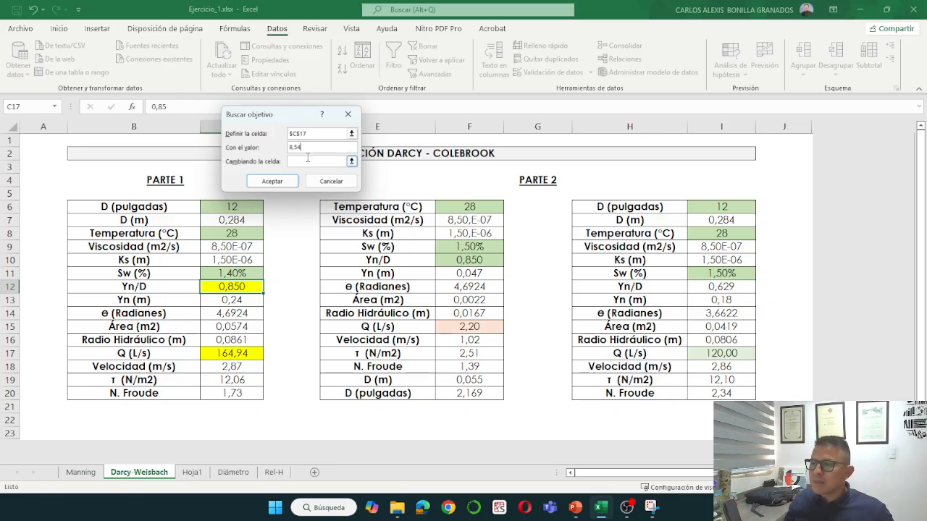
{"action": "left_click", "coordinate": [310, 160]}
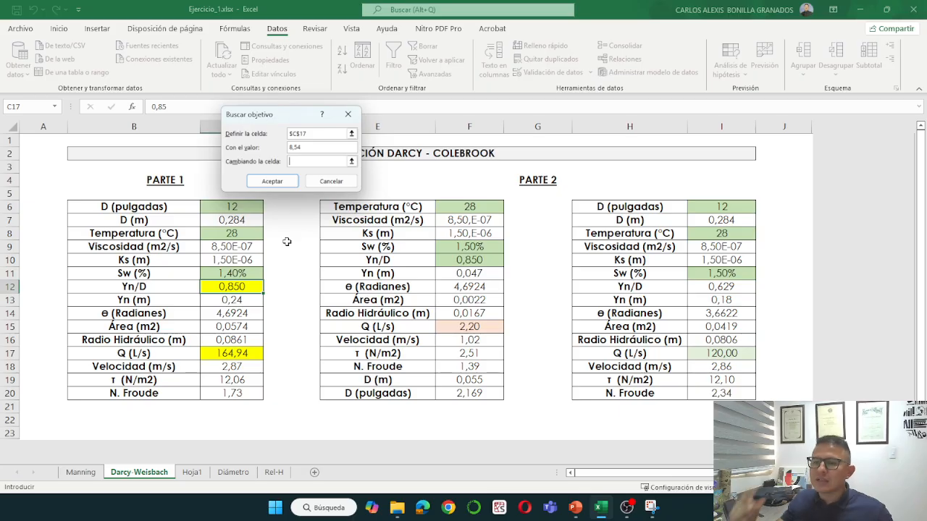
{"action": "left_click", "coordinate": [232, 286]}
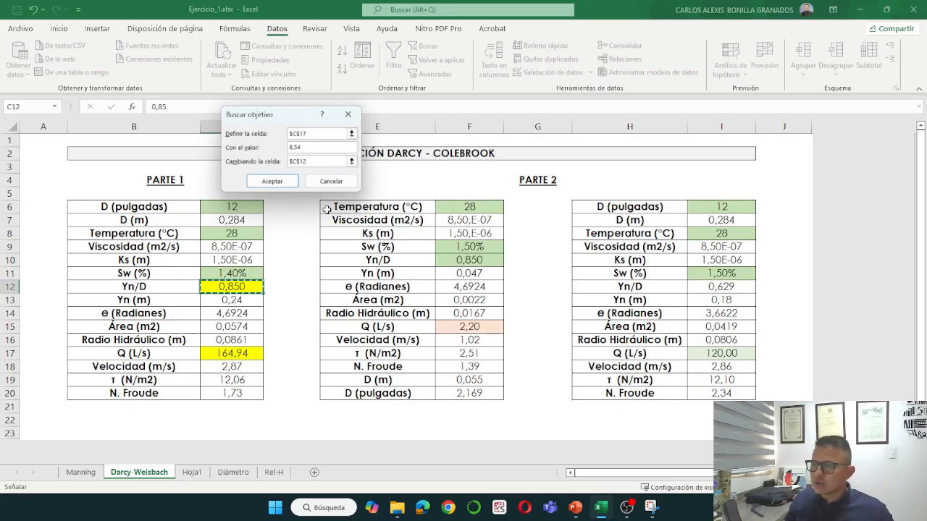
{"action": "left_click", "coordinate": [277, 180]}
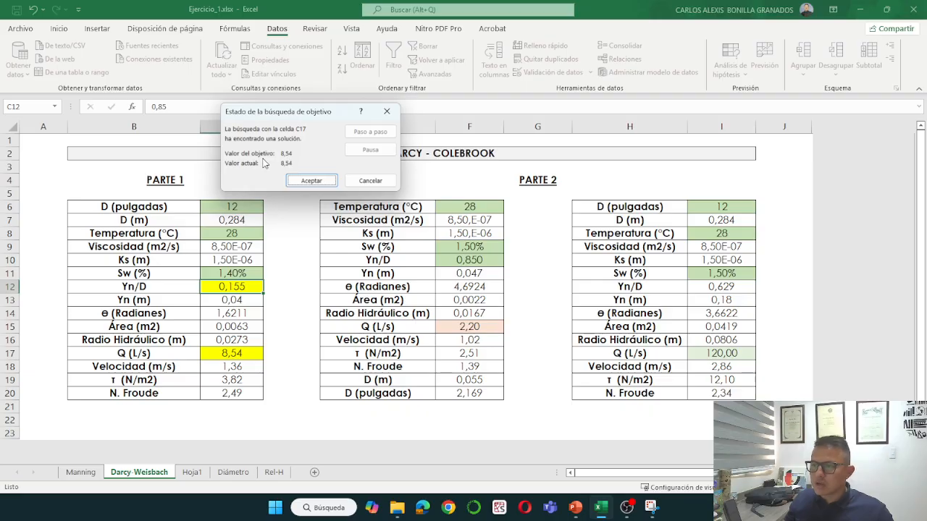
{"action": "left_click", "coordinate": [301, 182]}
Display Q (L/s) in cell C17 with five decimals to examine its precision, and restore it to two decimals.
{"action": "left_click", "coordinate": [254, 353]}
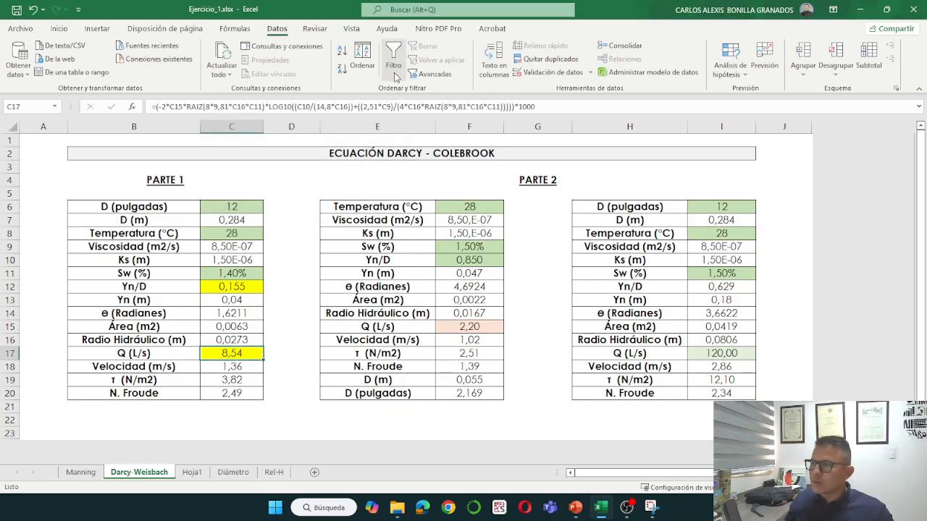
{"action": "left_click", "coordinate": [62, 29]}
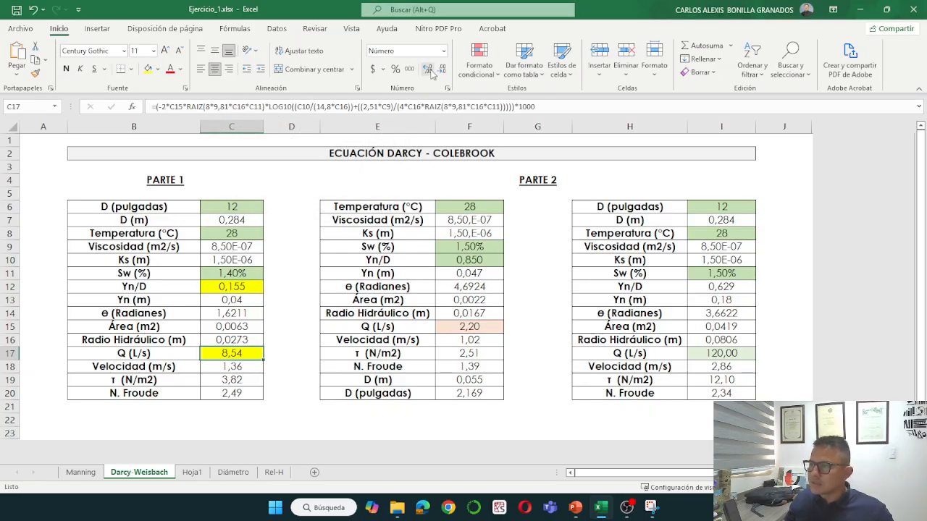
{"action": "left_click", "coordinate": [428, 68]}
{"action": "left_click", "coordinate": [429, 69]}
{"action": "left_click", "coordinate": [428, 69]}
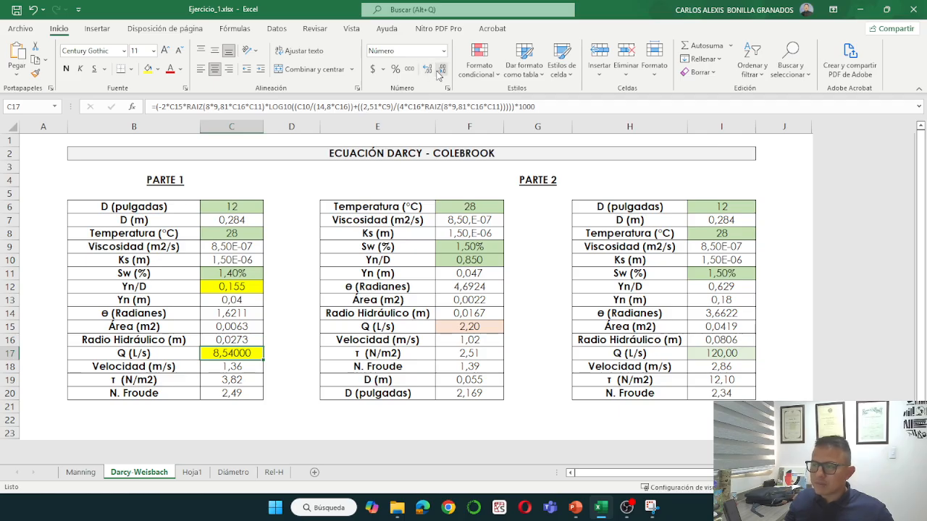
{"action": "left_click", "coordinate": [440, 72]}
{"action": "left_click", "coordinate": [441, 74]}
{"action": "left_click", "coordinate": [441, 74]}
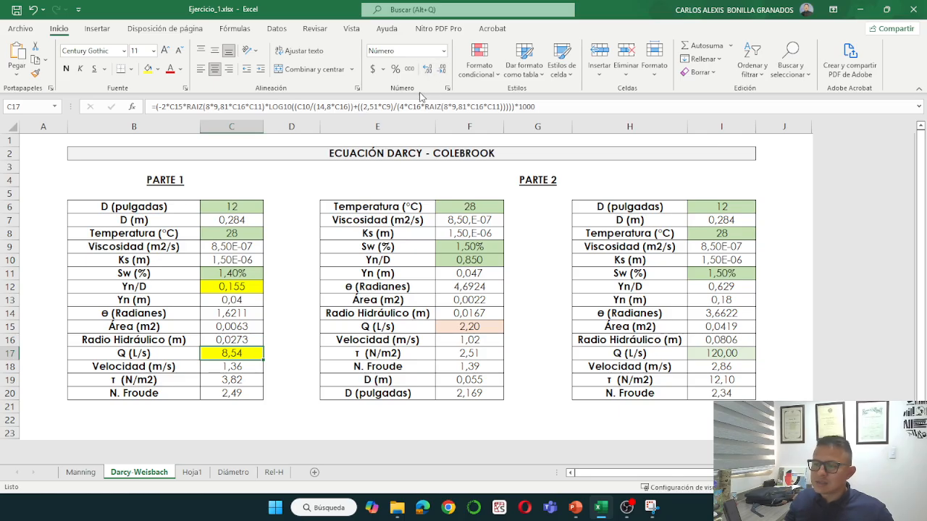
Display Yn/D in cell C12 with extra decimals to examine its precision, and restore it to three decimals.
{"action": "left_click", "coordinate": [245, 286]}
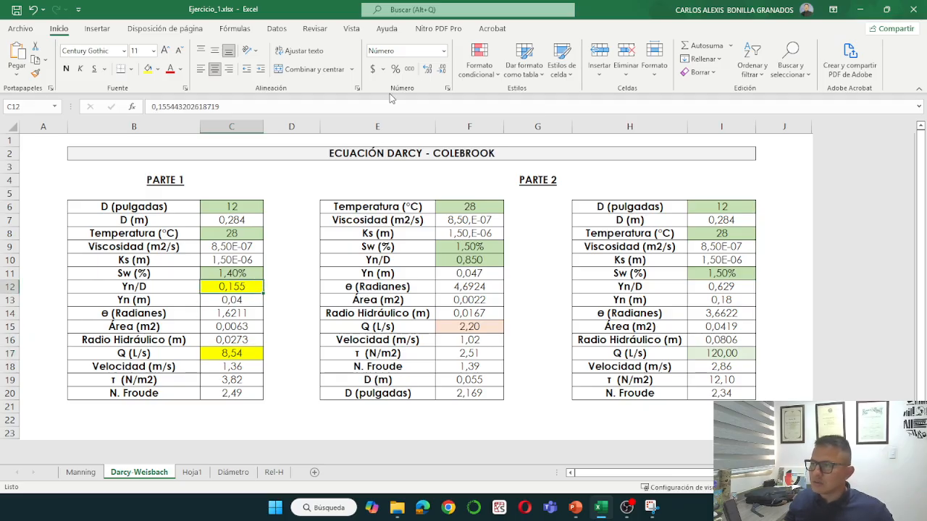
{"action": "left_click", "coordinate": [428, 70]}
{"action": "left_click", "coordinate": [429, 69]}
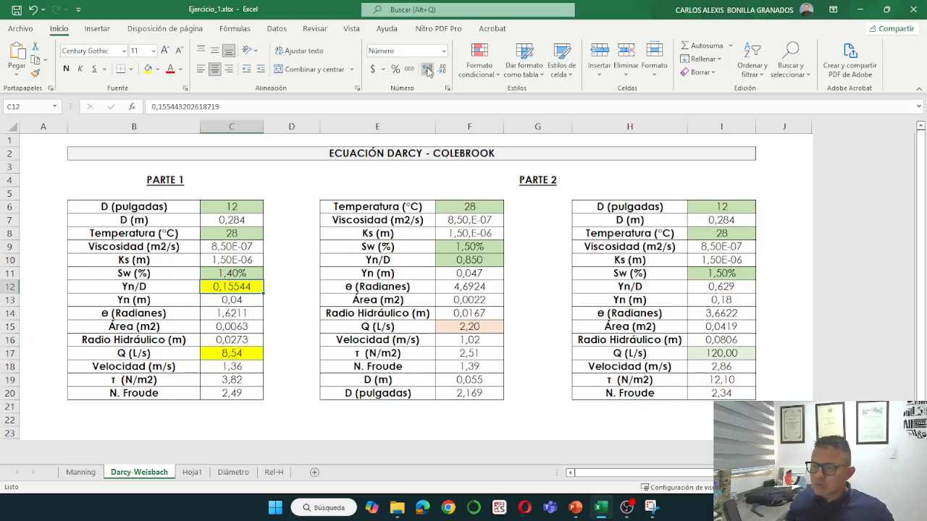
{"action": "left_click", "coordinate": [428, 70]}
{"action": "left_click", "coordinate": [429, 70]}
{"action": "left_click", "coordinate": [441, 71]}
{"action": "left_click", "coordinate": [440, 70]}
{"action": "left_click", "coordinate": [441, 71]}
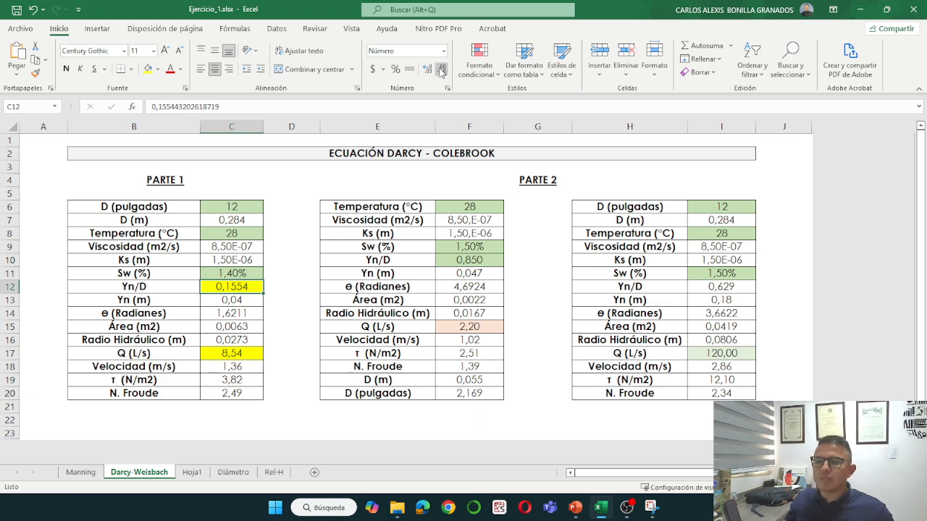
{"action": "left_click", "coordinate": [441, 71]}
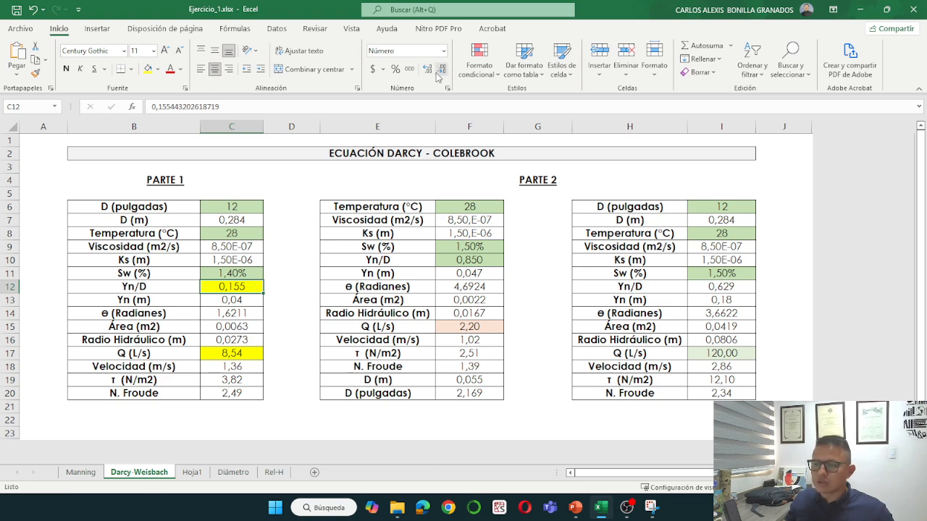
Examine the formulas behind Velocidad, Q, Área and τ in the Parte 1 table without changing them.
{"action": "left_click", "coordinate": [291, 339]}
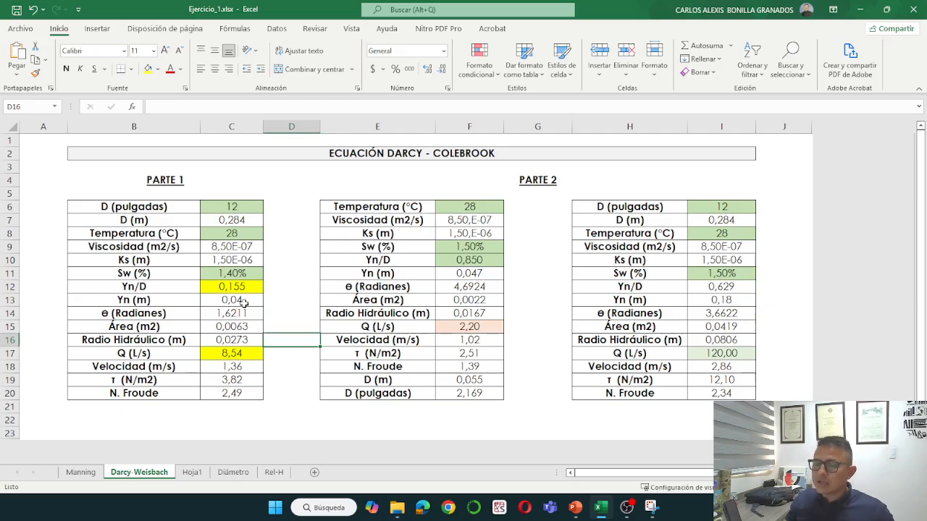
{"action": "left_click", "coordinate": [232, 367]}
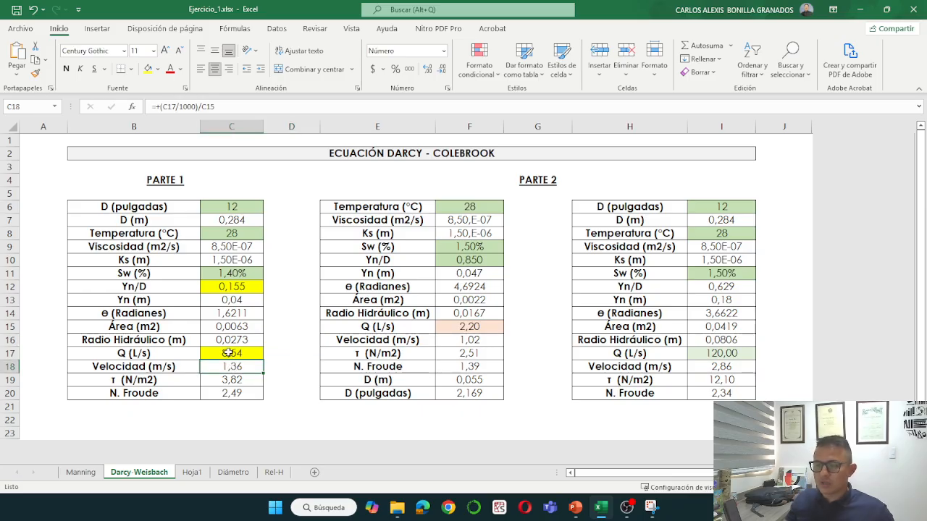
{"action": "left_click", "coordinate": [228, 353]}
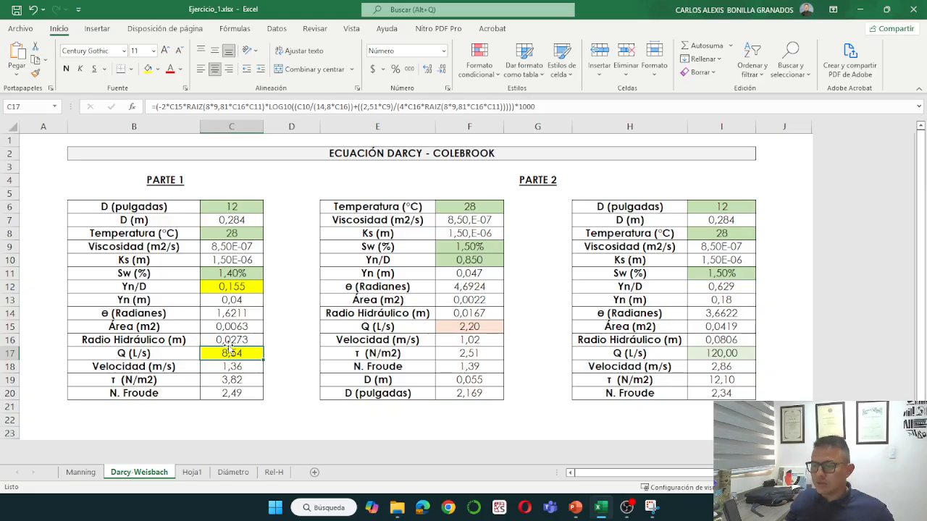
{"action": "left_click", "coordinate": [233, 327]}
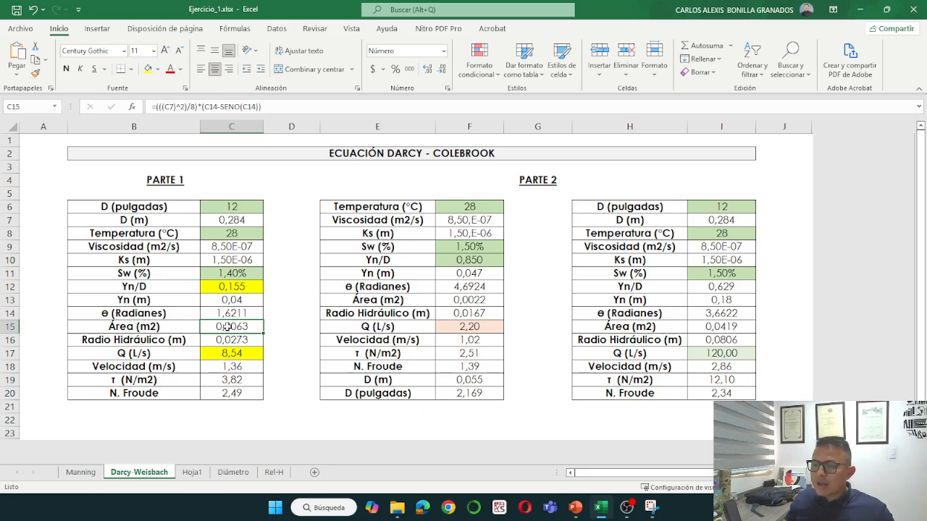
{"action": "left_click", "coordinate": [228, 353]}
{"action": "left_click", "coordinate": [231, 378]}
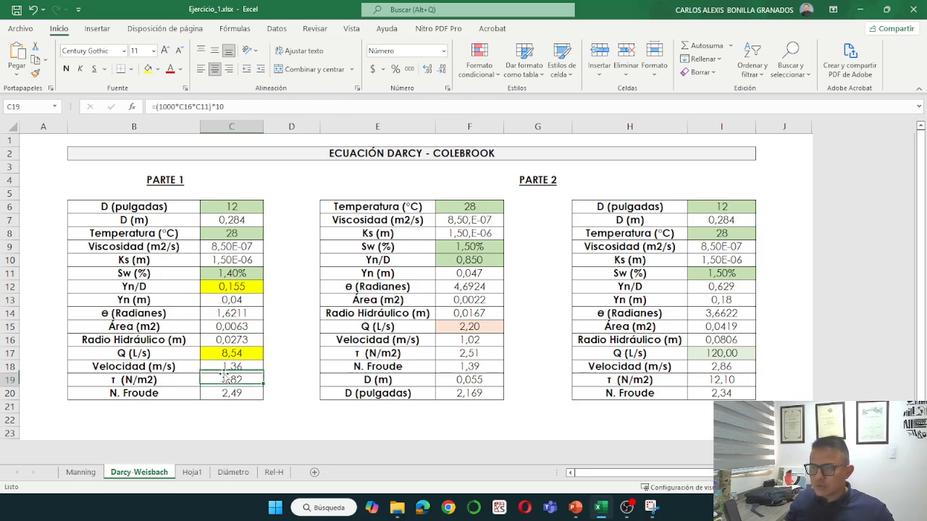
{"action": "left_click", "coordinate": [238, 106]}
{"action": "key", "text": "Escape"}
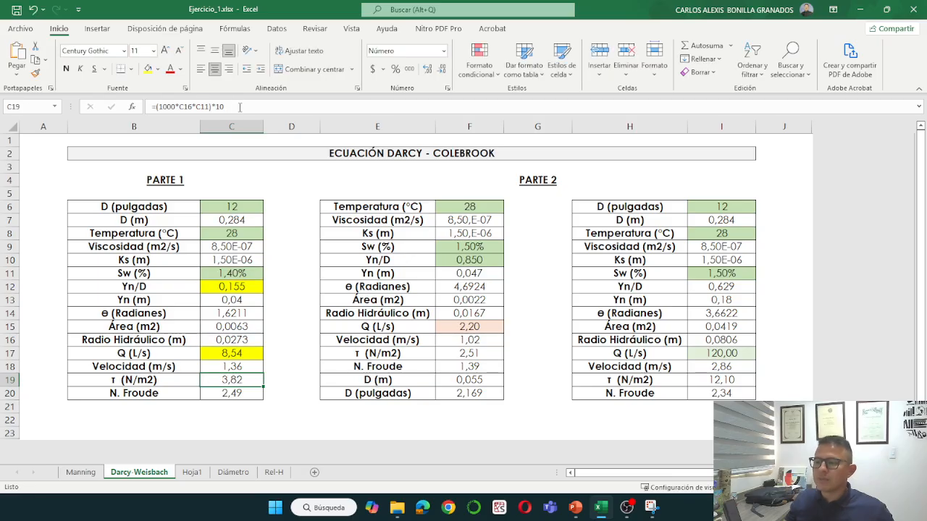
Inspect the Velocidad formula in cell C18 along with the Q and Área cells it references.
{"action": "left_click", "coordinate": [239, 366]}
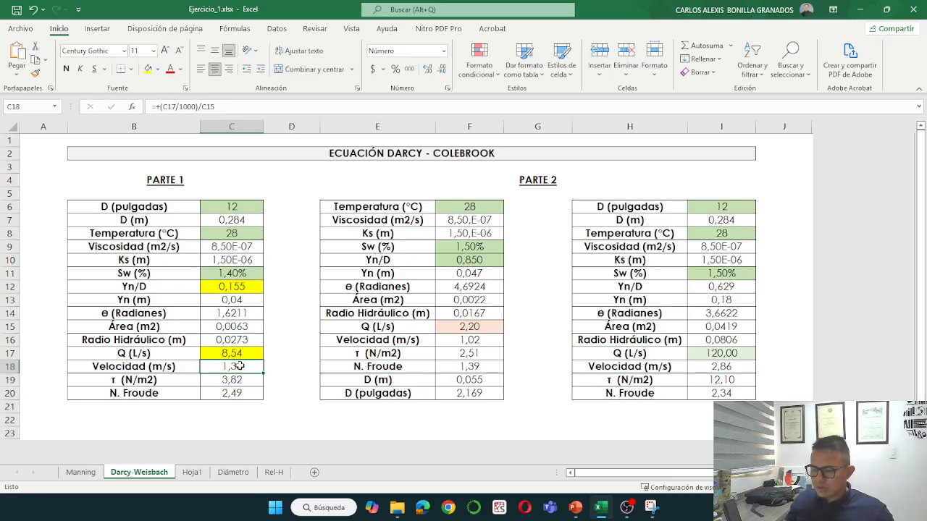
{"action": "left_click", "coordinate": [229, 102]}
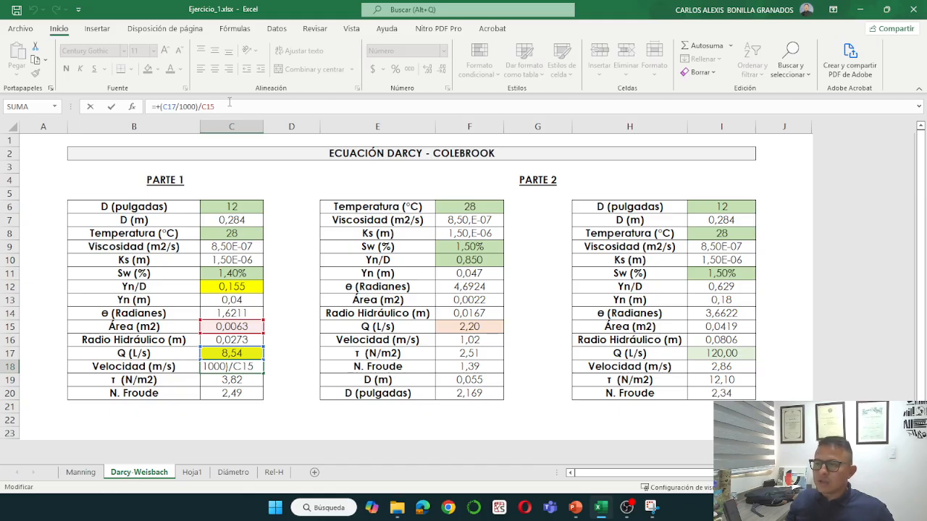
{"action": "left_click", "coordinate": [214, 354]}
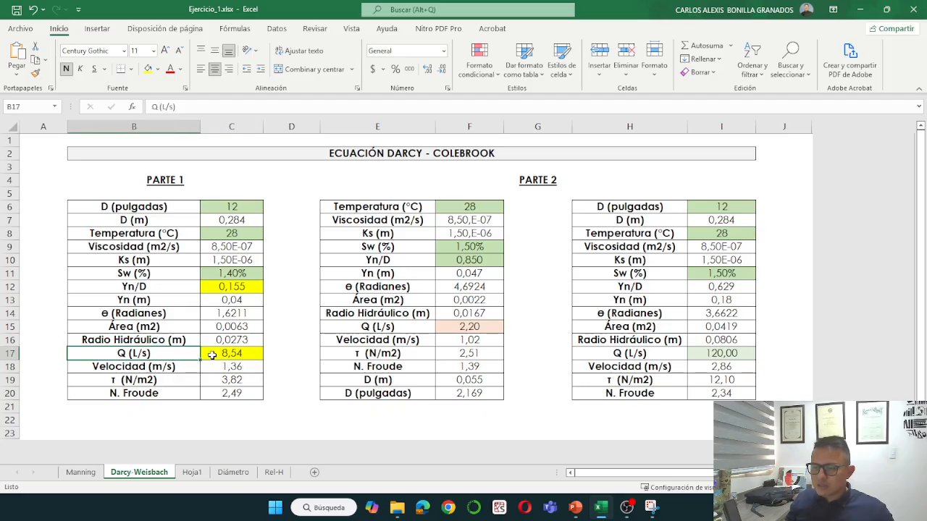
{"action": "left_click", "coordinate": [181, 370]}
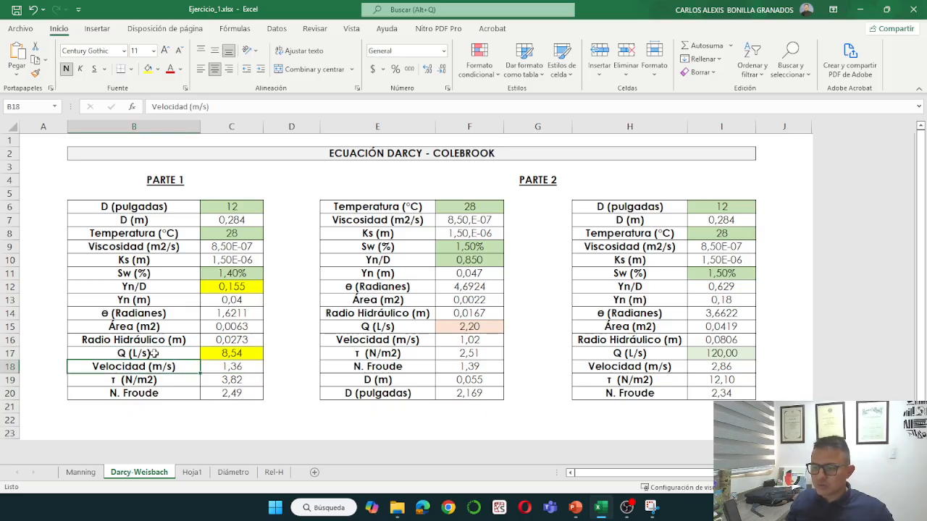
{"action": "left_click", "coordinate": [154, 353]}
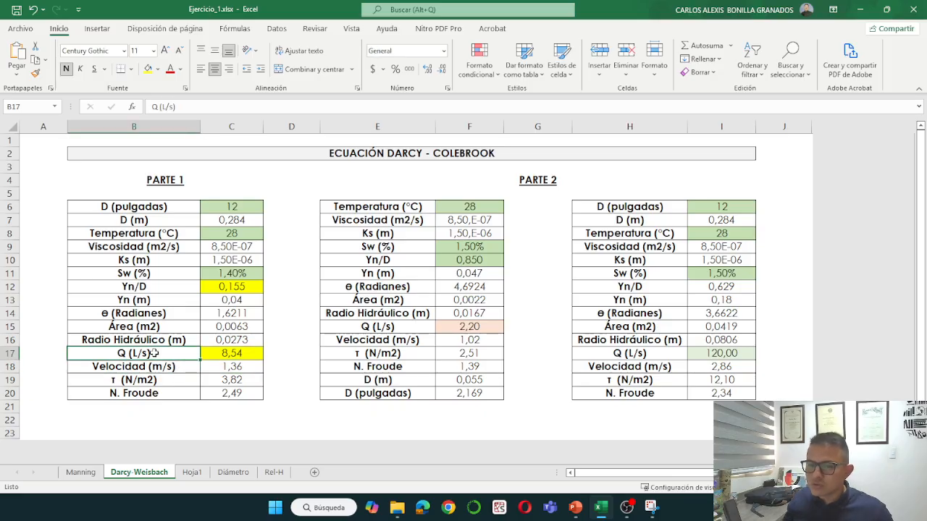
{"action": "left_click", "coordinate": [234, 326]}
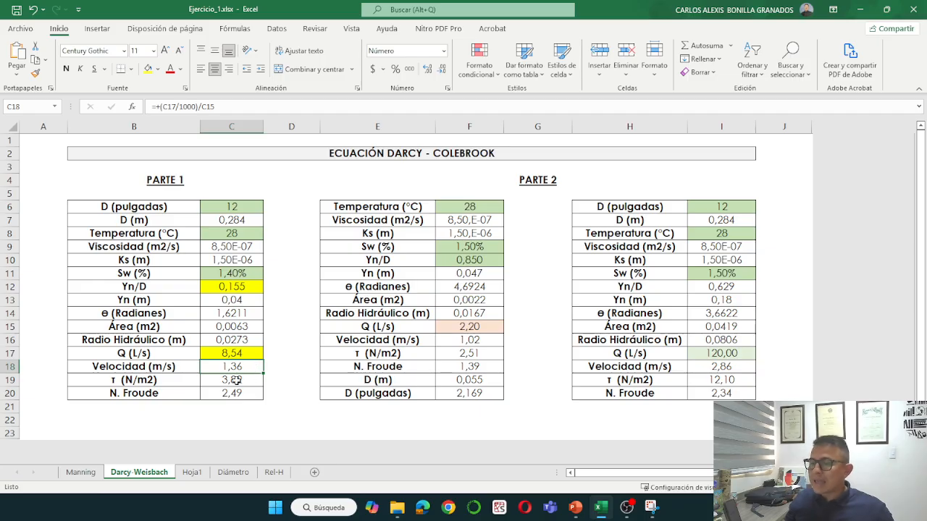
Switch to PowerPoint to review the partially full circular section formulas, and return to Excel to check Yn/D, τ and N. Froude of Parte 1.
{"action": "left_click", "coordinate": [575, 507]}
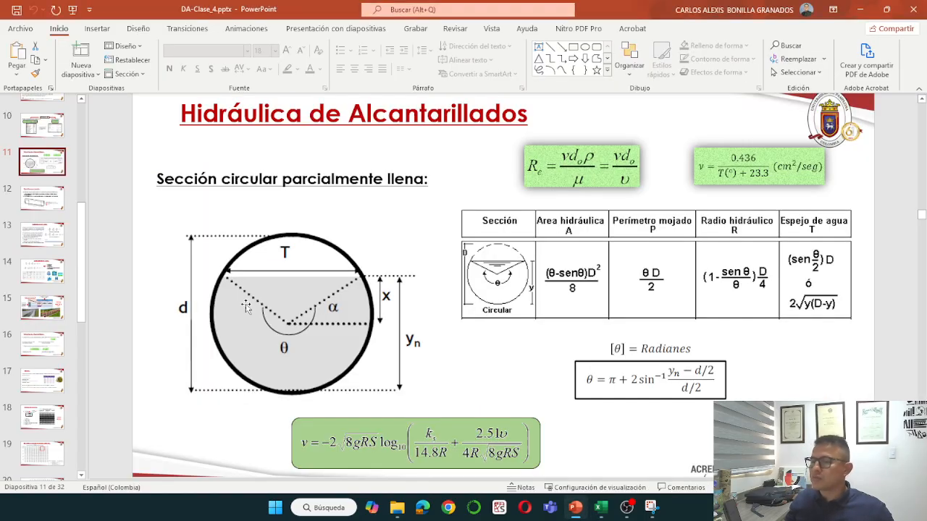
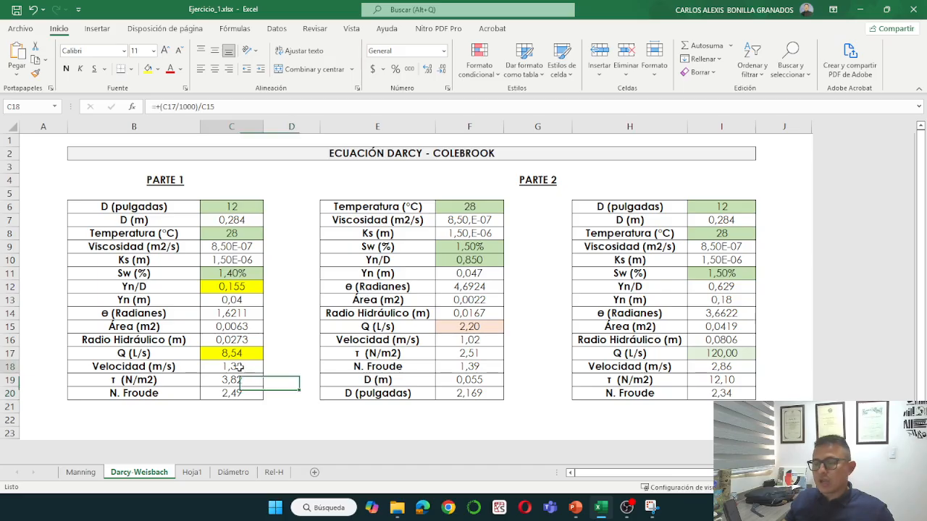
{"action": "left_click", "coordinate": [249, 285]}
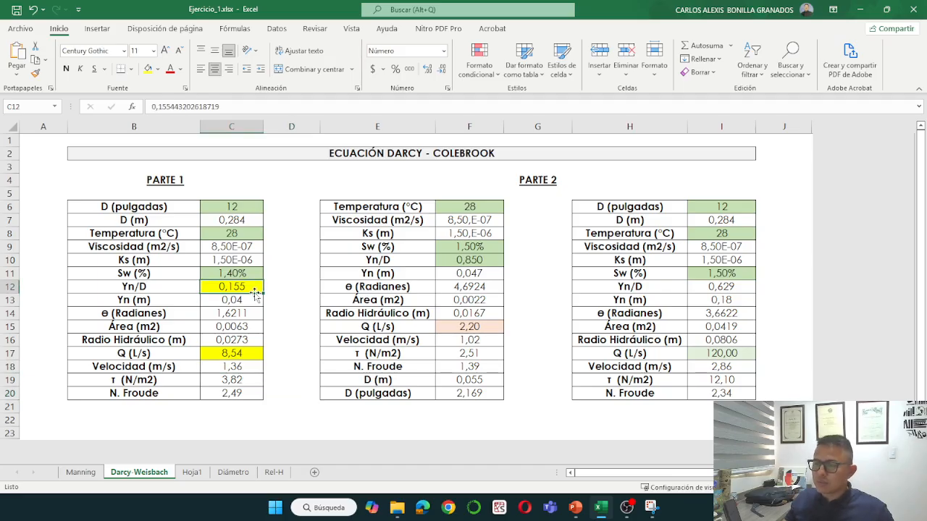
{"action": "left_click_drag", "start_coordinate": [246, 382], "coordinate": [243, 393]}
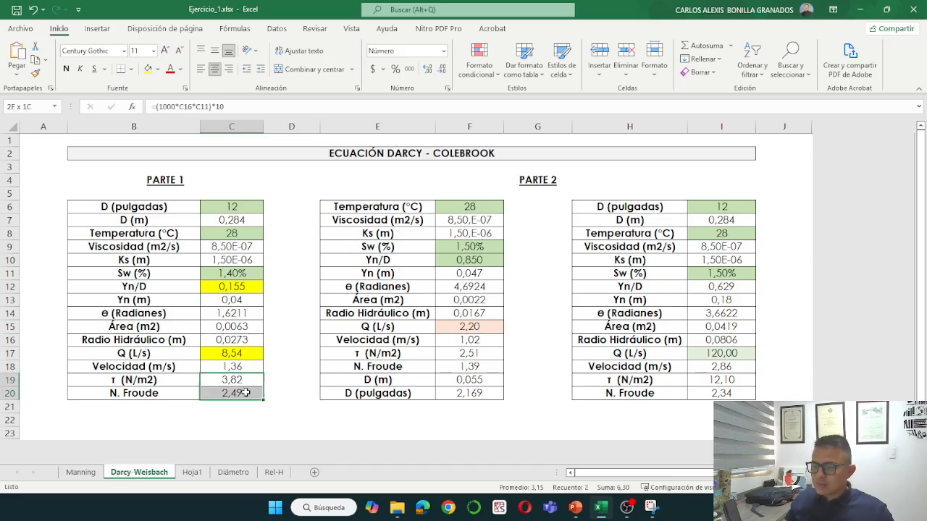
Highlight the τ, N. Froude and Velocidad values of the Parte 1 table with yellow fill.
{"action": "left_click", "coordinate": [148, 69]}
{"action": "left_click", "coordinate": [296, 286]}
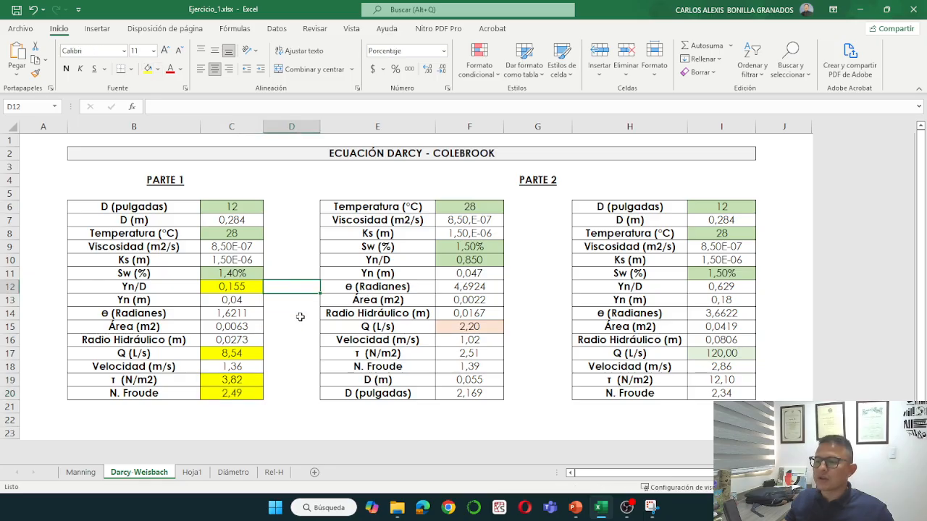
{"action": "left_click", "coordinate": [239, 287]}
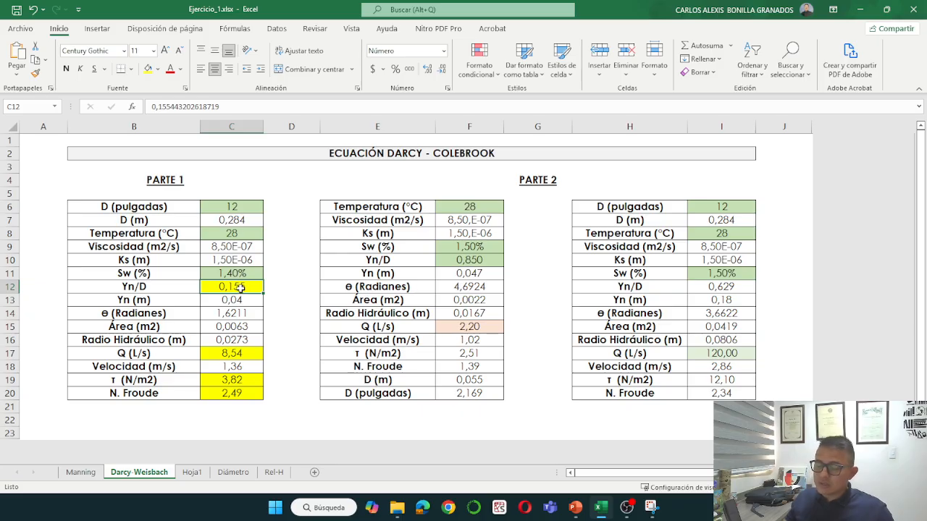
{"action": "left_click", "coordinate": [236, 367]}
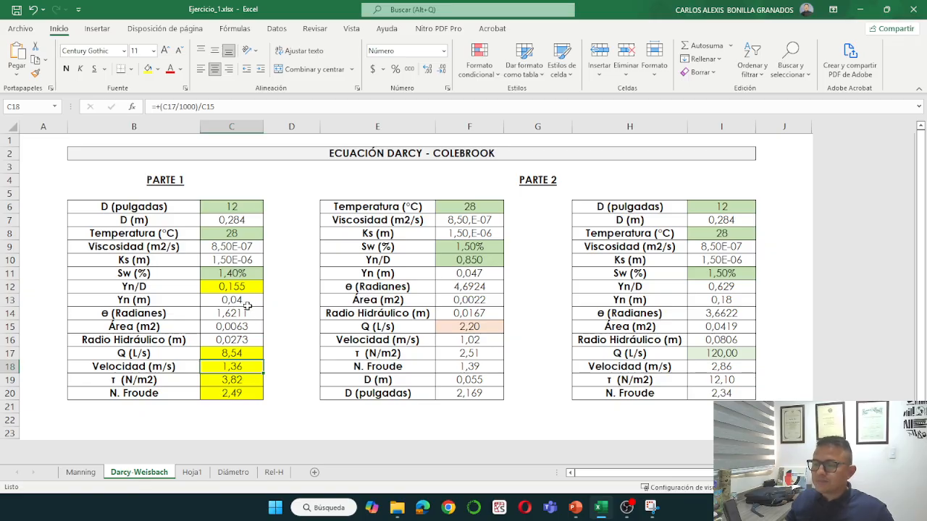
Remove the fill colour from the Parte 1 results in cells C12:C20.
{"action": "left_click_drag", "start_coordinate": [246, 286], "coordinate": [246, 393]}
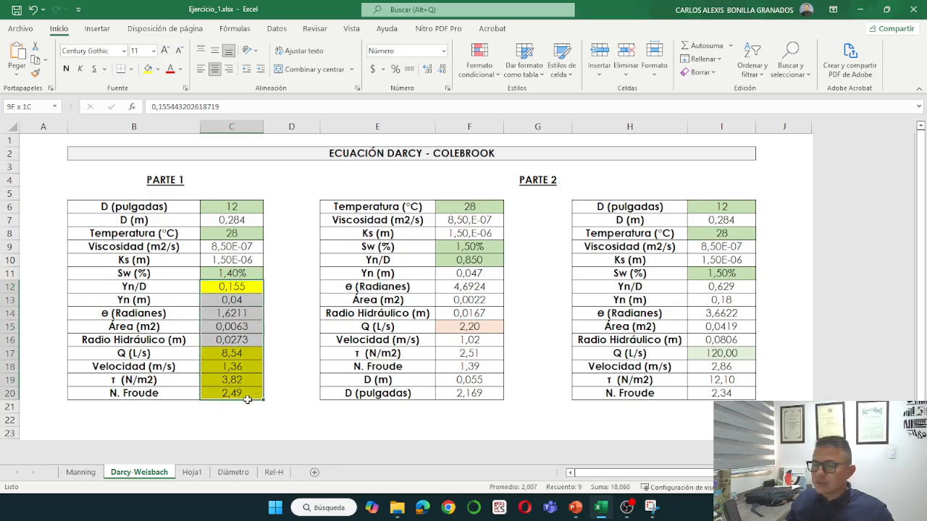
{"action": "left_click", "coordinate": [160, 70]}
{"action": "left_click", "coordinate": [185, 214]}
{"action": "left_click", "coordinate": [286, 373]}
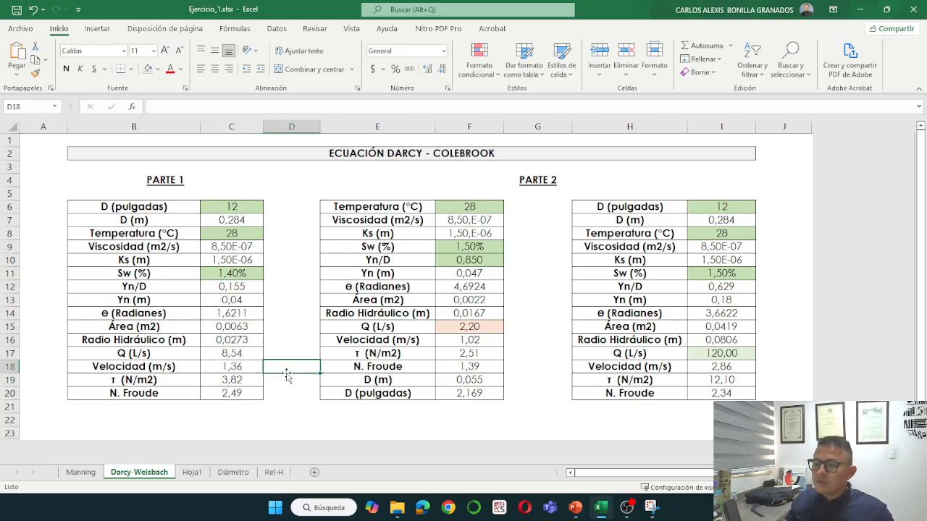
Examine the τ and N. Froude formulas in Parte 1, and select the whole Parte 1 table from title to last row.
{"action": "left_click_drag", "start_coordinate": [158, 379], "coordinate": [250, 384]}
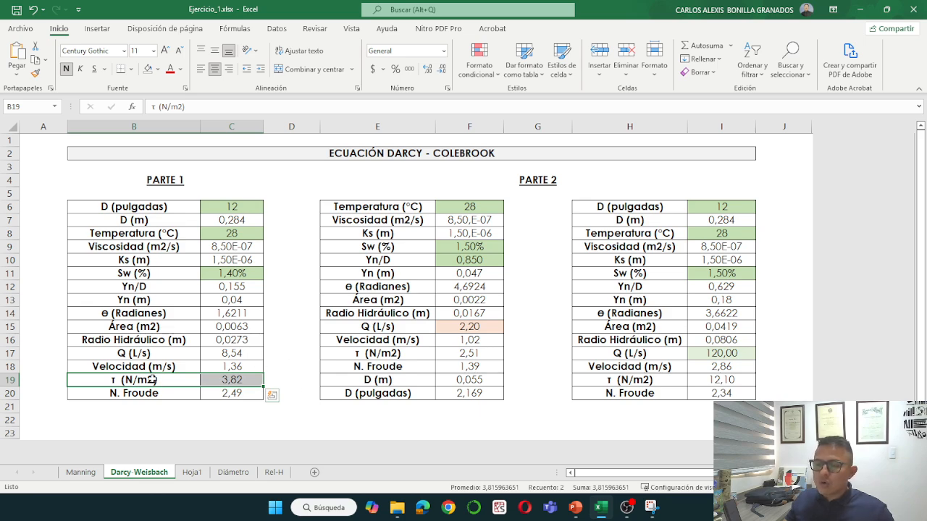
{"action": "left_click", "coordinate": [242, 380]}
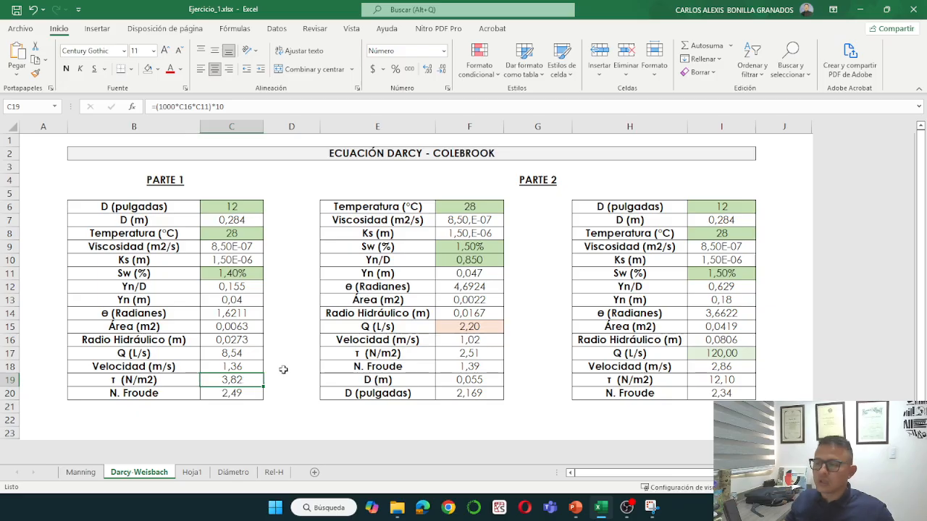
{"action": "left_click", "coordinate": [237, 394]}
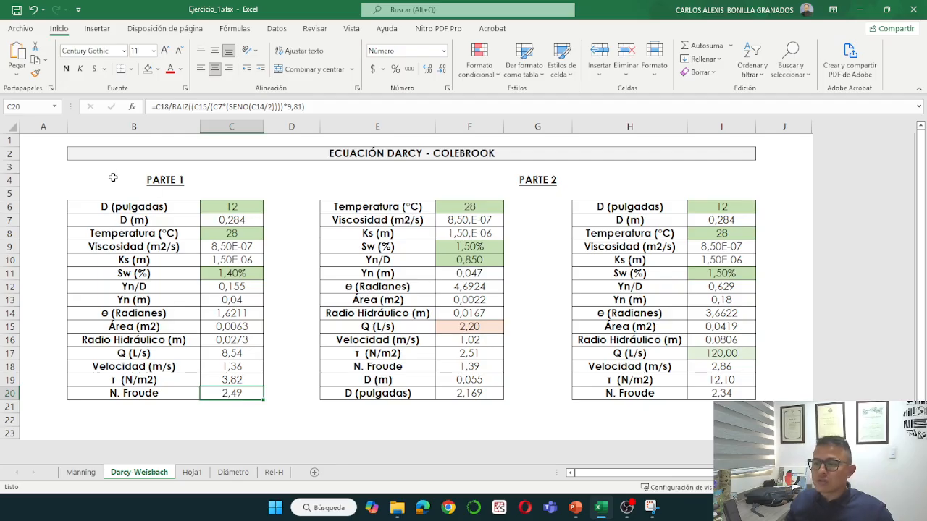
{"action": "left_click_drag", "start_coordinate": [113, 178], "coordinate": [239, 395]}
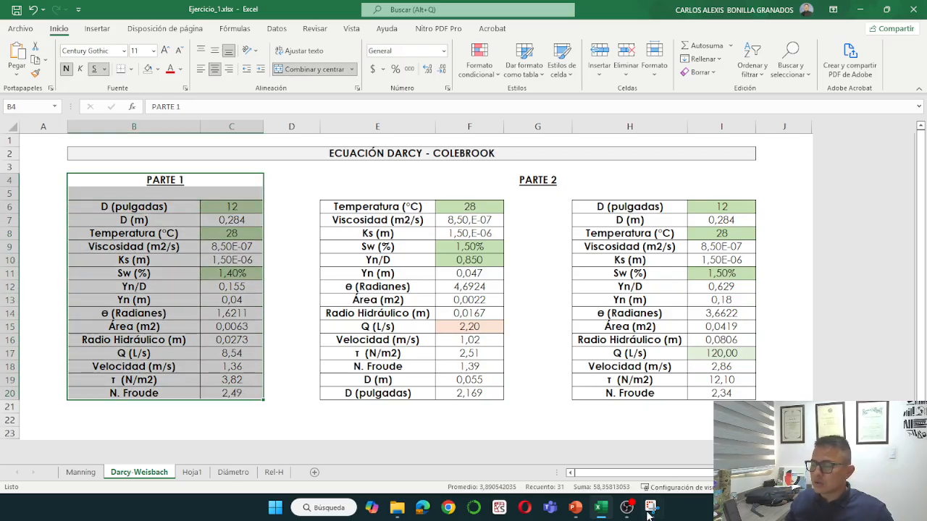
Switch to PowerPoint and open slide 17, Ejercicio 1, to read the questions on velocity, tractive force and Froude number.
{"action": "left_click", "coordinate": [575, 508]}
{"action": "scroll", "coordinate": [43, 362], "scroll_direction": "down", "scroll_amount": 3}
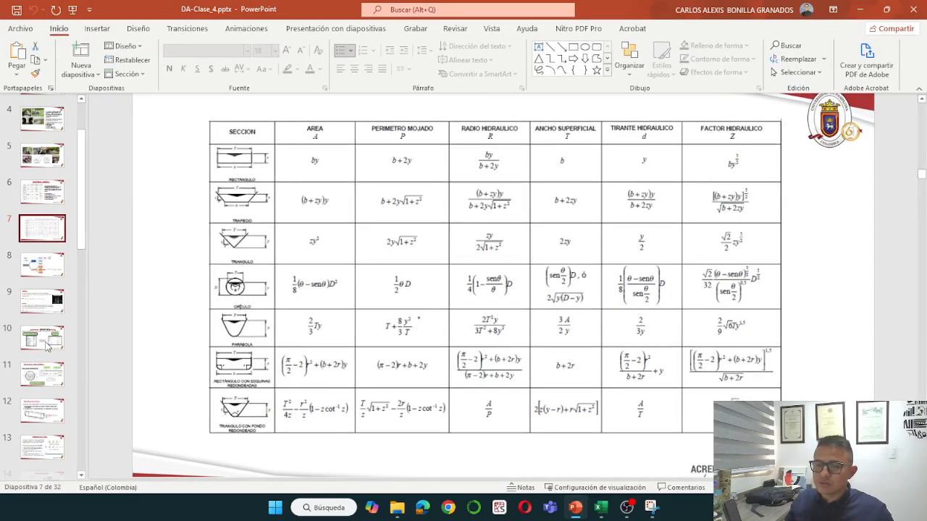
{"action": "scroll", "coordinate": [44, 411], "scroll_direction": "down", "scroll_amount": 2}
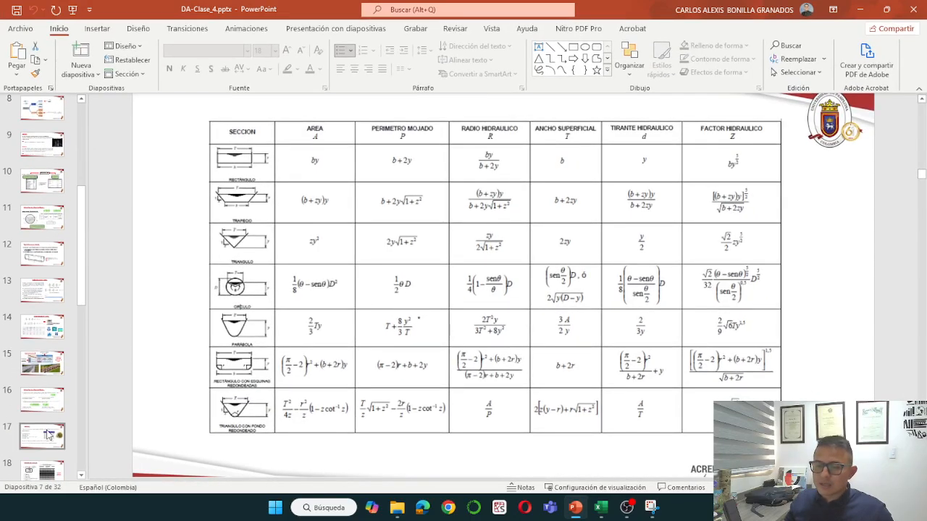
{"action": "left_click", "coordinate": [63, 417]}
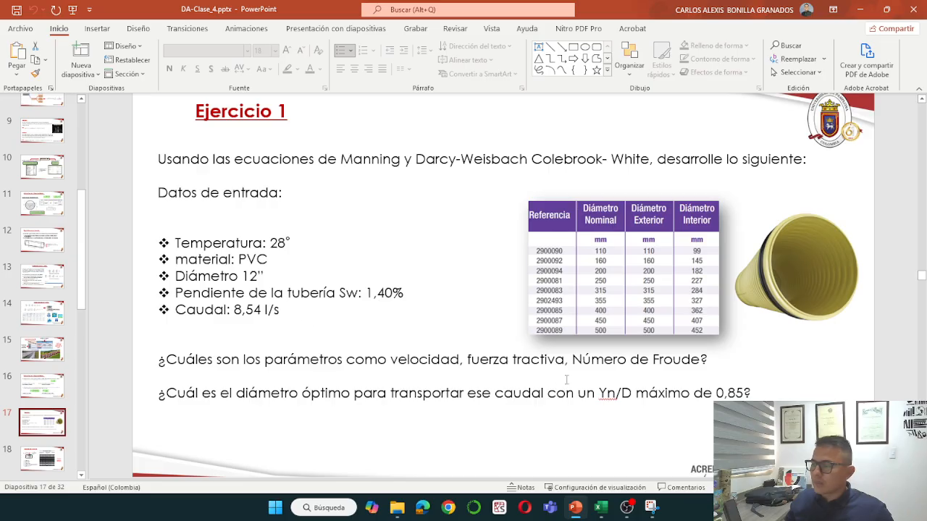
{"action": "left_click", "coordinate": [443, 360]}
{"action": "left_click", "coordinate": [509, 360]}
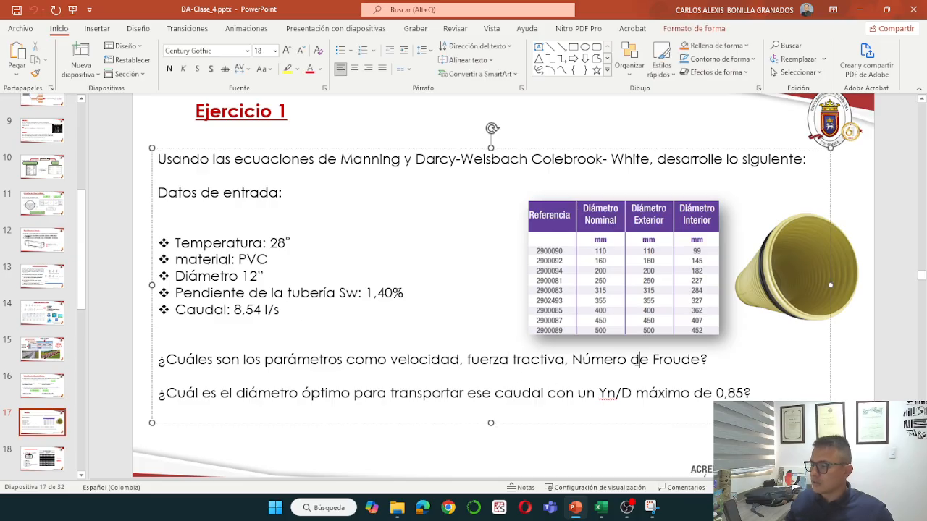
{"action": "left_click", "coordinate": [546, 451]}
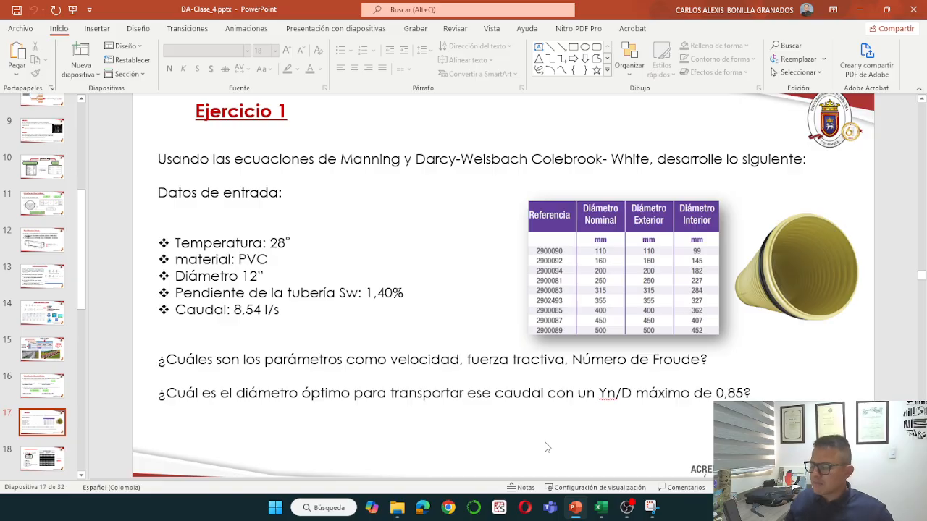
Look at the Excel tables, recheck the slide's question about the optimum diameter in PowerPoint, and return to Excel.
{"action": "mouse_move", "coordinate": [600, 507]}
{"action": "left_click", "coordinate": [594, 457]}
{"action": "left_click", "coordinate": [292, 291]}
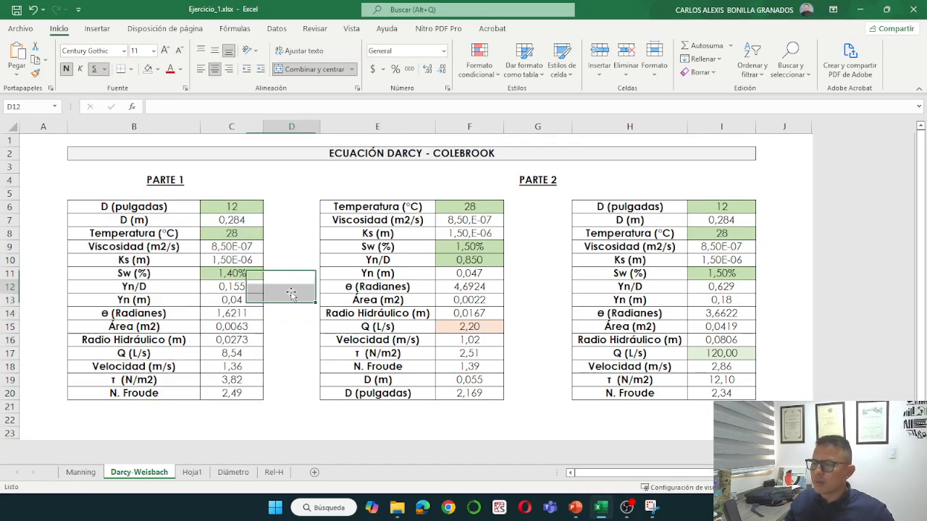
{"action": "left_click", "coordinate": [600, 507]}
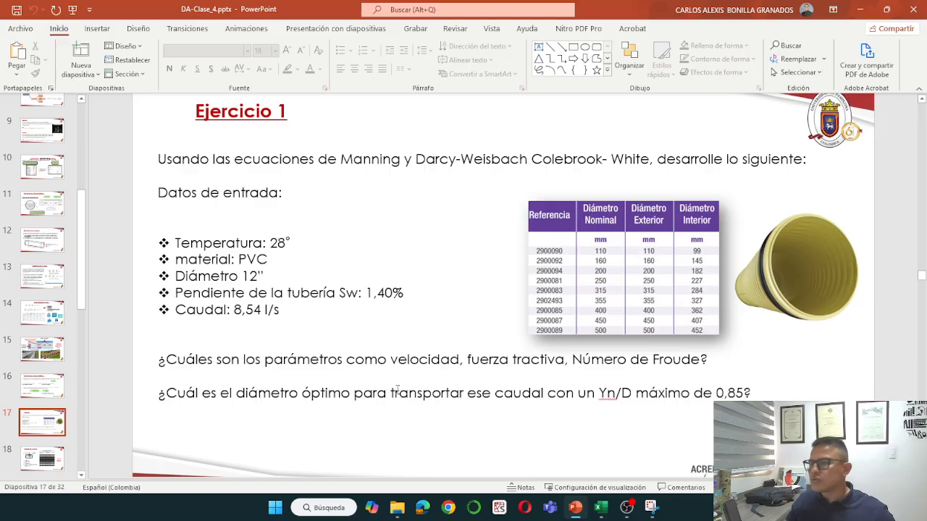
{"action": "left_click", "coordinate": [600, 507]}
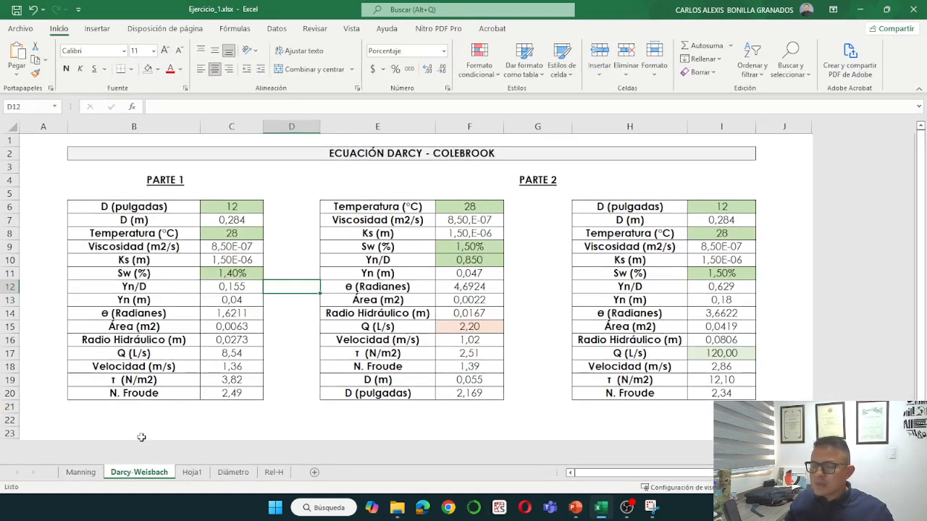
Review the Parte 3 diameter on the Manning sheet against the interior diameter table on the PowerPoint exercise slide.
{"action": "left_click", "coordinate": [80, 472]}
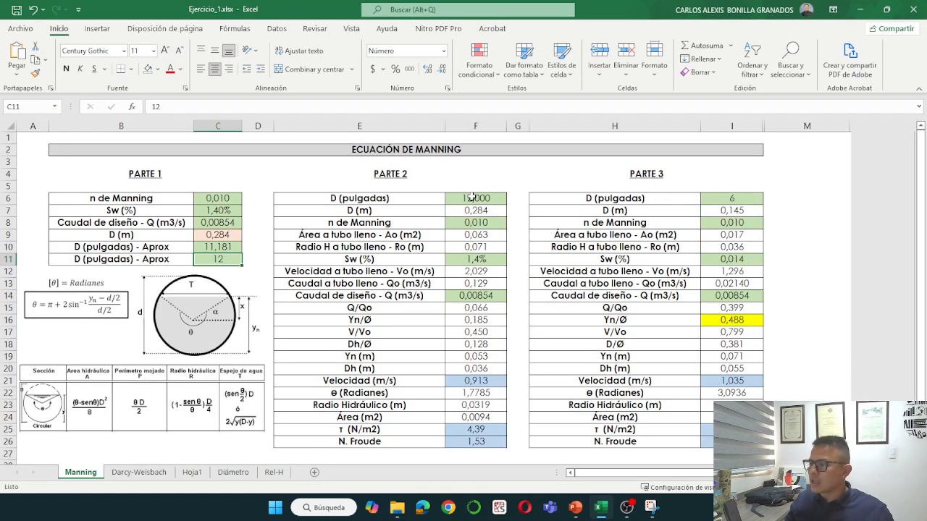
{"action": "left_click", "coordinate": [733, 198]}
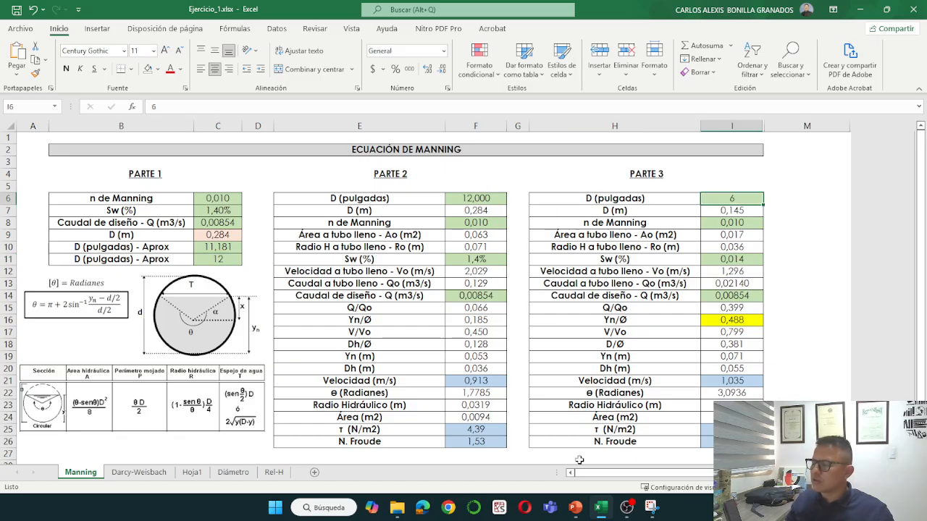
{"action": "left_click", "coordinate": [575, 506]}
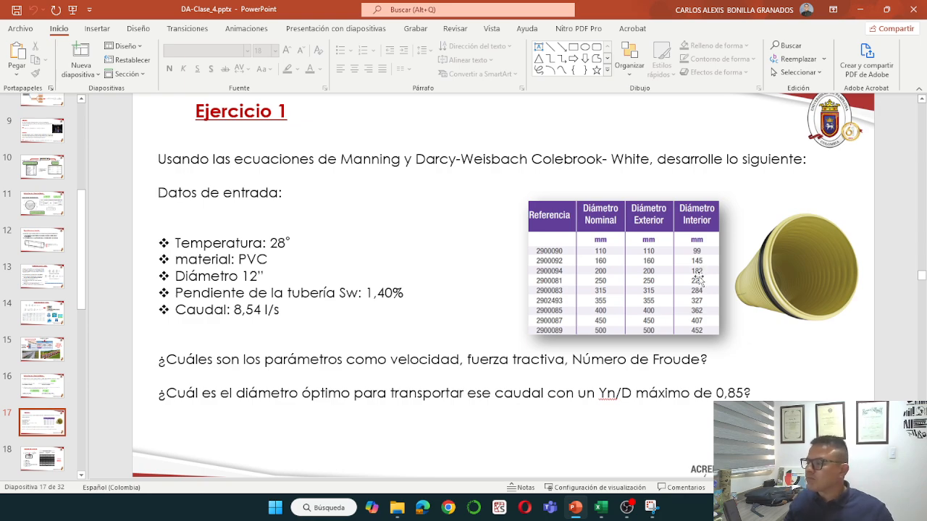
{"action": "left_click", "coordinate": [600, 507]}
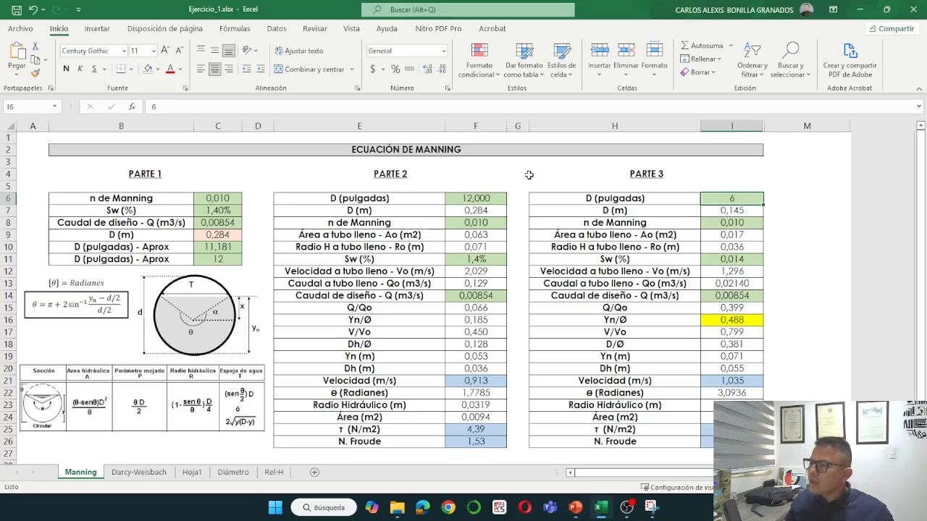
{"action": "left_click", "coordinate": [527, 175]}
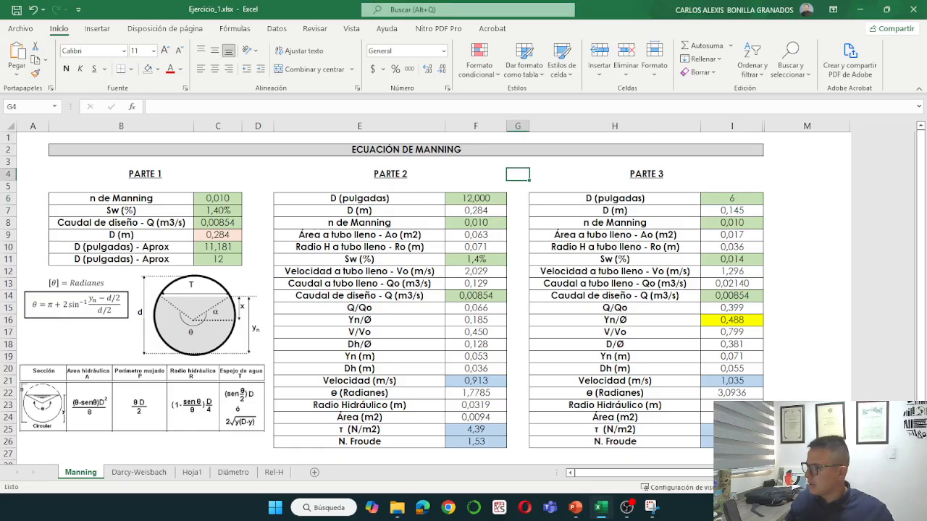
{"action": "left_click", "coordinate": [796, 307]}
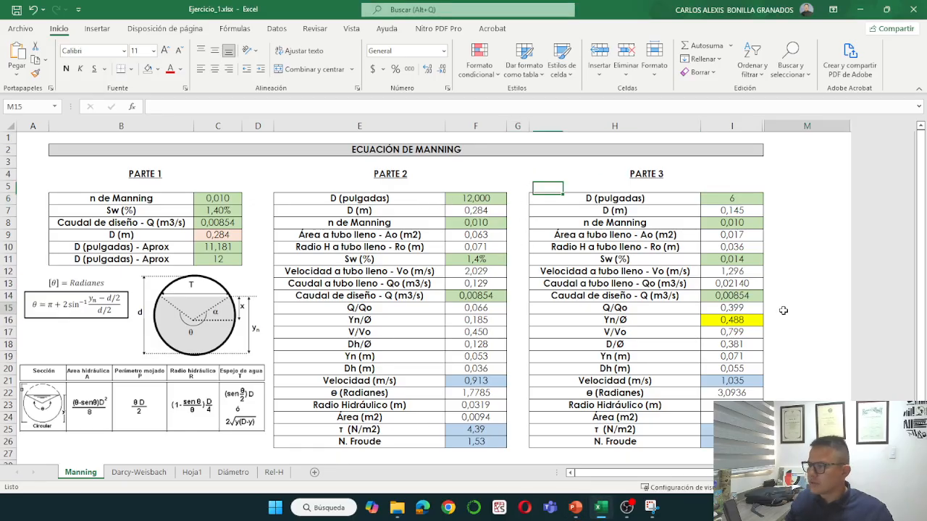
On the Darcy-Weisbach sheet, check Temperatura and Viscosidad in the first Parte 2 table, and set its Sw (%) to 1,4%.
{"action": "left_click", "coordinate": [143, 473]}
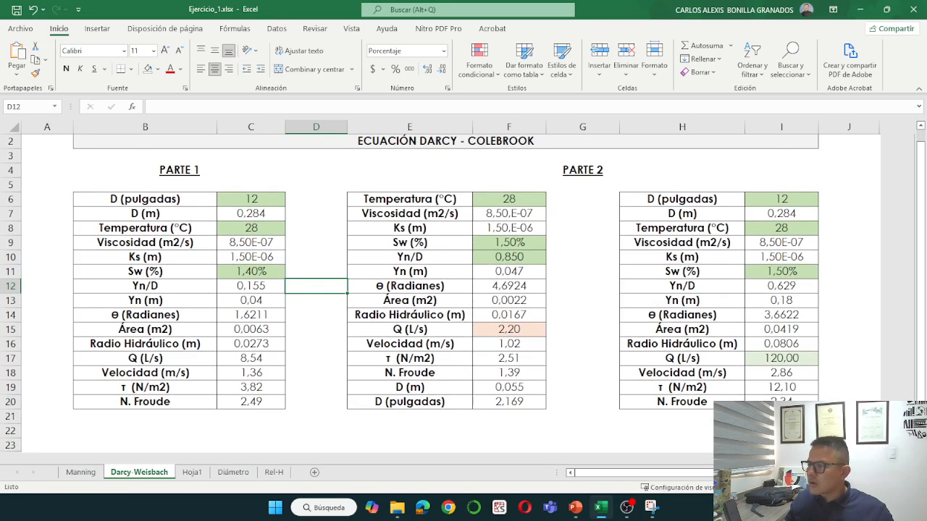
{"action": "scroll", "coordinate": [470, 282], "scroll_direction": "up", "scroll_amount": 1}
{"action": "left_click", "coordinate": [590, 268]}
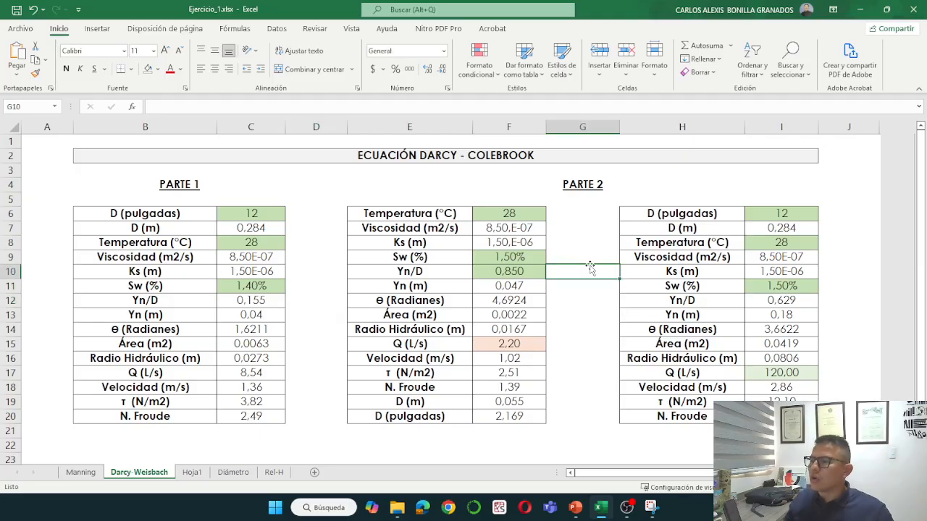
{"action": "left_click", "coordinate": [500, 213]}
{"action": "left_click", "coordinate": [501, 225]}
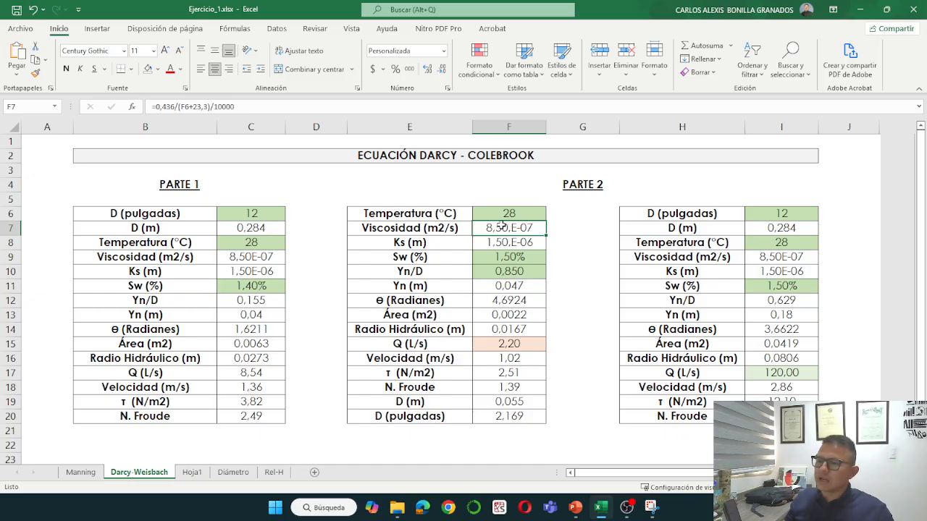
{"action": "left_click", "coordinate": [497, 258]}
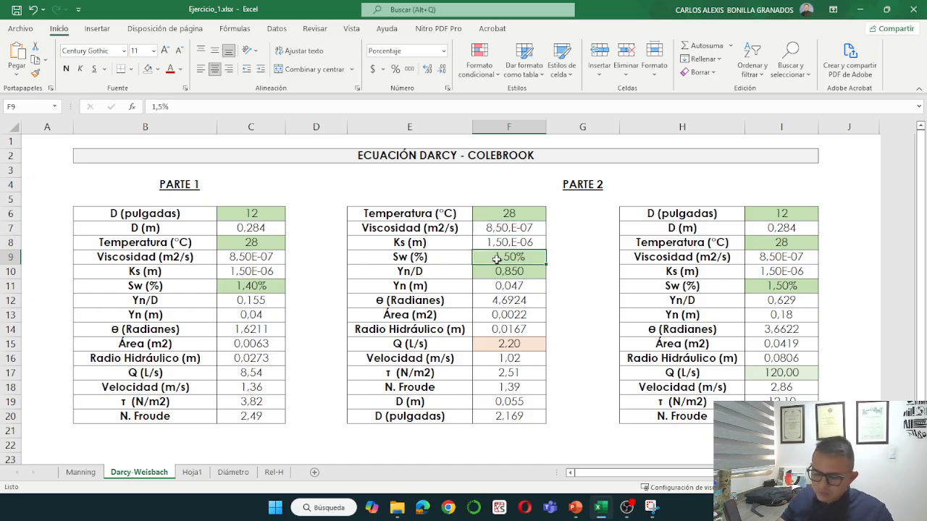
{"action": "type", "text": "1,4"}
{"action": "key", "text": "Return"}
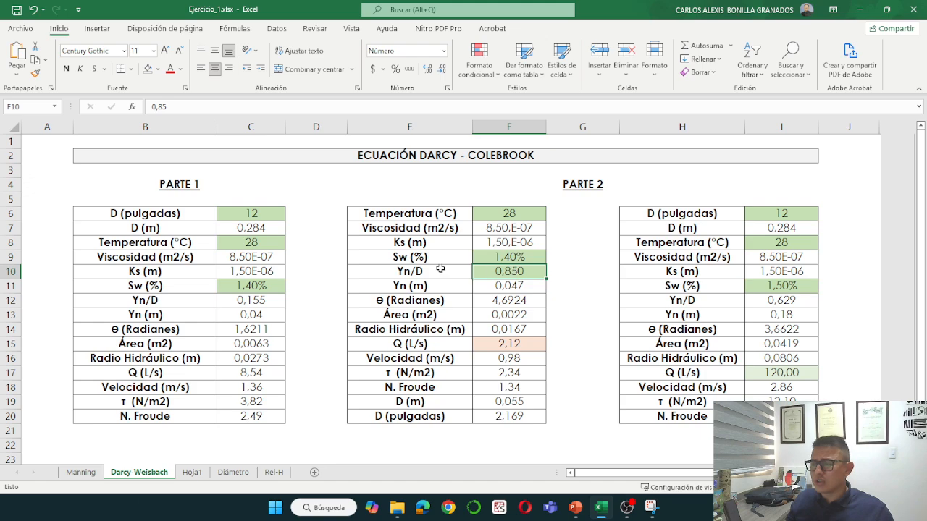
{"action": "left_click", "coordinate": [572, 279]}
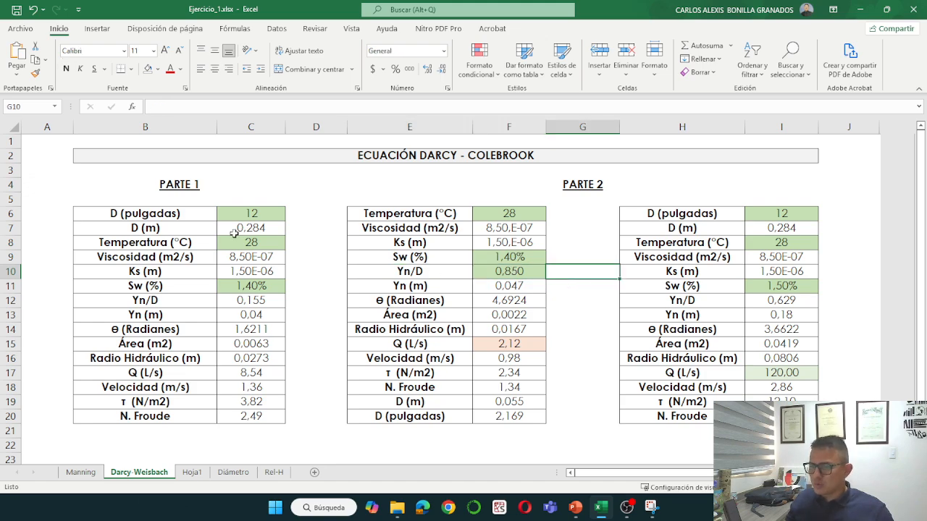
Inspect the Yn (m) formula in cell F11 and the Yn/D and D (m) cells it references, without changing them.
{"action": "left_click", "coordinate": [513, 268]}
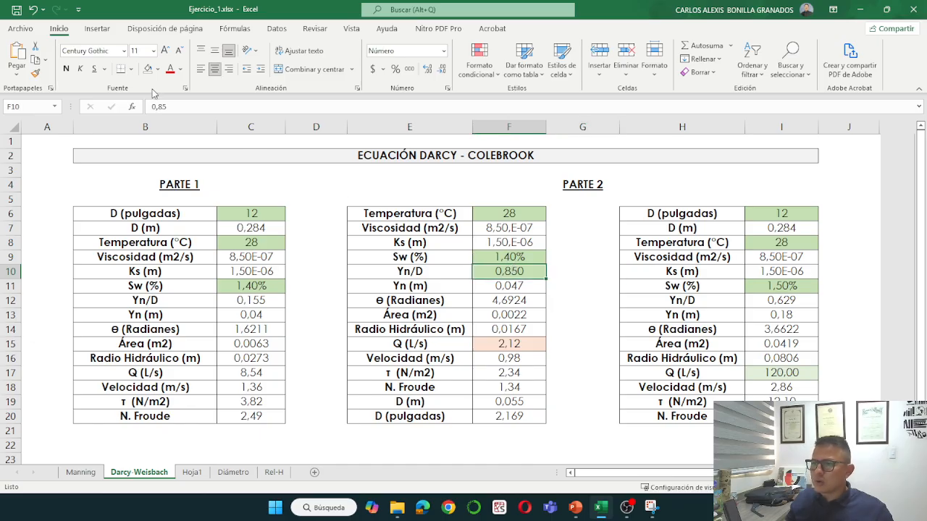
{"action": "left_click", "coordinate": [510, 285]}
{"action": "left_click", "coordinate": [216, 106]}
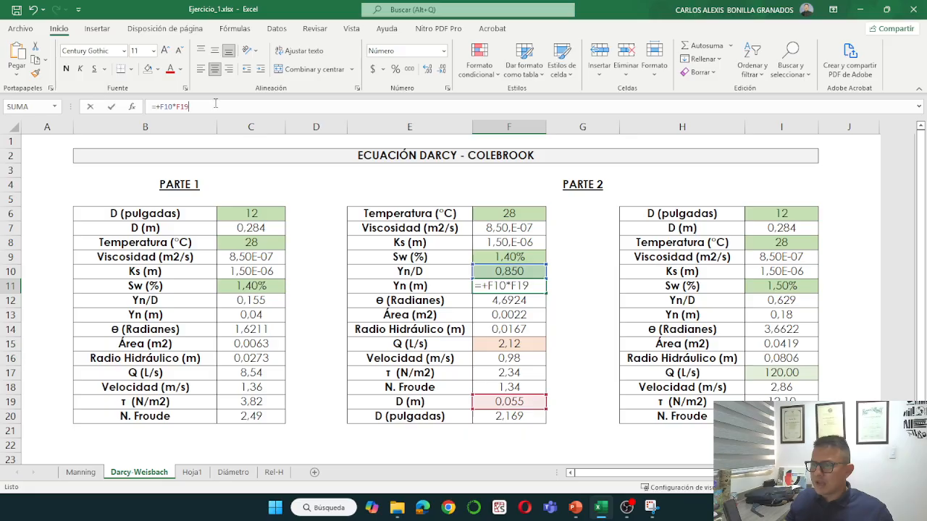
{"action": "key", "text": "Escape"}
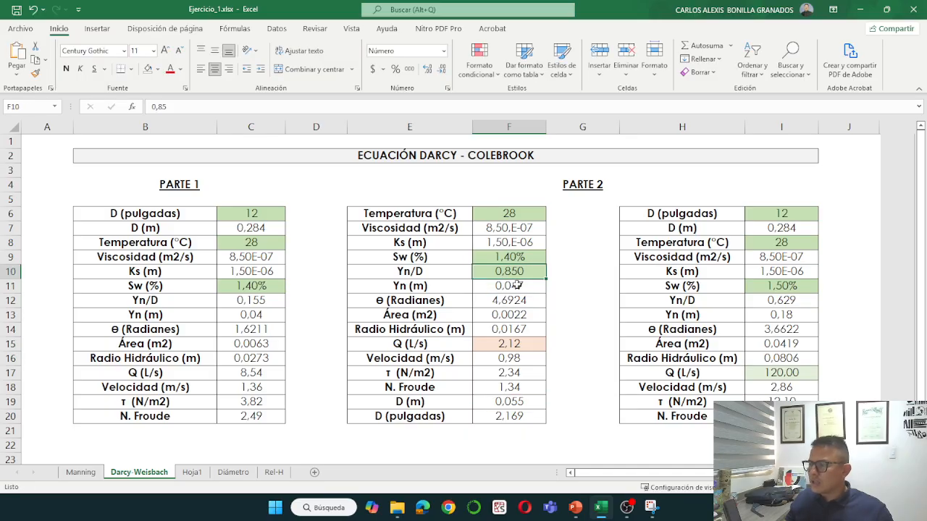
{"action": "left_click", "coordinate": [244, 106]}
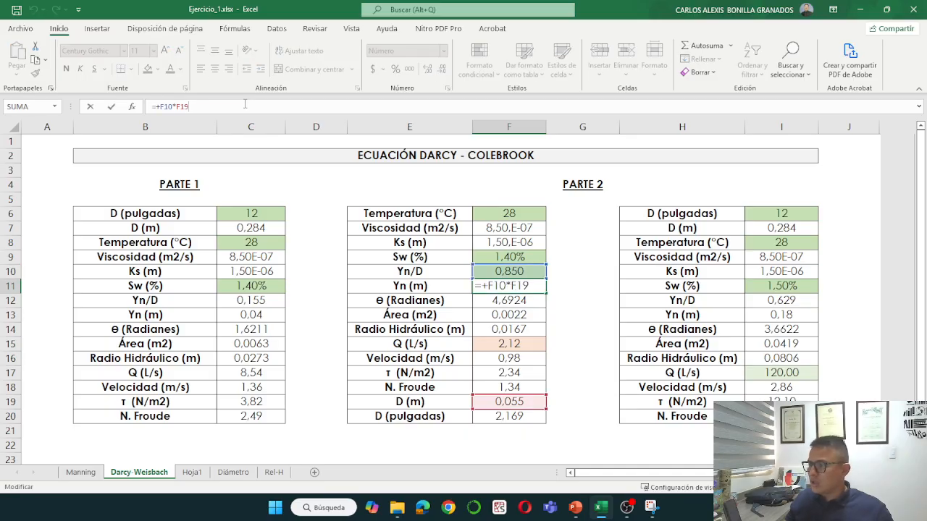
{"action": "key", "text": "Escape"}
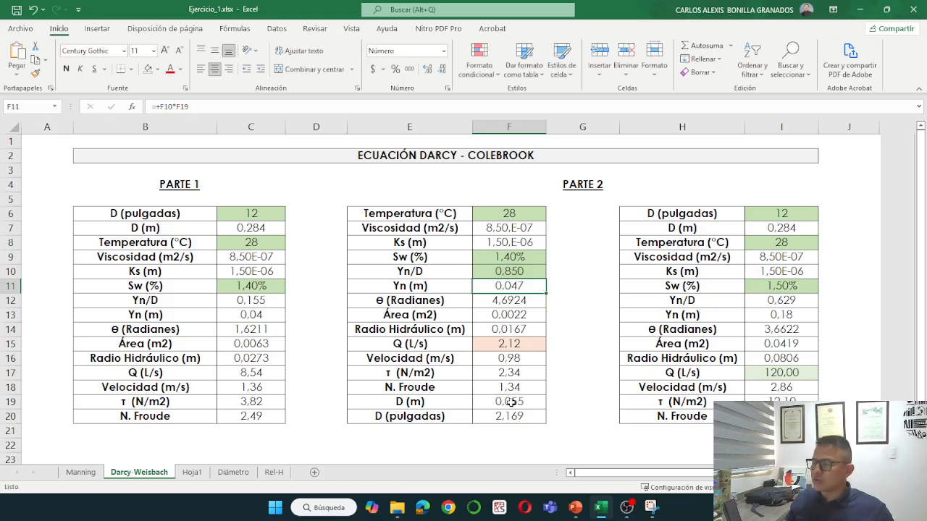
{"action": "left_click", "coordinate": [509, 402]}
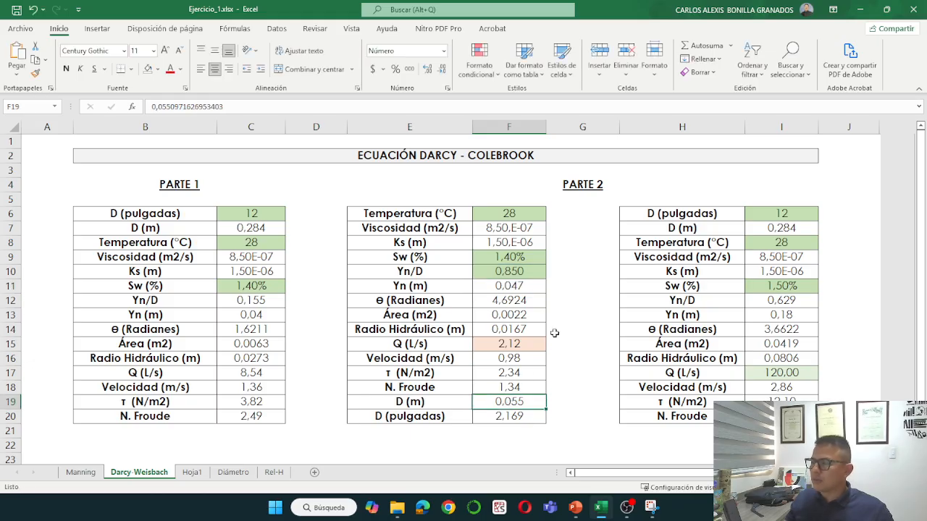
Check the Yn/D input in F10 and the Yn (m) formula in F11 of the first Parte 2 table.
{"action": "left_click", "coordinate": [509, 271]}
{"action": "key", "text": "F2"}
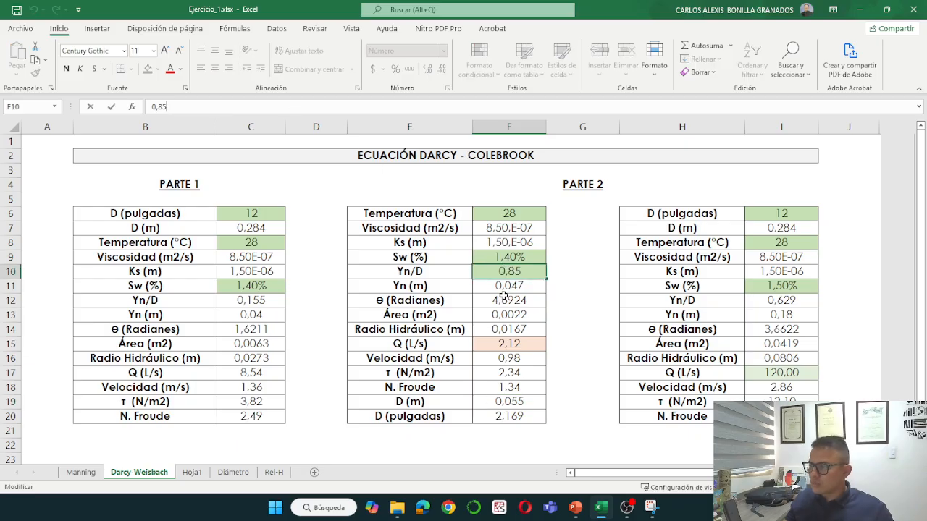
{"action": "key", "text": "Return"}
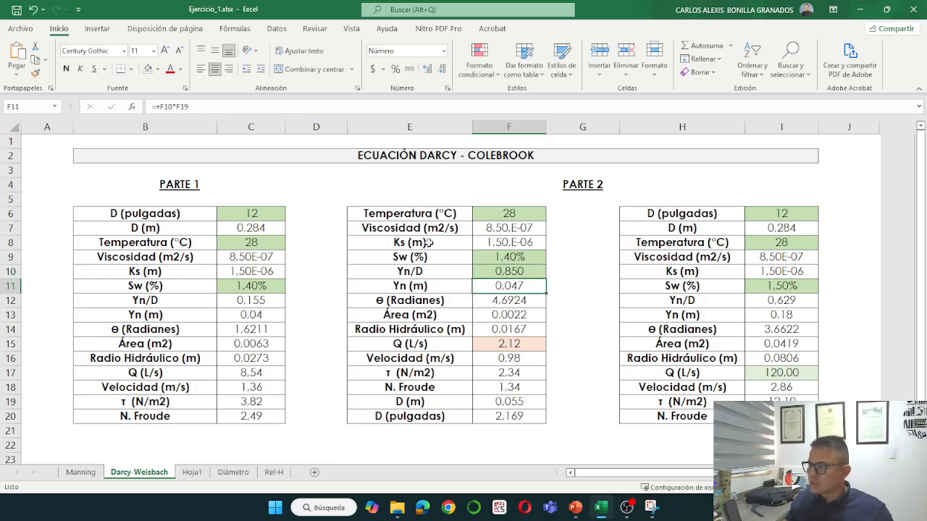
{"action": "left_click", "coordinate": [214, 107]}
{"action": "key", "text": "ctrl+Return"}
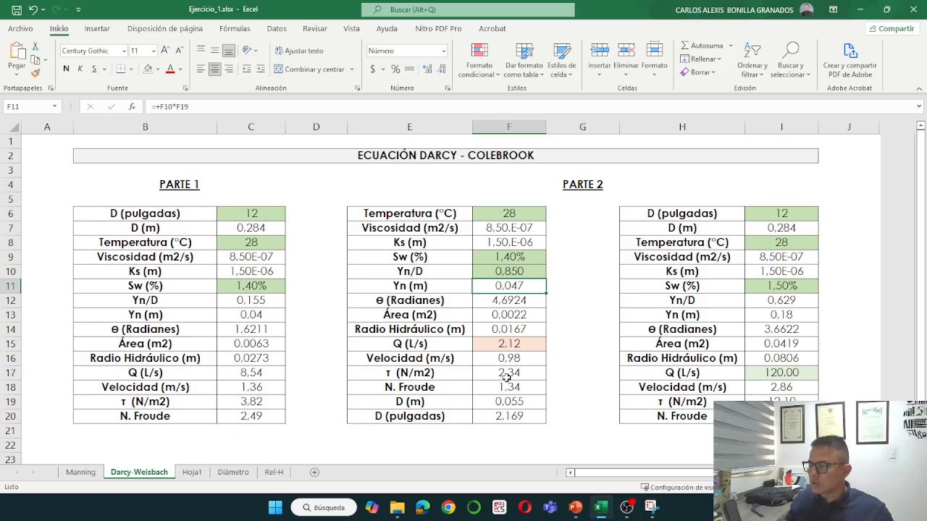
Inspect the ϴ (Radianes) formula in F12 and its reference to Yn/D, leaving it unchanged.
{"action": "left_click", "coordinate": [503, 302]}
{"action": "left_click", "coordinate": [254, 102]}
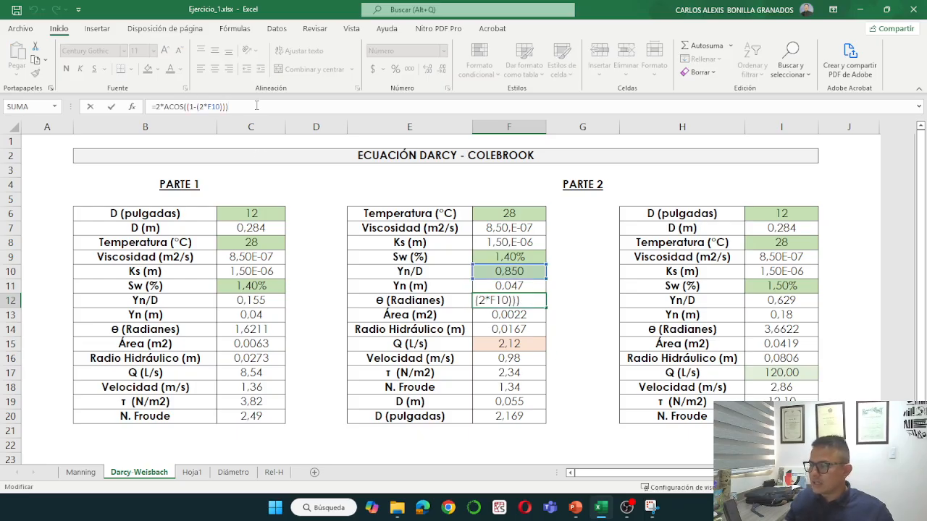
{"action": "key", "text": "ctrl+Return"}
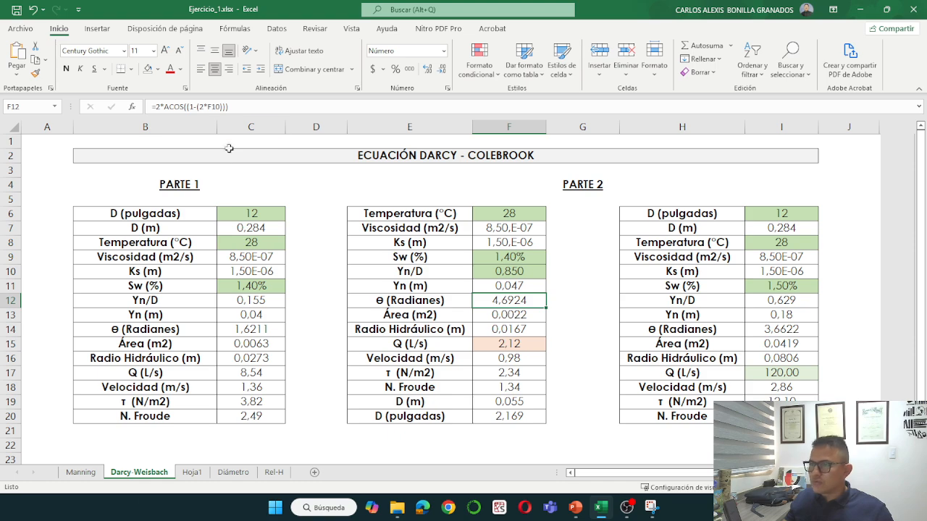
{"action": "left_click", "coordinate": [242, 106]}
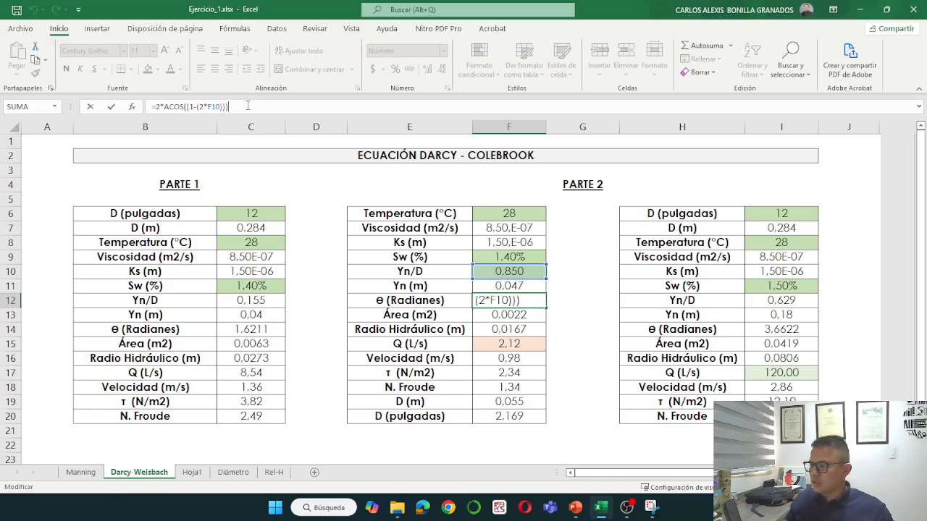
{"action": "key", "text": "ctrl+Return"}
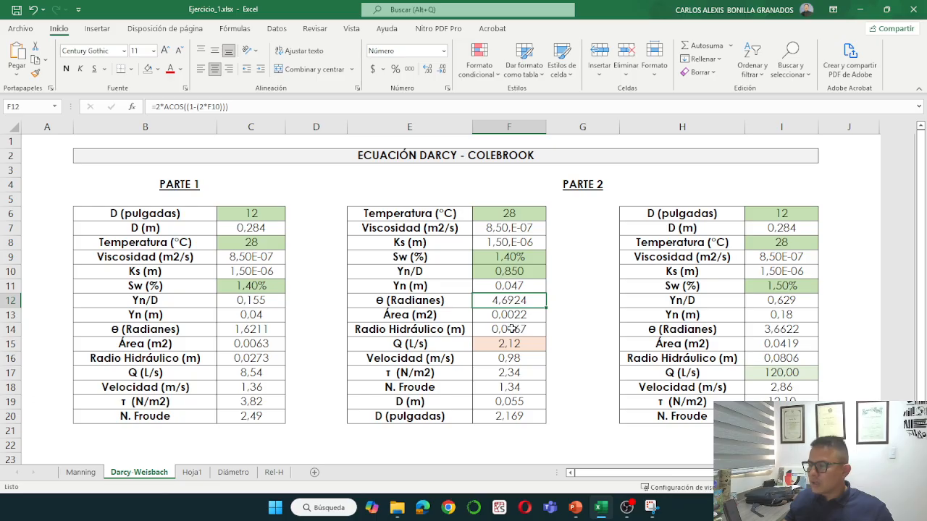
Inspect the Área (m2) formula in F13 with its referenced cells, and look at the Q (L/s) formula.
{"action": "left_click", "coordinate": [513, 317]}
{"action": "left_click", "coordinate": [280, 107]}
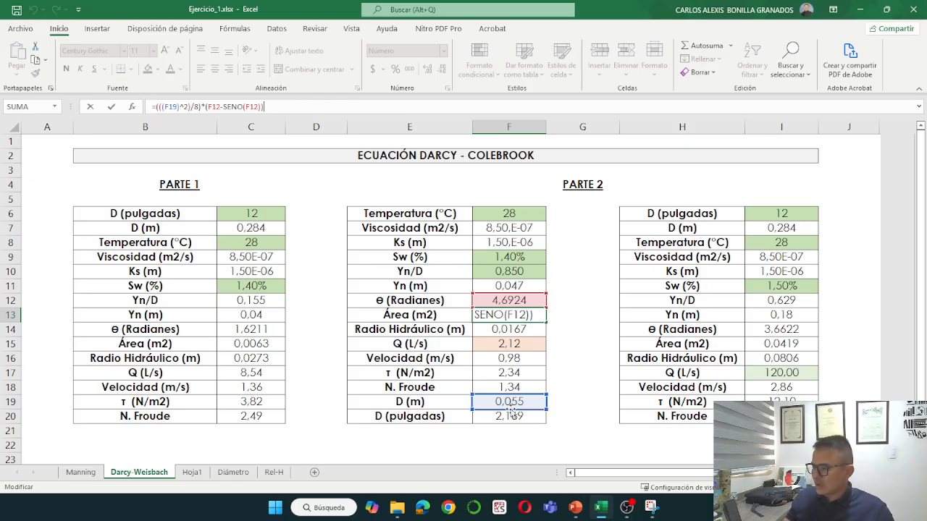
{"action": "key", "text": "Return"}
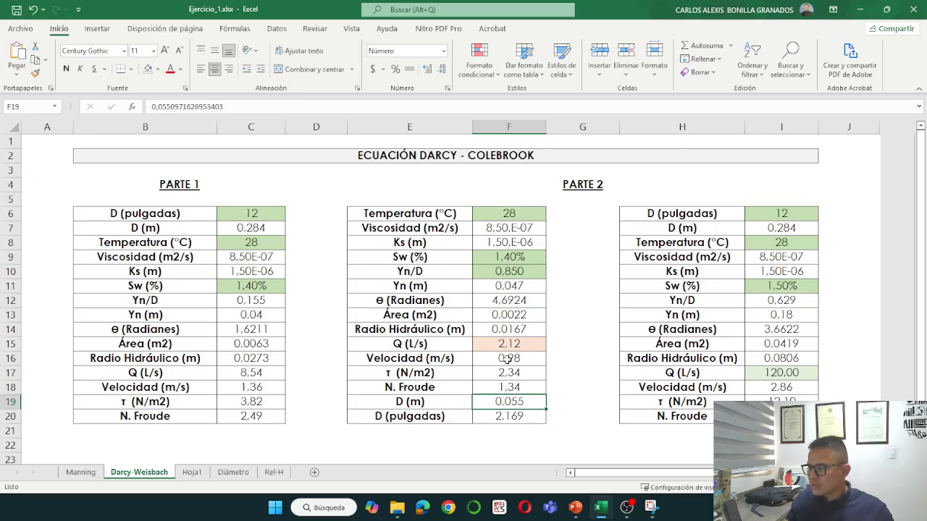
{"action": "left_click", "coordinate": [508, 344]}
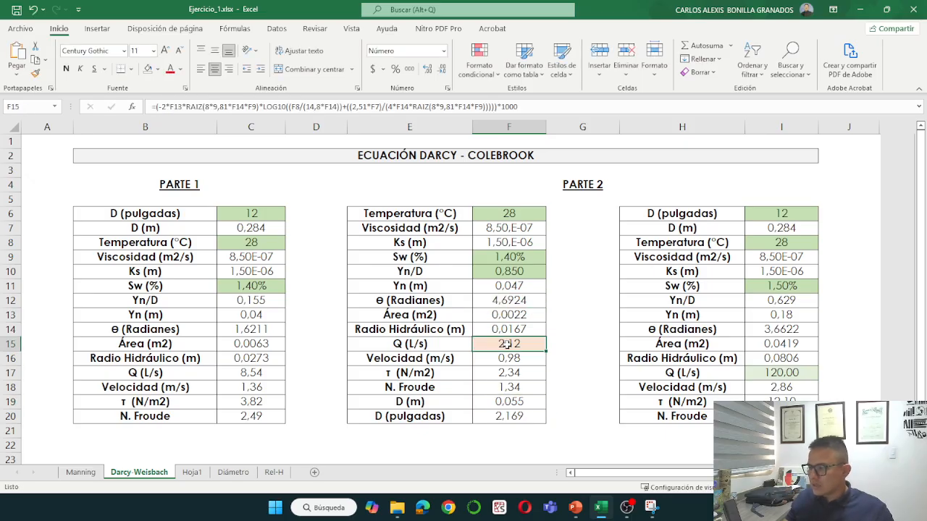
Clear the D (m) value in F19 to see how dependent cells react, and undo the deletion.
{"action": "left_click", "coordinate": [510, 403]}
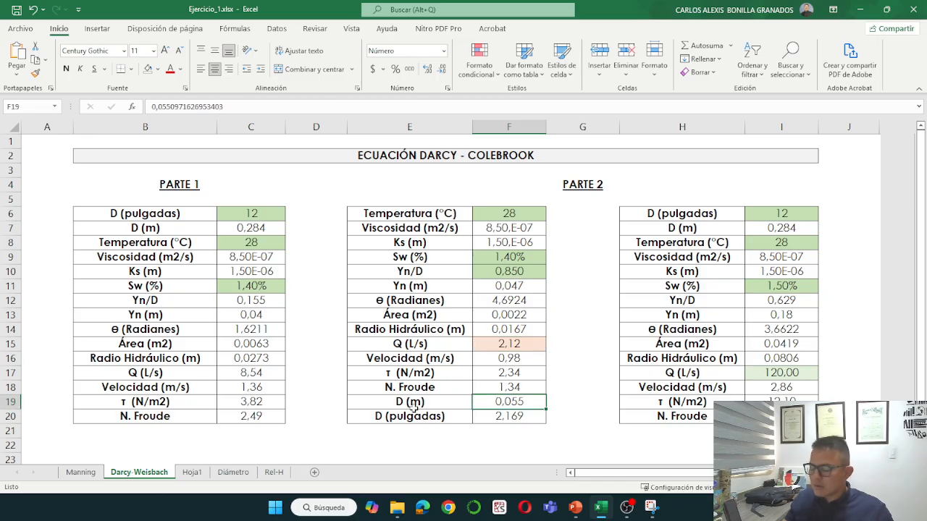
{"action": "key", "text": "Delete"}
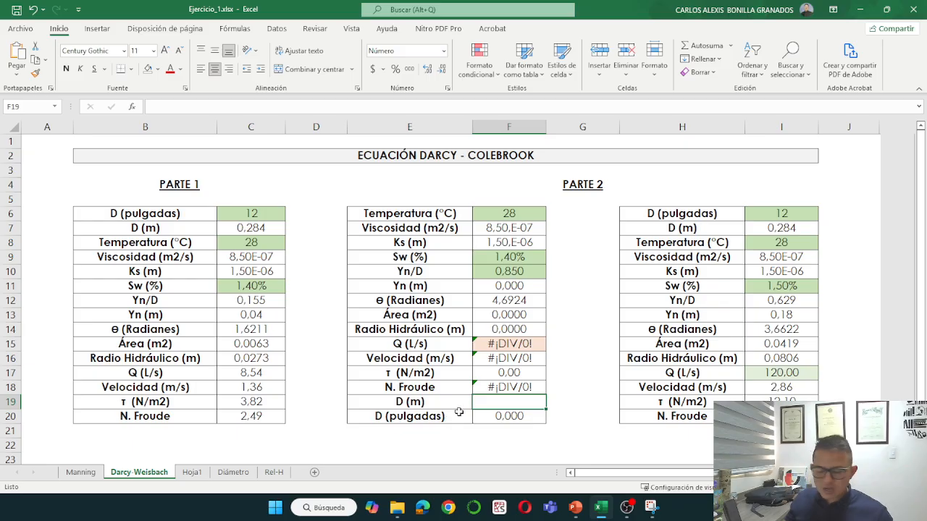
{"action": "key", "text": "ctrl+z"}
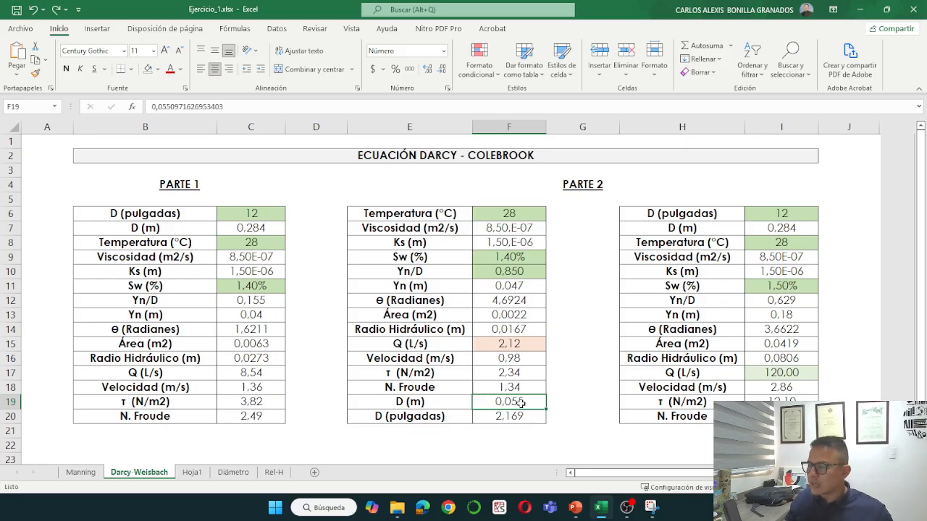
Review the D (pulgadas), ϴ, Área and Radio Hidráulico formulas against the D (m) cell in the first Parte 2 table.
{"action": "left_click", "coordinate": [505, 419]}
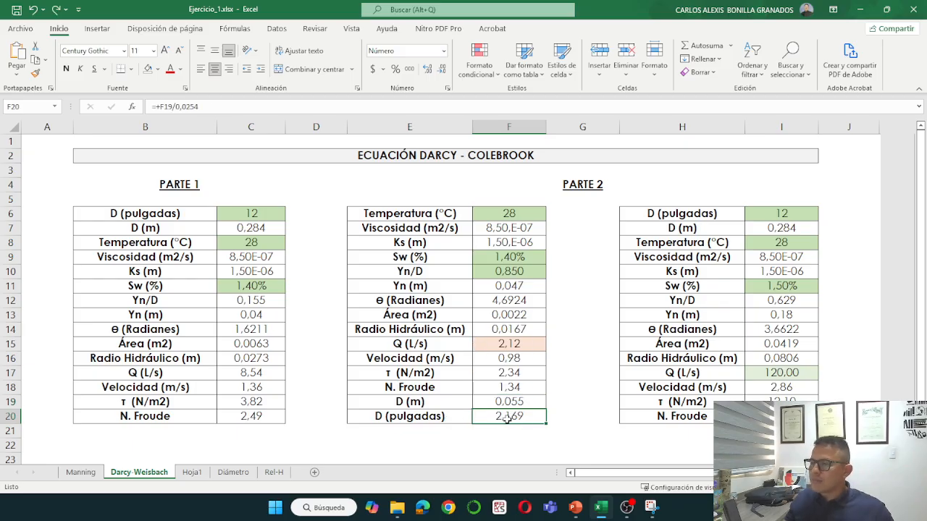
{"action": "left_click", "coordinate": [509, 300]}
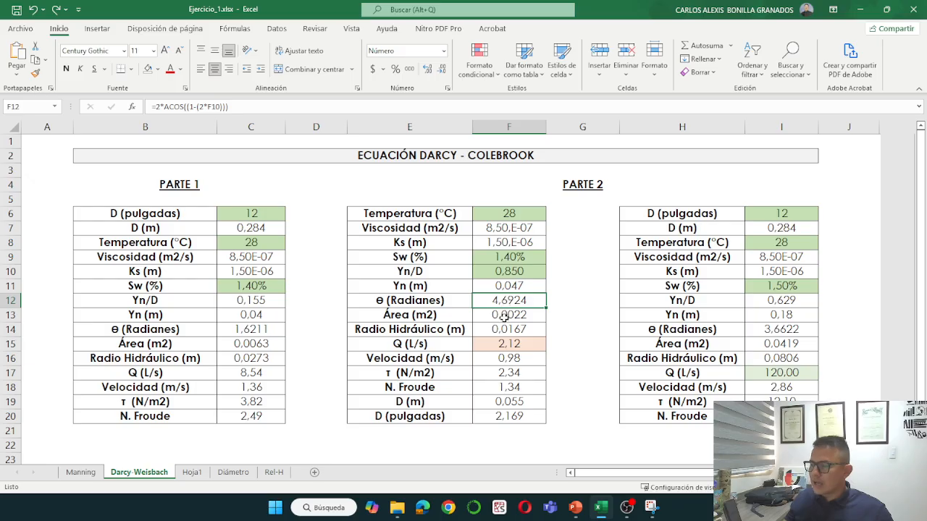
{"action": "left_click", "coordinate": [509, 315]}
{"action": "left_click", "coordinate": [505, 329]}
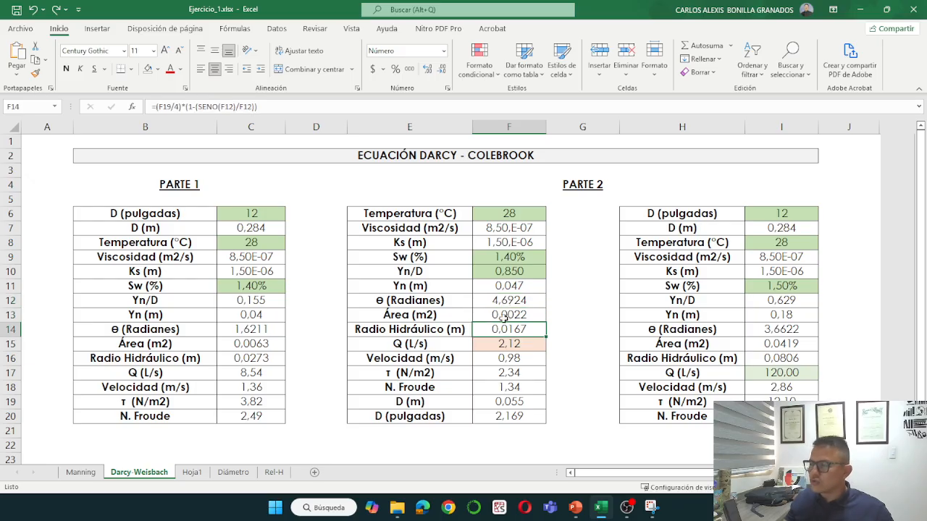
{"action": "left_click", "coordinate": [505, 404]}
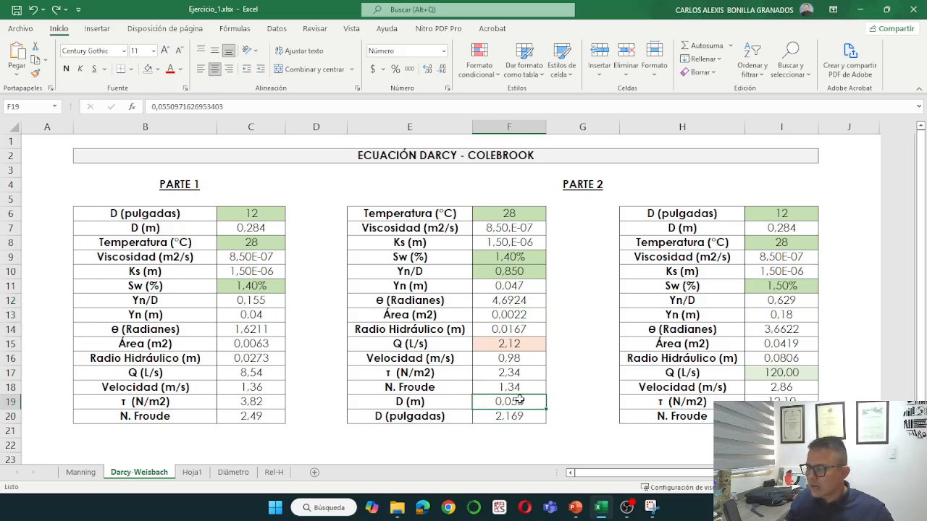
Examine the full Colebrook Q (L/s) formula in F15 and the cells it references, without changing it.
{"action": "left_click", "coordinate": [504, 362]}
{"action": "left_click", "coordinate": [500, 349]}
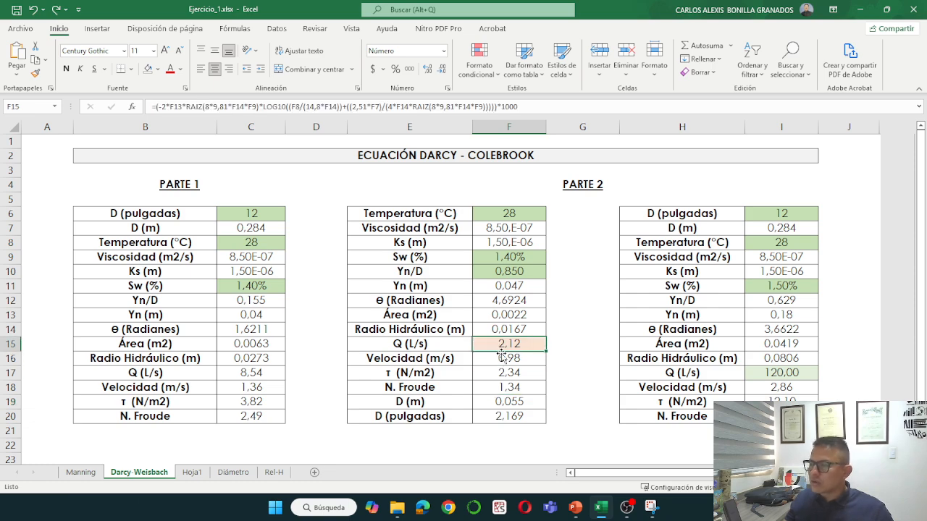
{"action": "left_click_drag", "start_coordinate": [532, 106], "coordinate": [147, 106]}
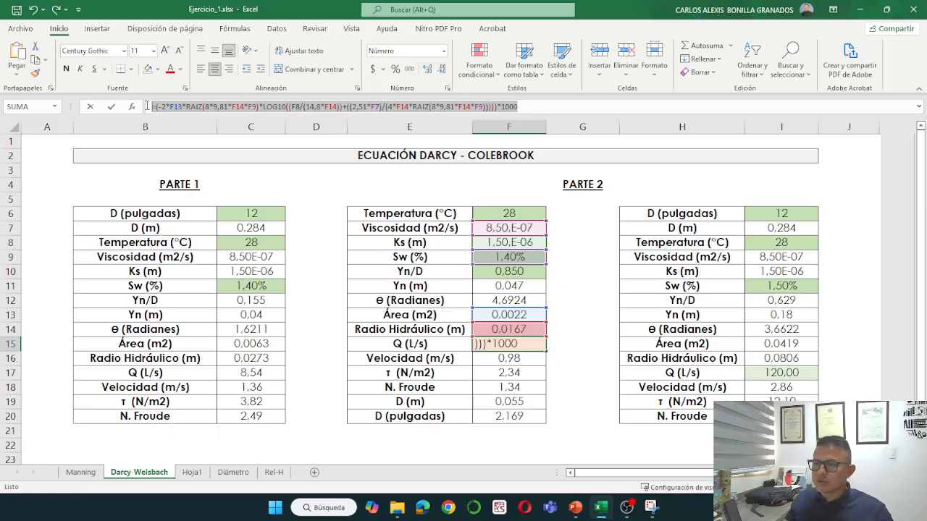
{"action": "key", "text": "Escape"}
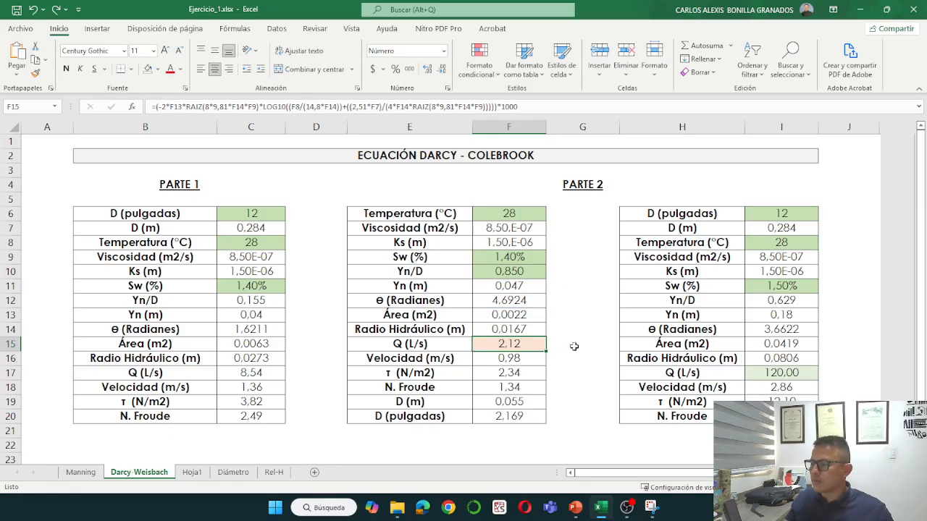
Review the Velocidad, τ and N. Froude formulas and the range from Yn/D to N. Froude in the first Parte 2 table.
{"action": "left_click", "coordinate": [505, 359]}
{"action": "left_click", "coordinate": [505, 373]}
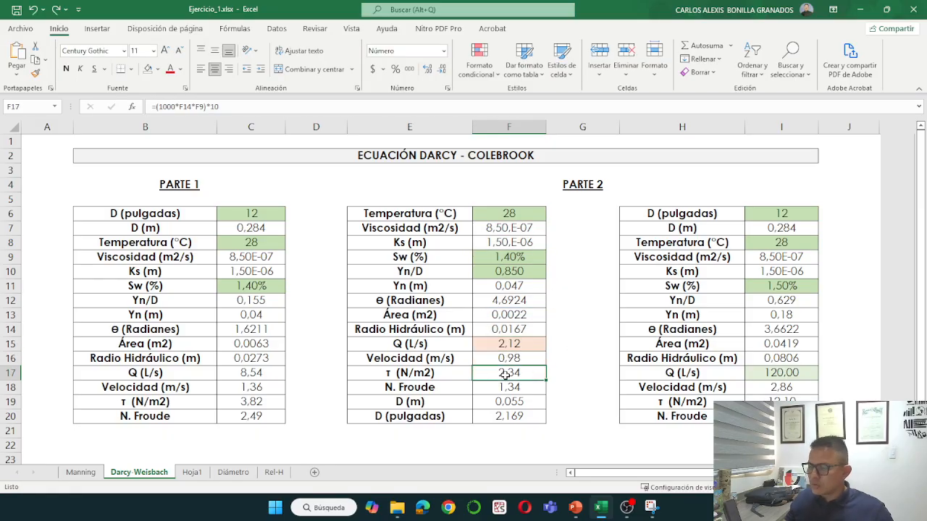
{"action": "left_click", "coordinate": [501, 388]}
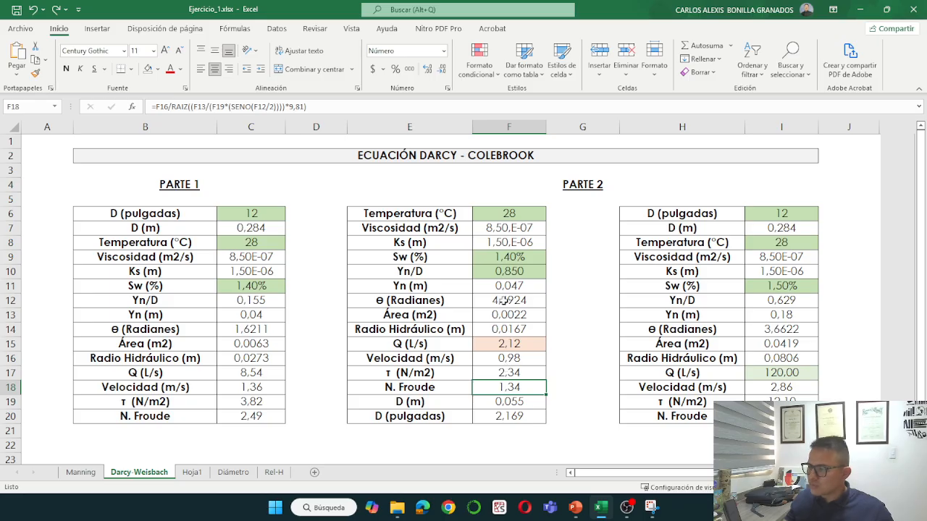
{"action": "left_click_drag", "start_coordinate": [509, 273], "coordinate": [507, 388]}
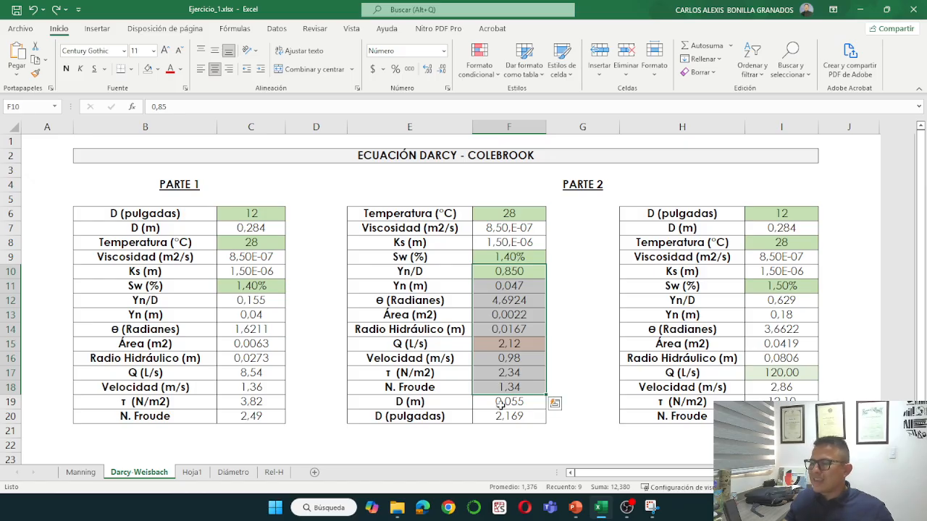
Inspect the D (pulgadas) formula in F20 that converts D (m) to inches, leaving it unchanged.
{"action": "left_click", "coordinate": [499, 404]}
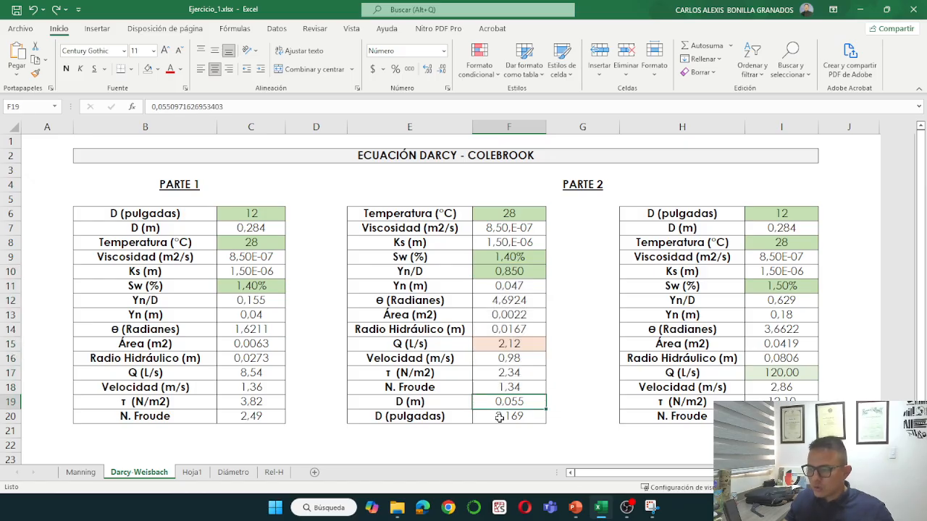
{"action": "left_click", "coordinate": [499, 418]}
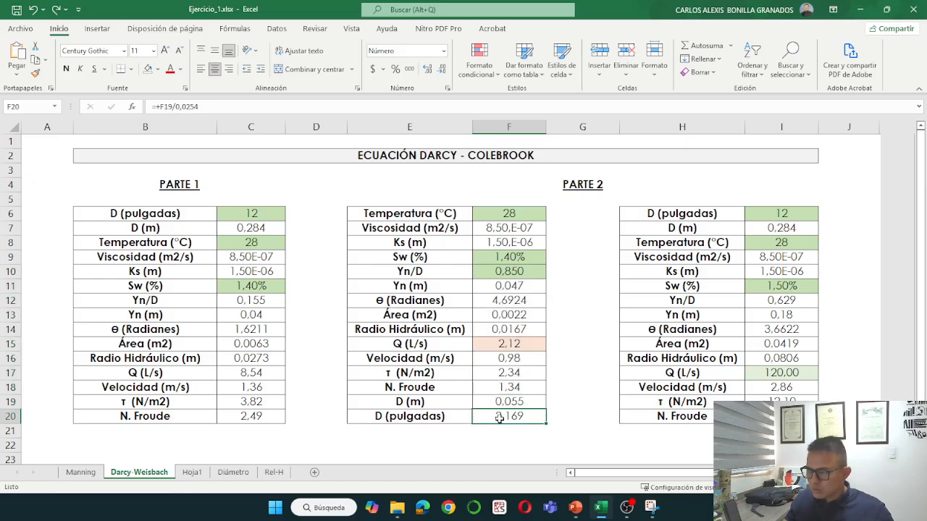
{"action": "left_click", "coordinate": [204, 106]}
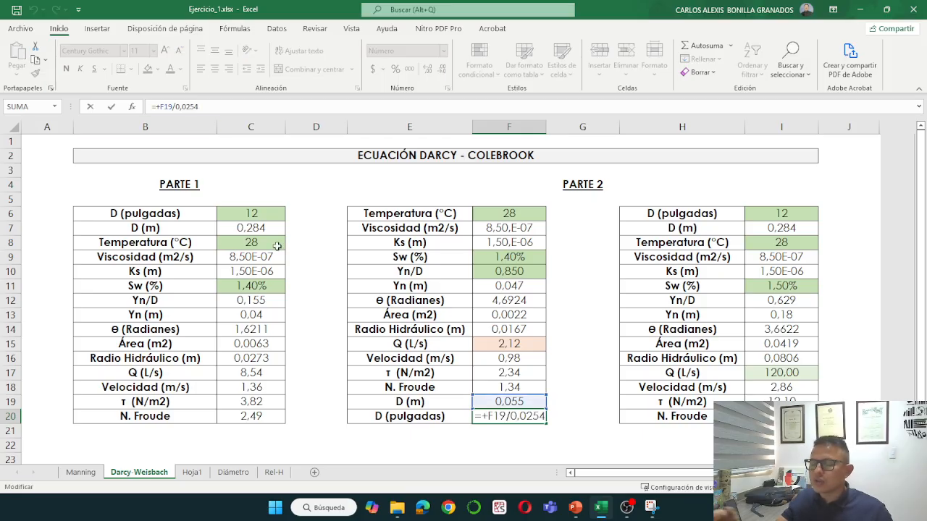
{"action": "key", "text": "Escape"}
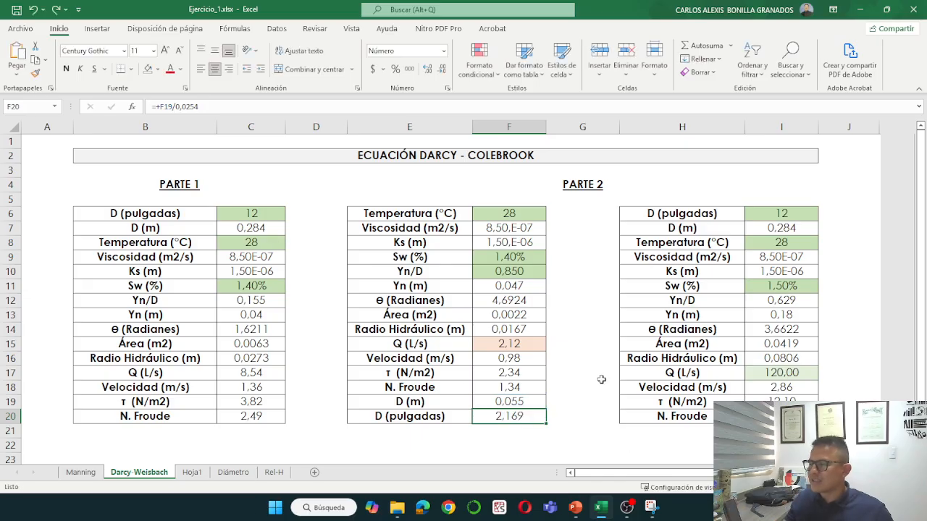
{"action": "left_click", "coordinate": [598, 377]}
Set D (m) in F19 of the first Parte 2 table to 0,284.
{"action": "left_click", "coordinate": [517, 400]}
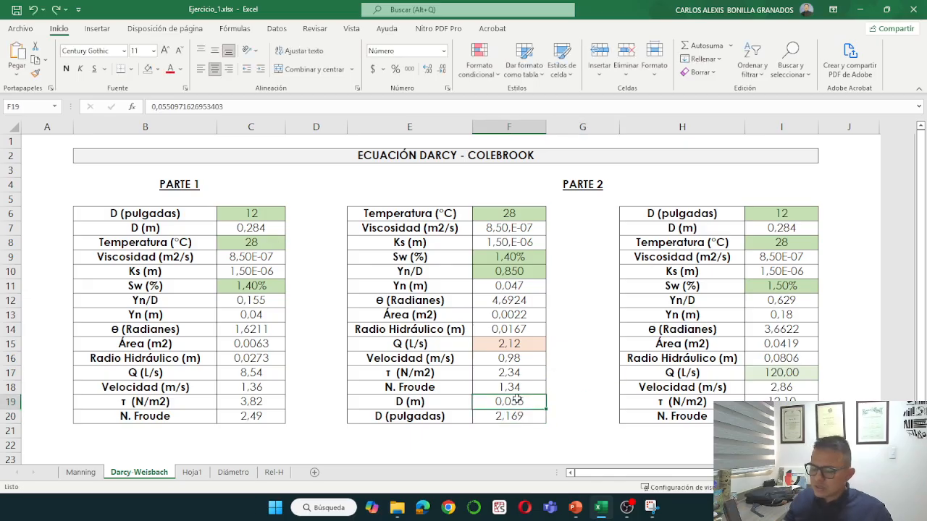
{"action": "key", "text": "Delete"}
{"action": "key", "text": "ctrl+z"}
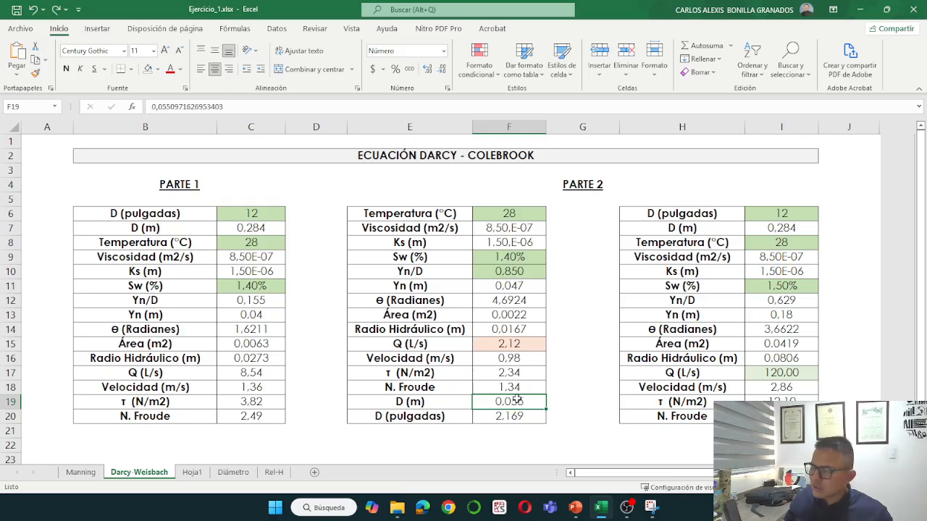
{"action": "type", "text": "0,284"}
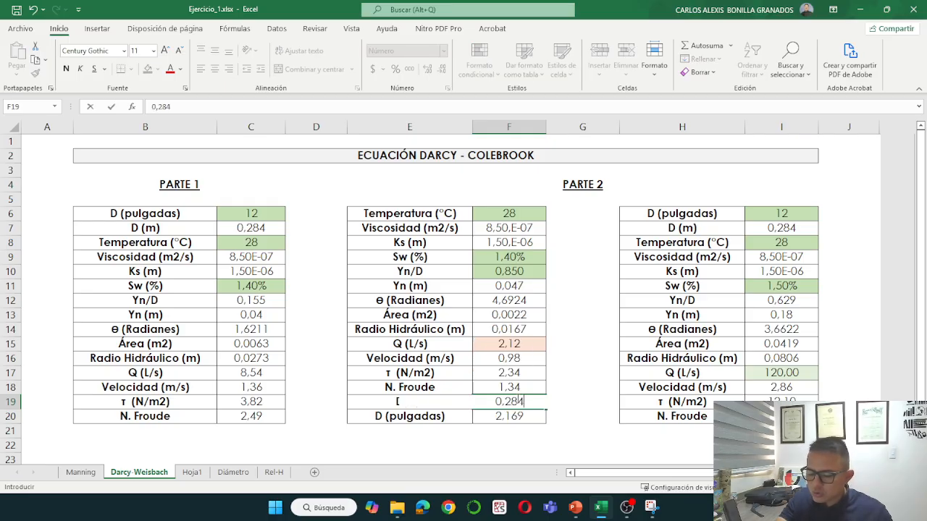
{"action": "key", "text": "Return"}
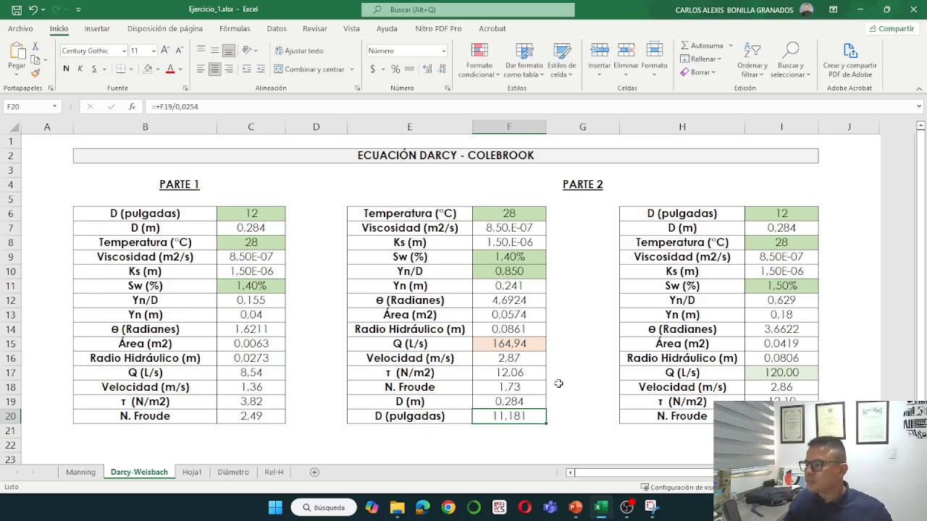
Start a goal seek that sets Q (L/s) in F15 of the first Parte 2 table to 8,54.
{"action": "left_click", "coordinate": [519, 399]}
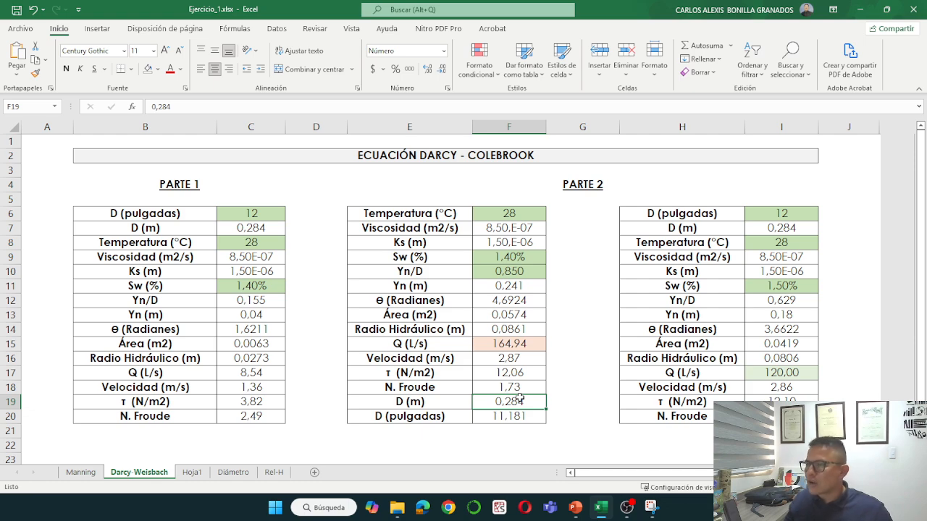
{"action": "left_click", "coordinate": [278, 31]}
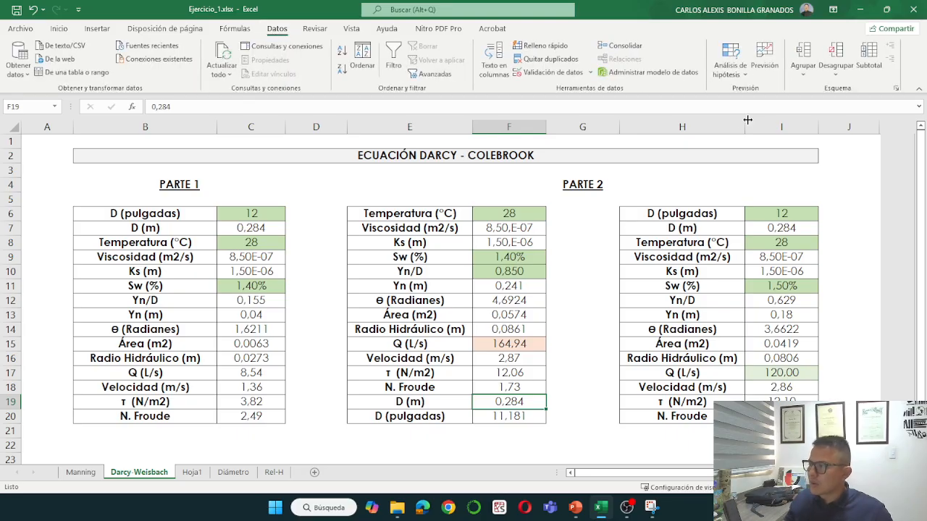
{"action": "left_click", "coordinate": [733, 76]}
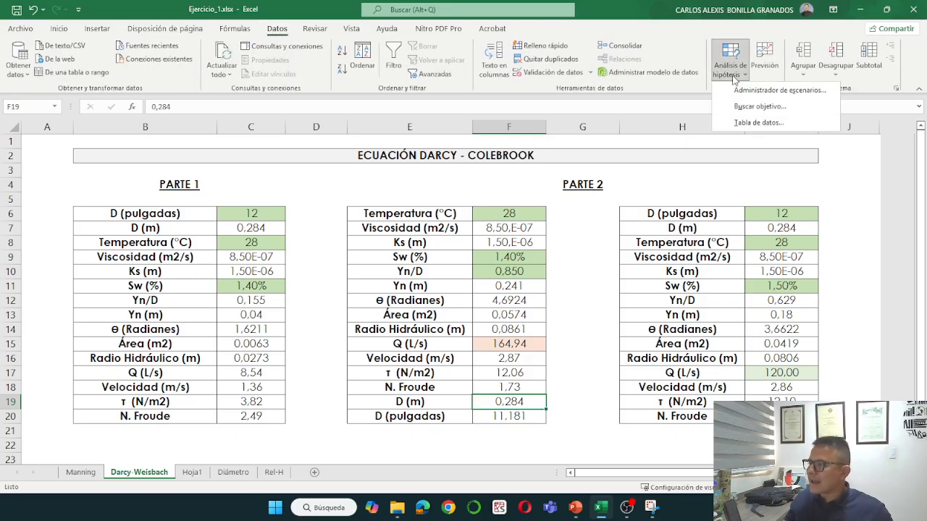
{"action": "left_click", "coordinate": [740, 110]}
{"action": "left_click", "coordinate": [506, 345]}
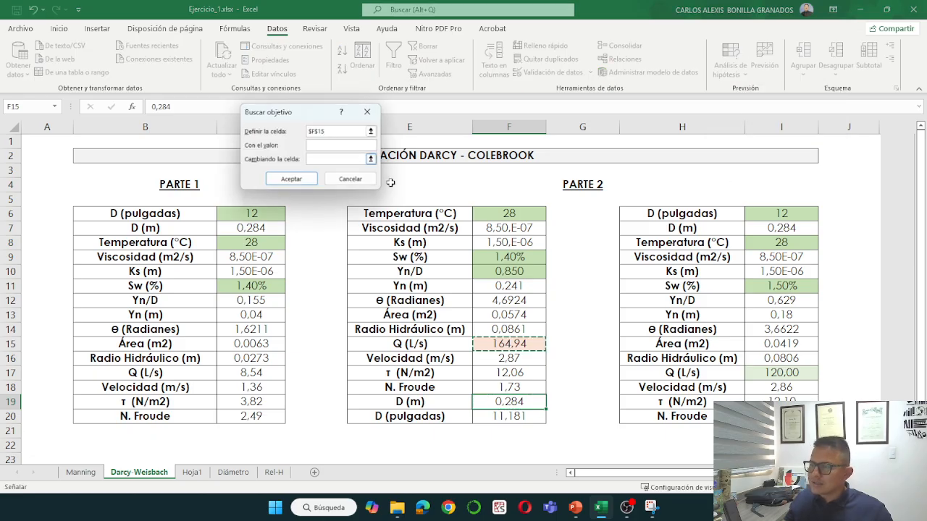
{"action": "left_click", "coordinate": [325, 148]}
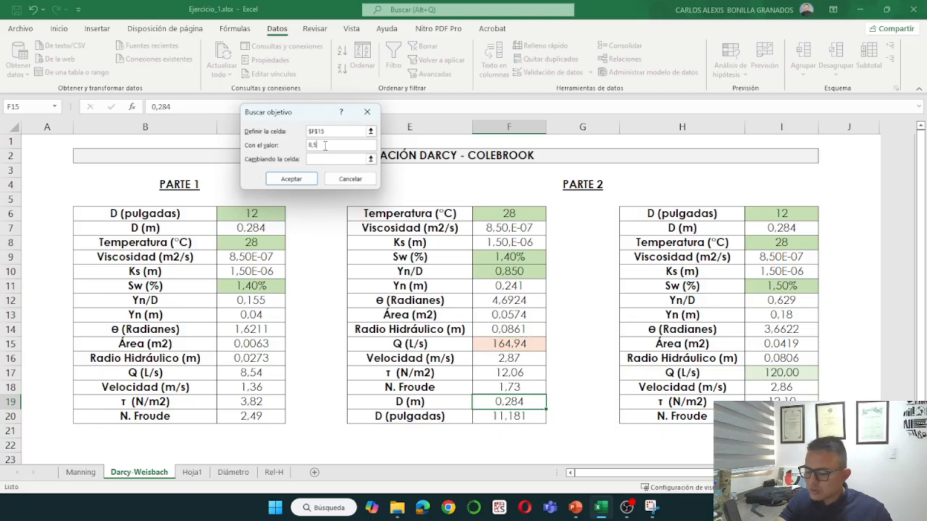
{"action": "type", "text": "8,54"}
{"action": "left_click", "coordinate": [331, 159]}
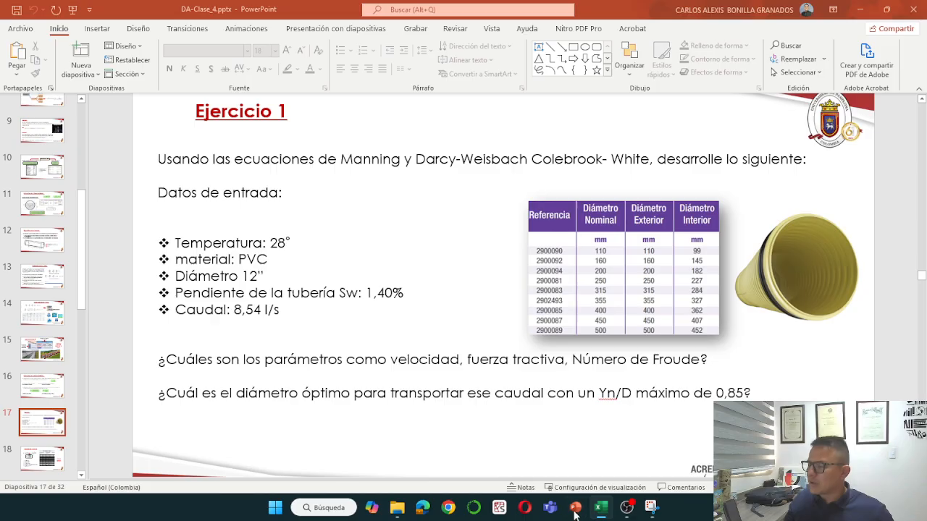
Switch to the PowerPoint presentation, go to slide 11, and snip the partially full circular section diagram with the Snipping Tool.
{"action": "left_click", "coordinate": [575, 507]}
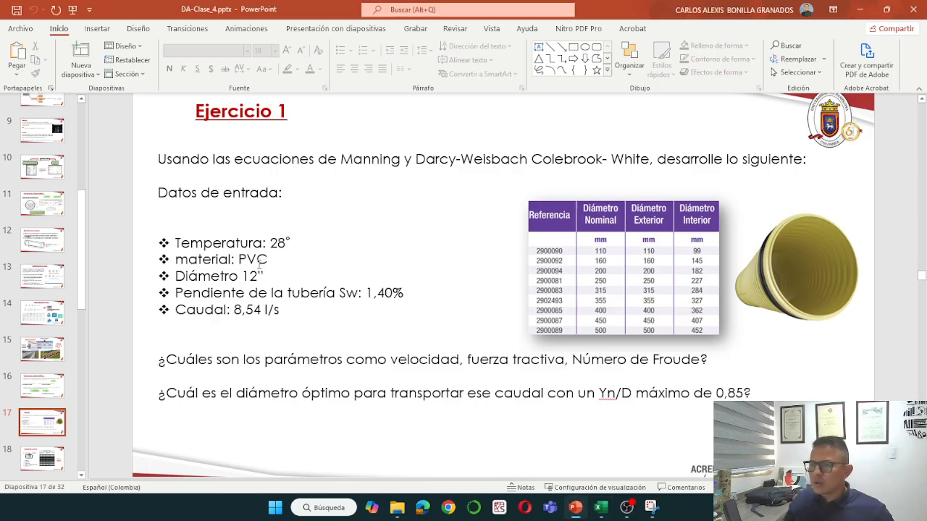
{"action": "left_click", "coordinate": [50, 201]}
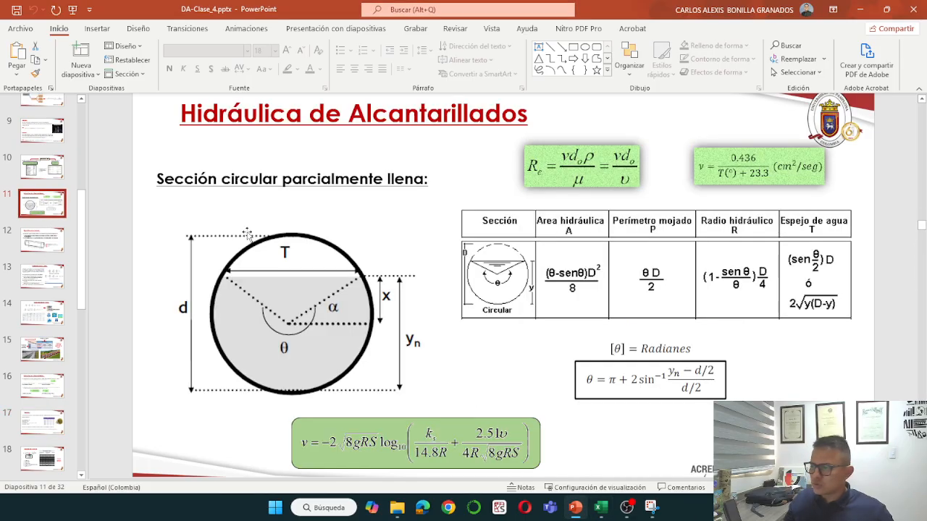
{"action": "left_click", "coordinate": [659, 515]}
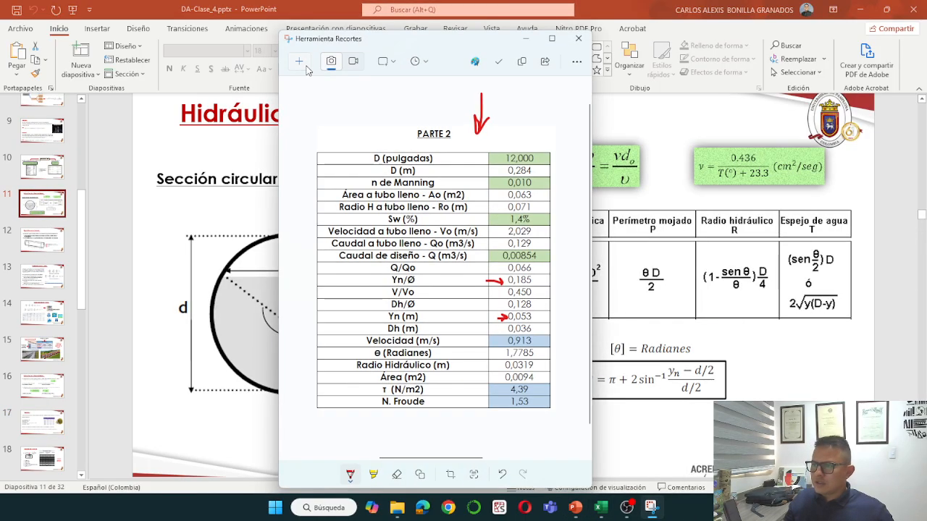
{"action": "left_click", "coordinate": [306, 69]}
{"action": "left_click_drag", "start_coordinate": [174, 214], "coordinate": [448, 411]}
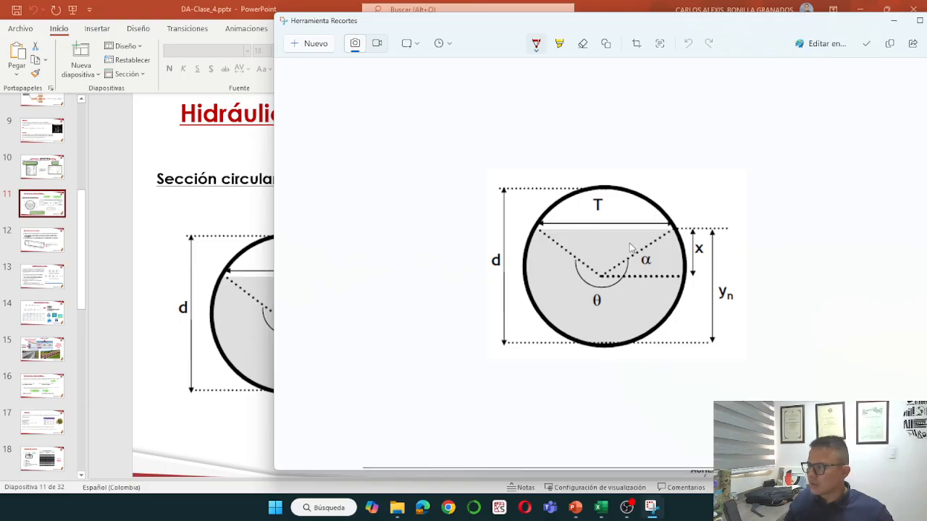
Outline the yn and d dimensions in red pen on the snipped diagram and trace the water surface line.
{"action": "left_click", "coordinate": [535, 44]}
{"action": "left_click", "coordinate": [493, 124]}
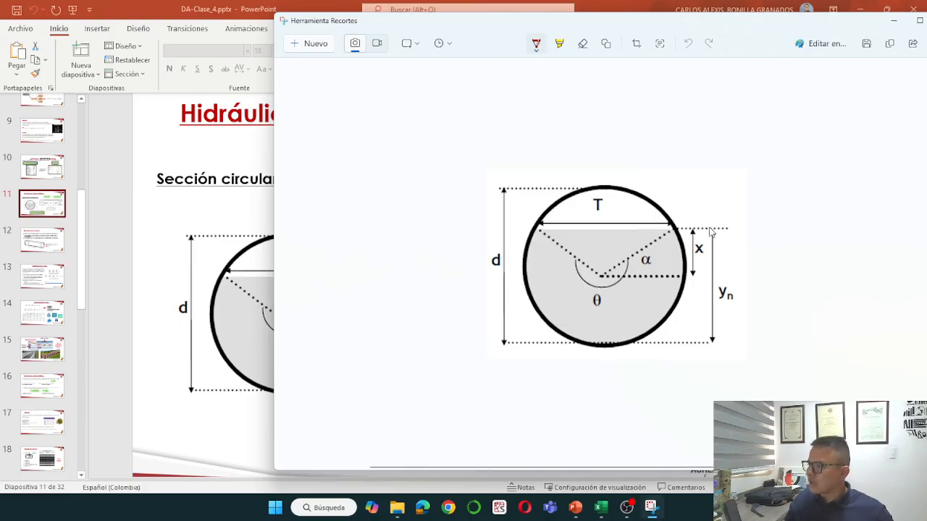
{"action": "mouse_move", "coordinate": [708, 225]}
{"action": "left_mouse_down"}
{"action": "mouse_move", "coordinate": [710, 349]}
{"action": "mouse_move", "coordinate": [738, 261]}
{"action": "mouse_move", "coordinate": [712, 229]}
{"action": "left_mouse_up"}
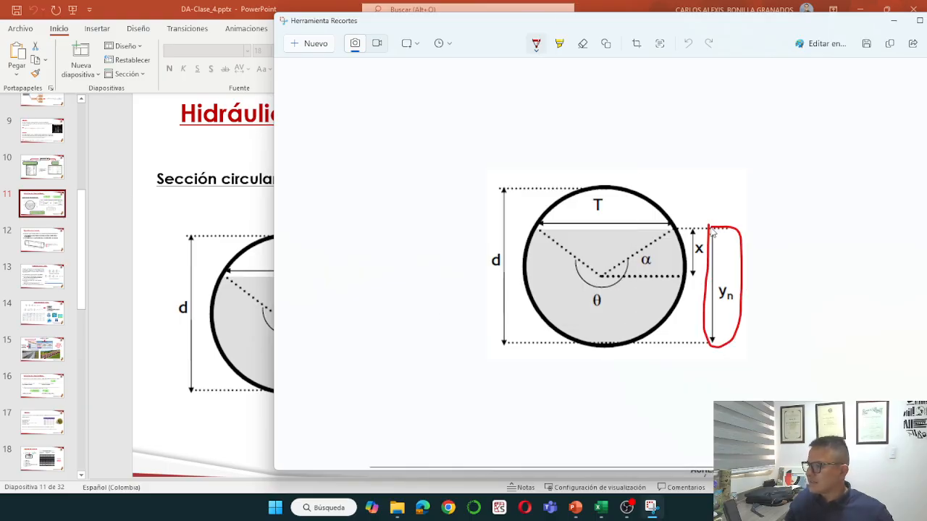
{"action": "mouse_move", "coordinate": [485, 188]}
{"action": "left_mouse_down"}
{"action": "mouse_move", "coordinate": [486, 265]}
{"action": "mouse_move", "coordinate": [506, 339]}
{"action": "mouse_move", "coordinate": [519, 213]}
{"action": "mouse_move", "coordinate": [492, 182]}
{"action": "left_mouse_up"}
{"action": "left_click_drag", "start_coordinate": [536, 230], "coordinate": [677, 231]}
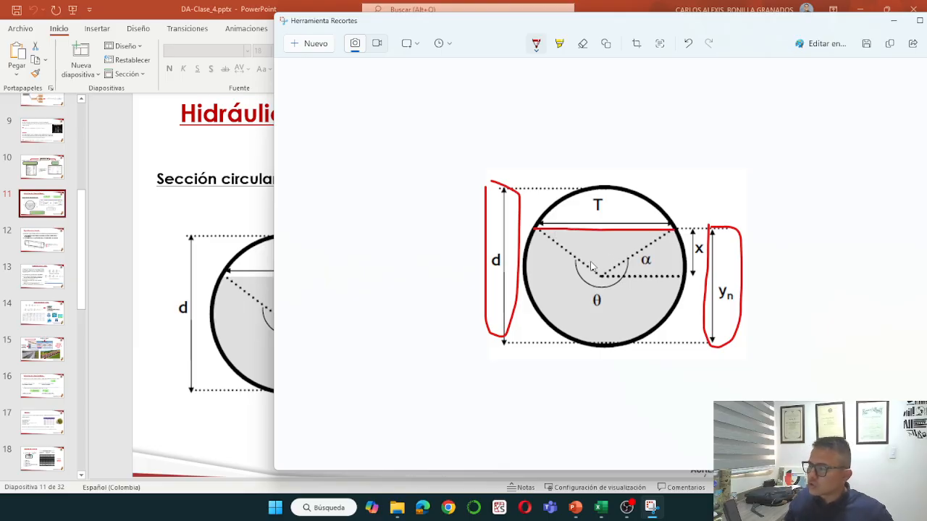
Handwrite Y/Ø = 0,85 above the snipped diagram with the red pen, and close the Snipping Tool.
{"action": "mouse_move", "coordinate": [690, 152]}
{"action": "left_mouse_down"}
{"action": "mouse_move", "coordinate": [702, 167]}
{"action": "mouse_move", "coordinate": [697, 190]}
{"action": "left_mouse_up"}
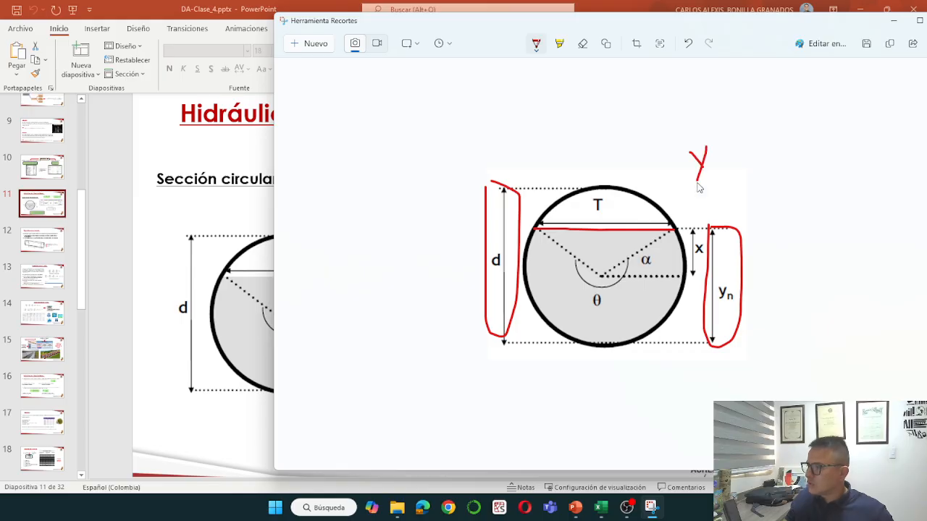
{"action": "left_click_drag", "start_coordinate": [720, 144], "coordinate": [699, 206]}
{"action": "left_click_drag", "start_coordinate": [726, 179], "coordinate": [718, 209]}
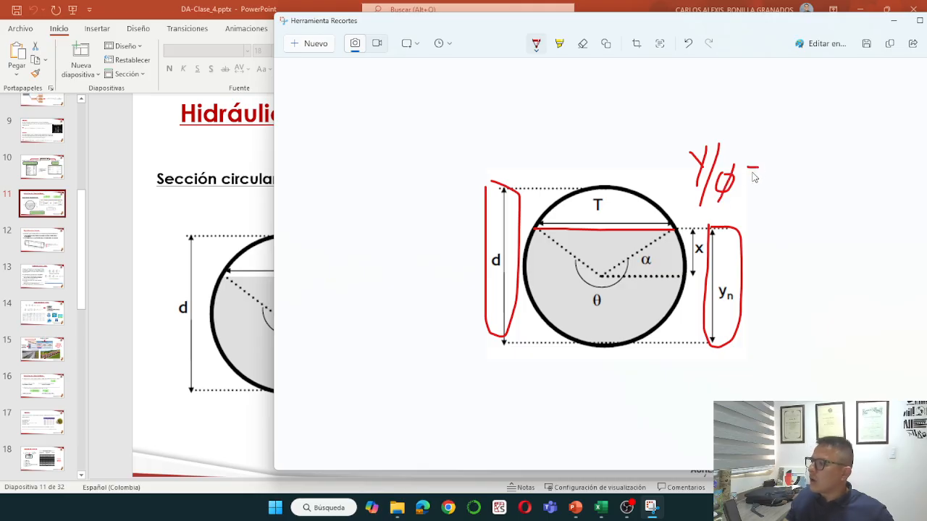
{"action": "left_click_drag", "start_coordinate": [748, 174], "coordinate": [802, 176]}
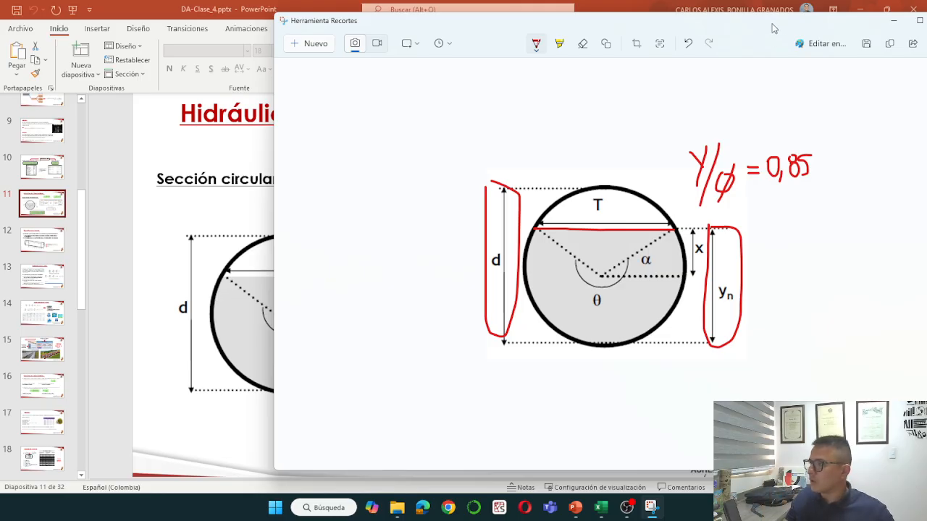
{"action": "left_click_drag", "start_coordinate": [772, 24], "coordinate": [667, 33]}
{"action": "left_click", "coordinate": [838, 31]}
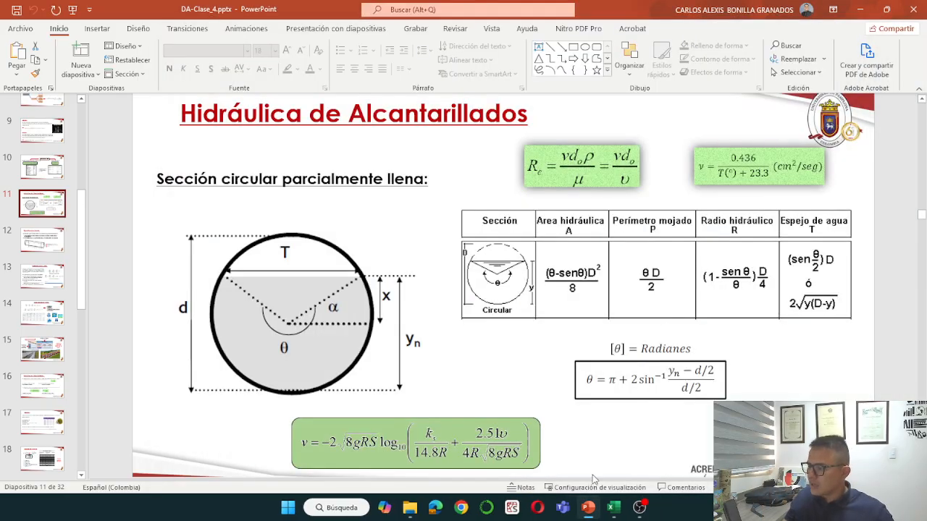
Switch back to Excel, use D (m) in F19 as the goal seek's changing cell, and run and accept the solution.
{"action": "left_click", "coordinate": [612, 507]}
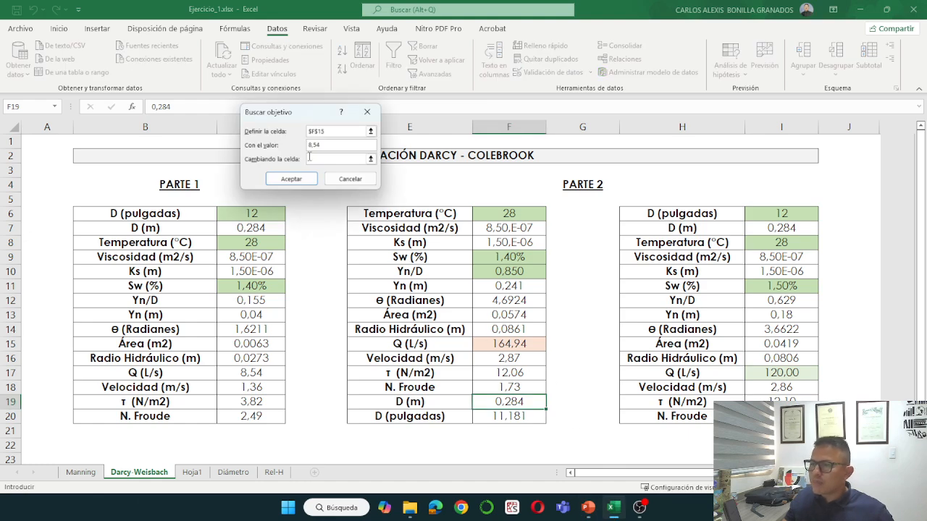
{"action": "left_click", "coordinate": [511, 402]}
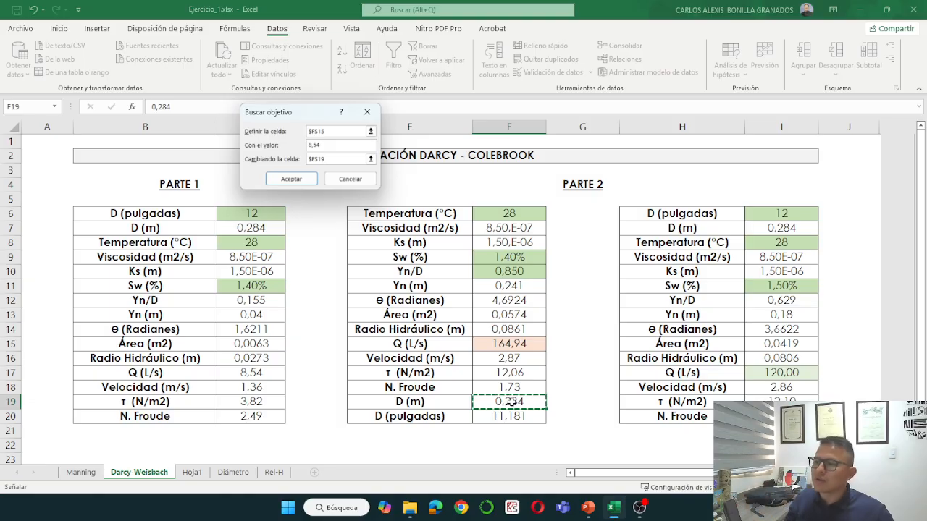
{"action": "left_click", "coordinate": [293, 179]}
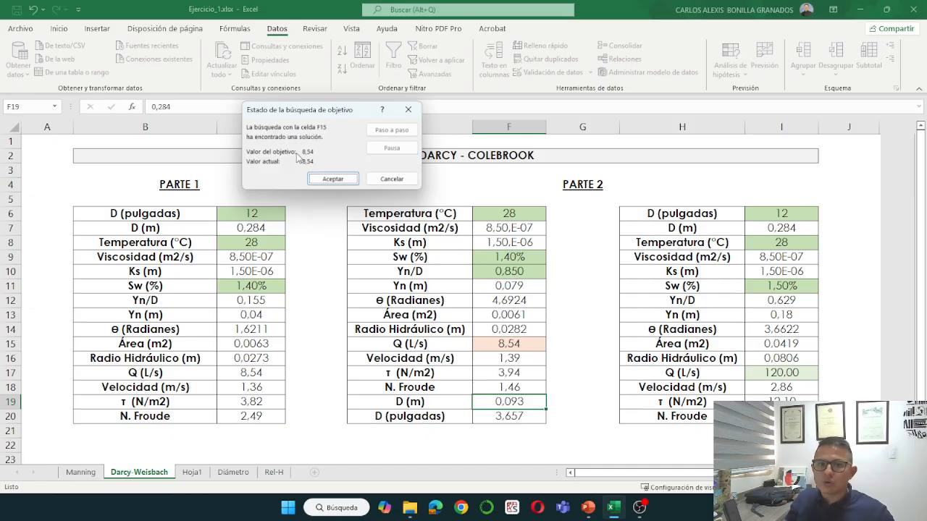
{"action": "left_click", "coordinate": [328, 179]}
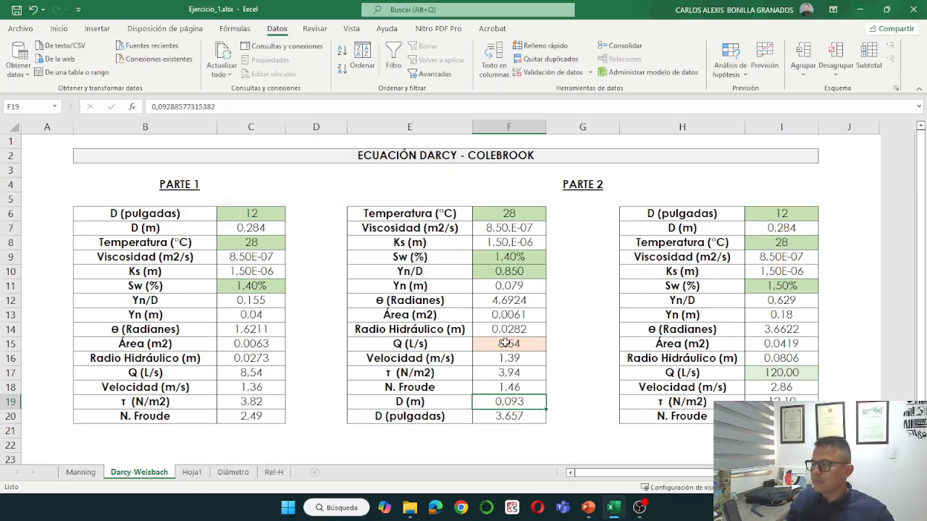
Compare the solved D (m) and D (pulgadas) in F19 and F20 with the 4-inch row of the Diámetro sheet.
{"action": "left_click", "coordinate": [564, 404]}
{"action": "left_click", "coordinate": [498, 403]}
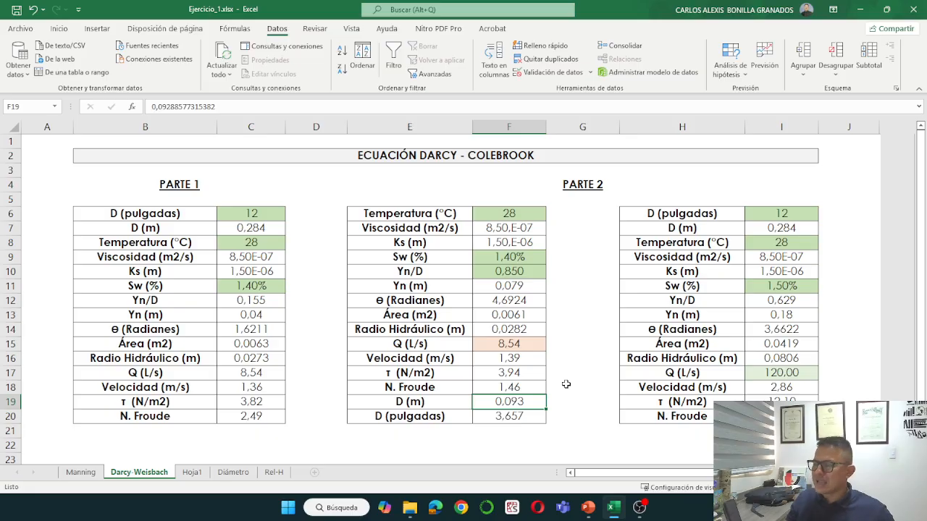
{"action": "left_click", "coordinate": [511, 416]}
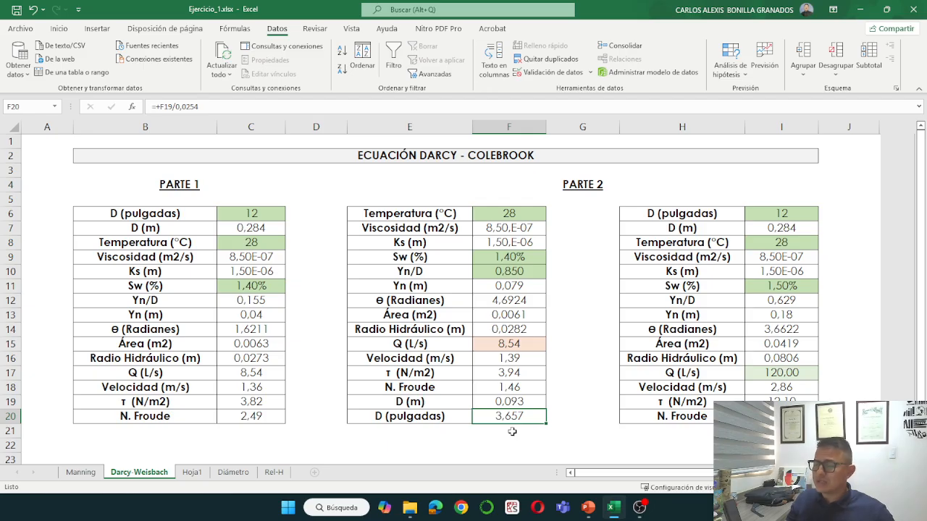
{"action": "left_click", "coordinate": [219, 472]}
{"action": "left_click", "coordinate": [136, 237]}
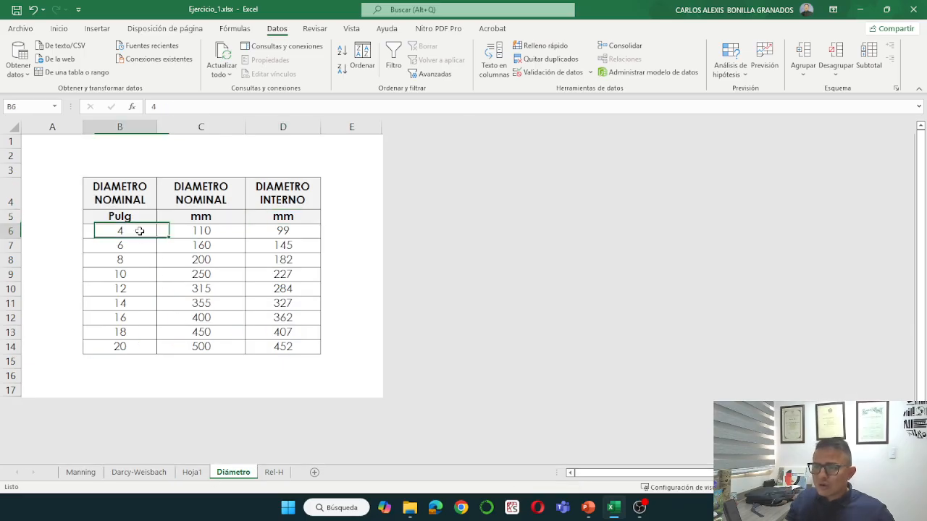
{"action": "left_click", "coordinate": [279, 229]}
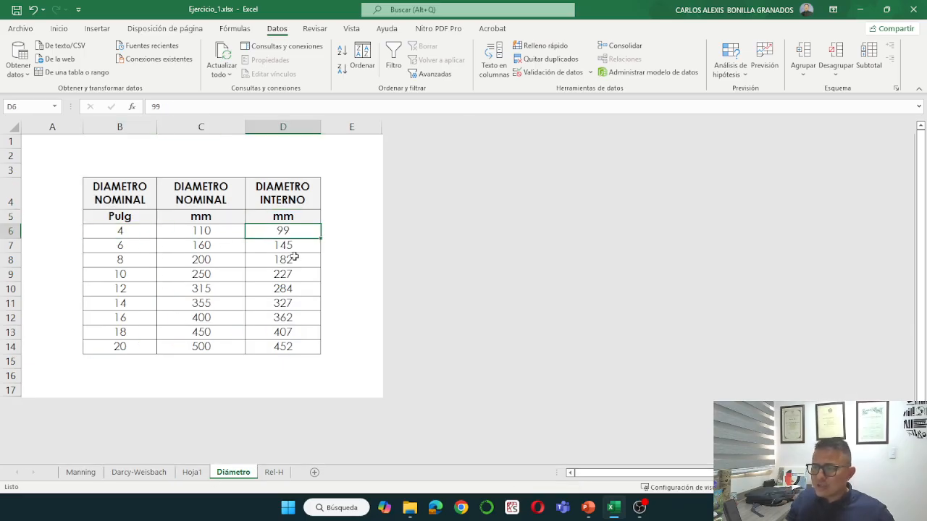
{"action": "left_click", "coordinate": [189, 472]}
{"action": "left_click", "coordinate": [139, 472]}
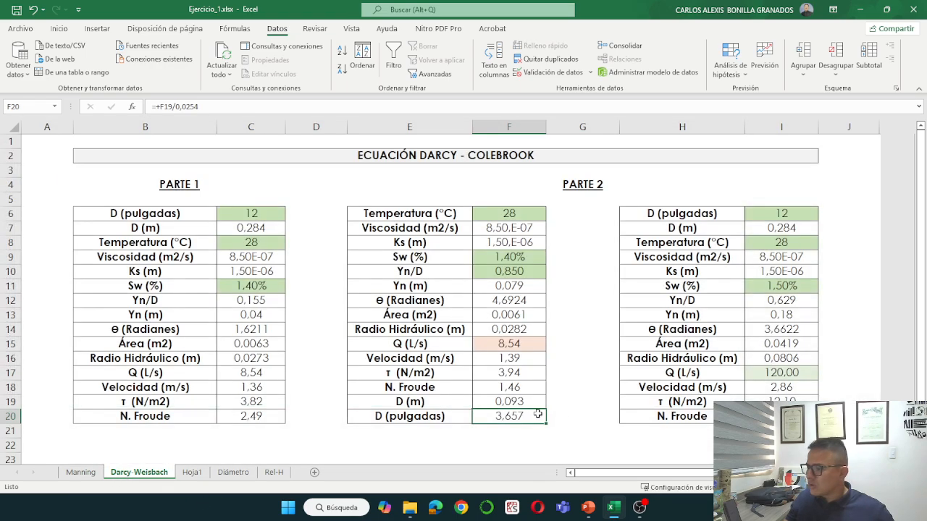
{"action": "left_click", "coordinate": [510, 404]}
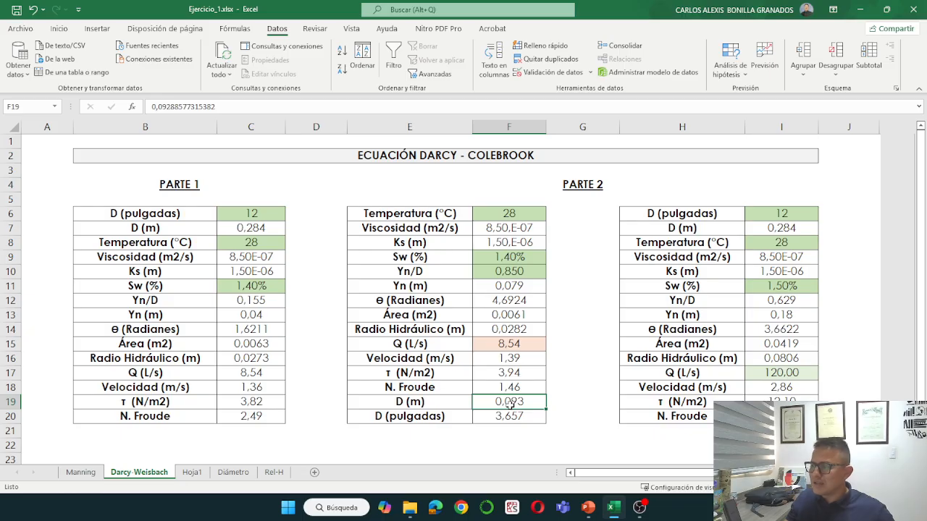
Set D (pulgadas) in I6 of the second Parte 2 table to 4.
{"action": "left_click", "coordinate": [790, 214]}
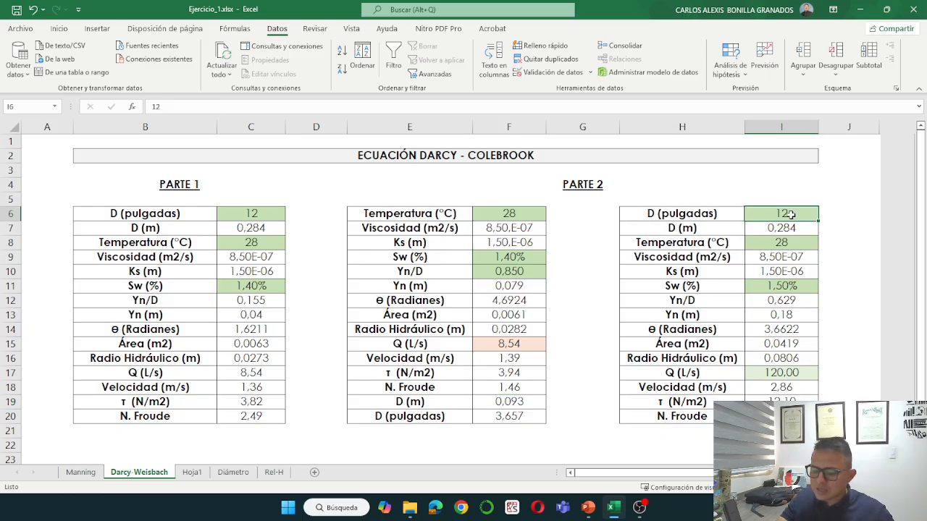
{"action": "left_click_drag", "start_coordinate": [387, 213], "coordinate": [509, 419]}
{"action": "left_click", "coordinate": [807, 212]}
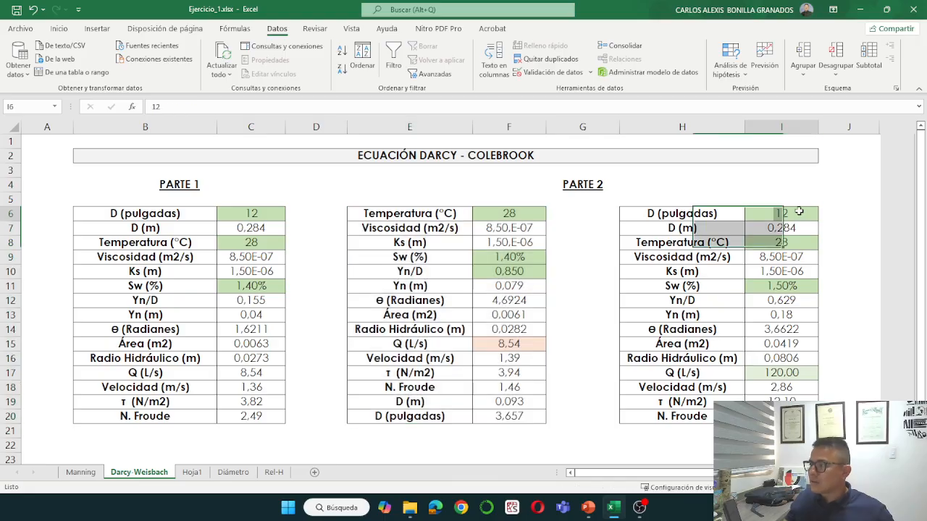
{"action": "type", "text": "4"}
{"action": "key", "text": "Return"}
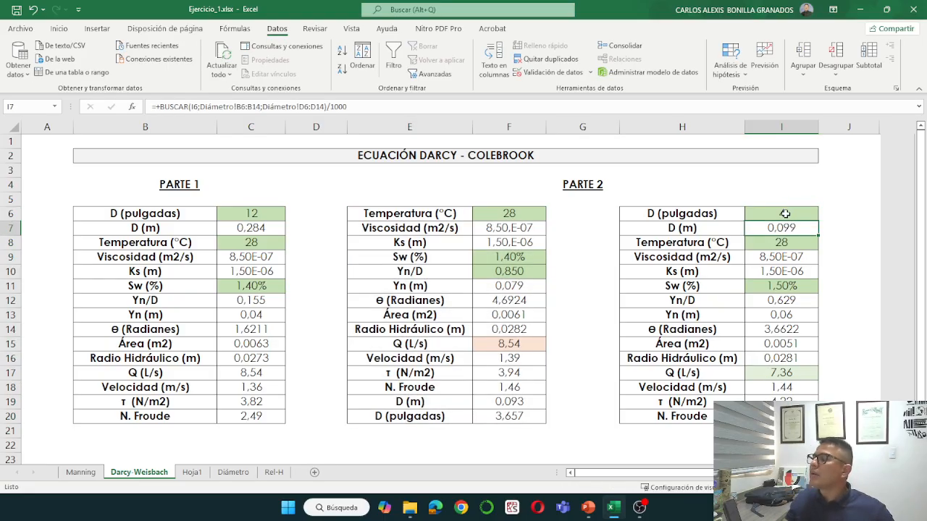
Check the diameter and temperature entries in the second Parte 2 table, and set Sw (%) in I11 to 1,4%.
{"action": "left_click", "coordinate": [784, 211]}
{"action": "left_click", "coordinate": [789, 230]}
{"action": "left_click", "coordinate": [786, 254]}
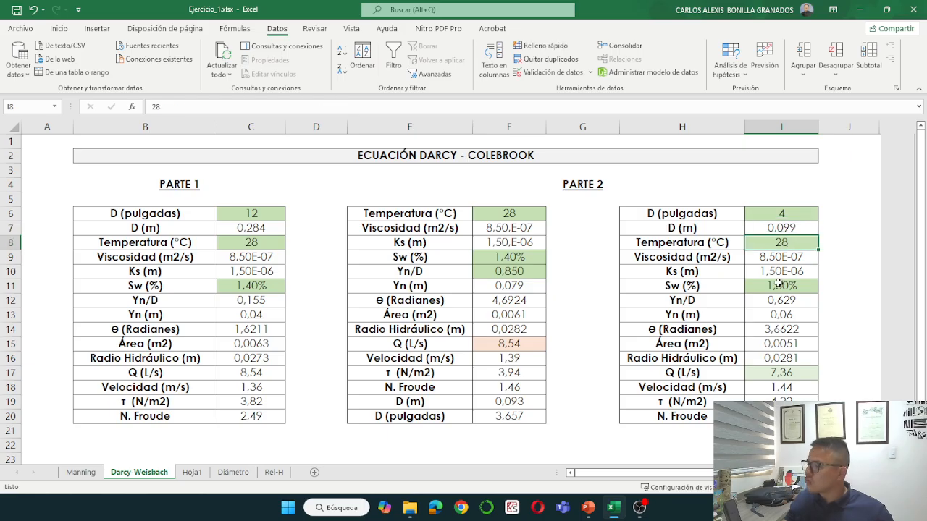
{"action": "left_click", "coordinate": [777, 283]}
{"action": "type", "text": "1,4"}
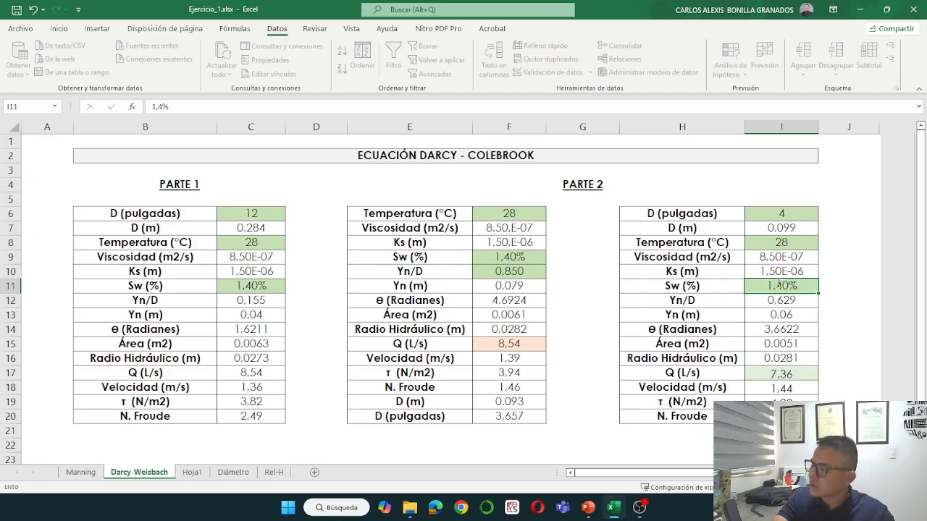
{"action": "key", "text": "Return"}
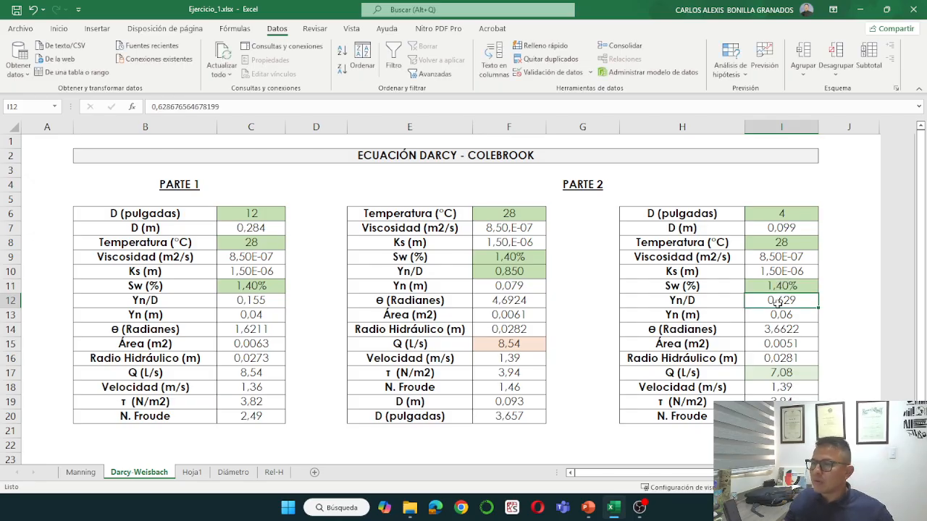
Clear Yn/D in I12 of the second Parte 2 table and enter 0,85.
{"action": "key", "text": "Delete"}
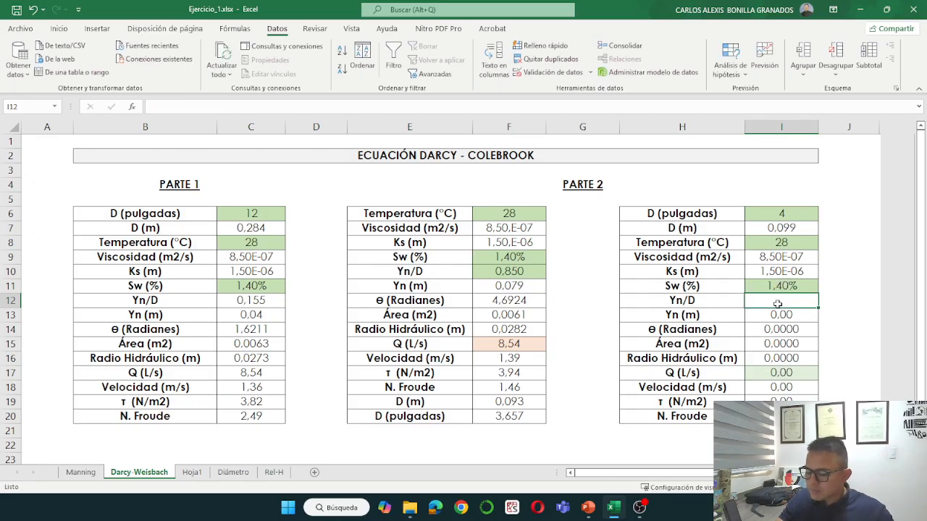
{"action": "type", "text": "0,85"}
{"action": "key", "text": "Return"}
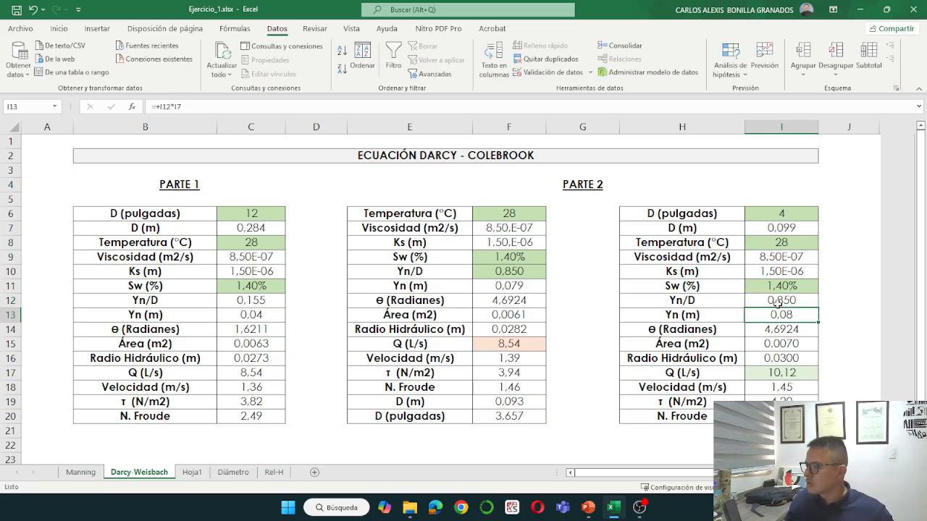
Check the Q (L/s), Sw (%) and Área (m2) cells and the Yn/D to N. Froude range in the second Parte 2 table.
{"action": "left_click", "coordinate": [774, 372]}
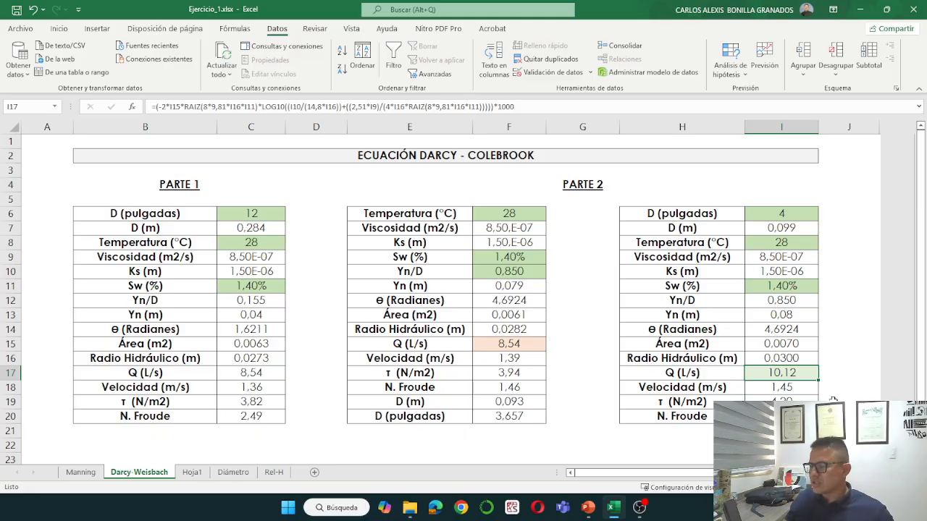
{"action": "left_click", "coordinate": [776, 289]}
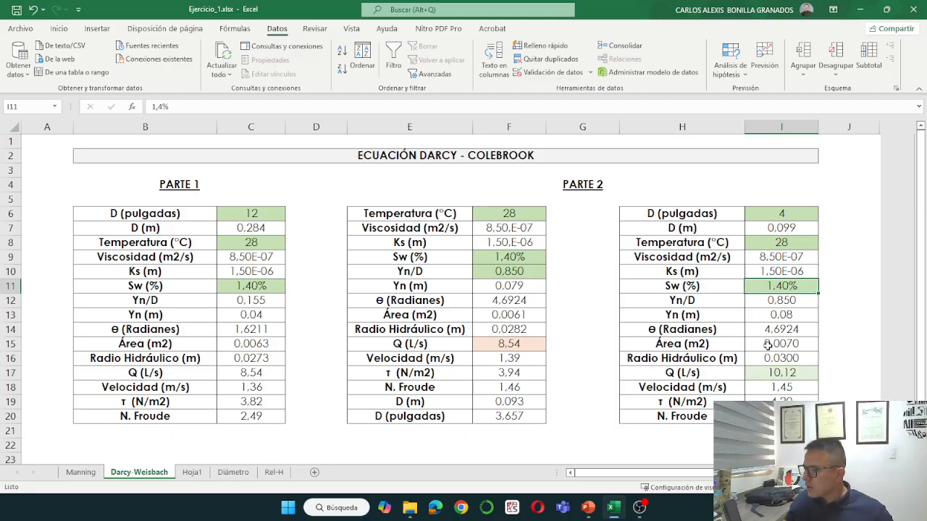
{"action": "left_click_drag", "start_coordinate": [783, 302], "coordinate": [782, 416]}
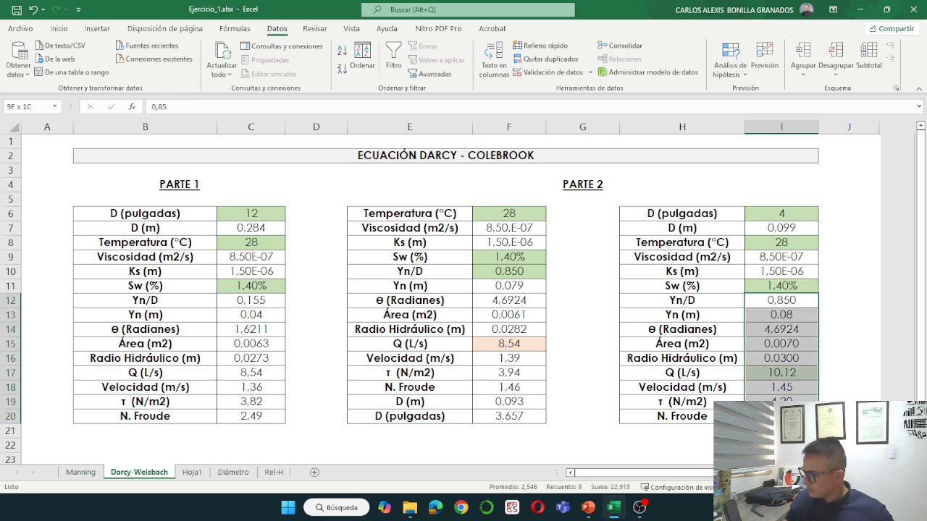
{"action": "left_click", "coordinate": [786, 345]}
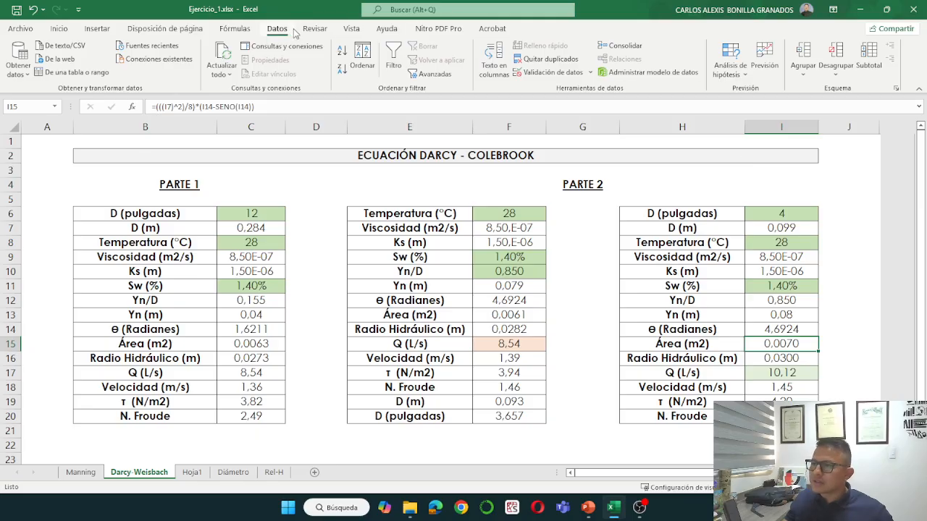
Run a goal seek that sets Q (L/s) in I17 to 8,54 by changing Yn/D in I12, and accept the solution.
{"action": "left_click", "coordinate": [741, 75]}
{"action": "left_click", "coordinate": [767, 106]}
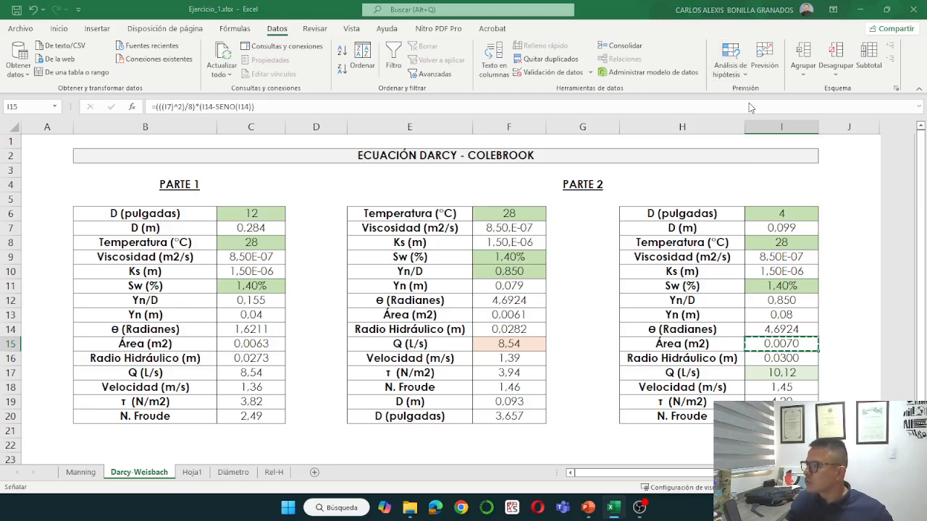
{"action": "left_click", "coordinate": [770, 374]}
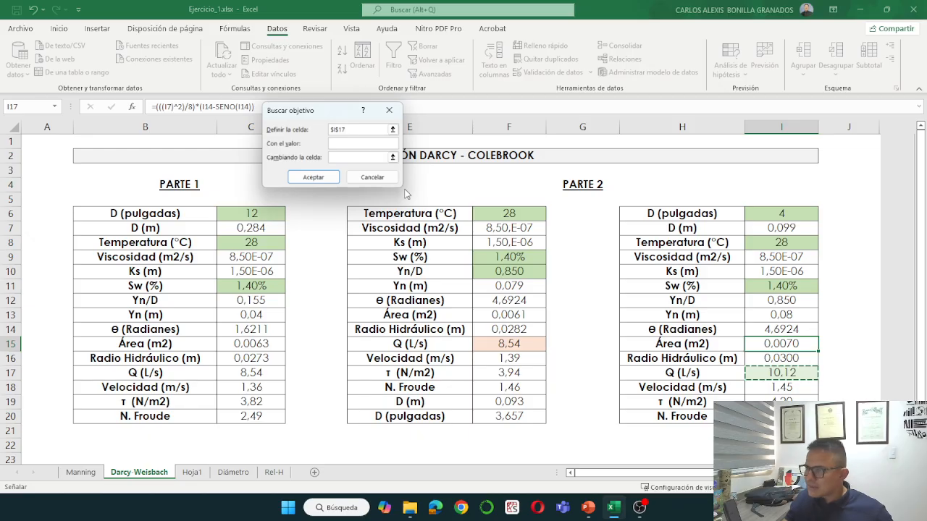
{"action": "left_click", "coordinate": [349, 142]}
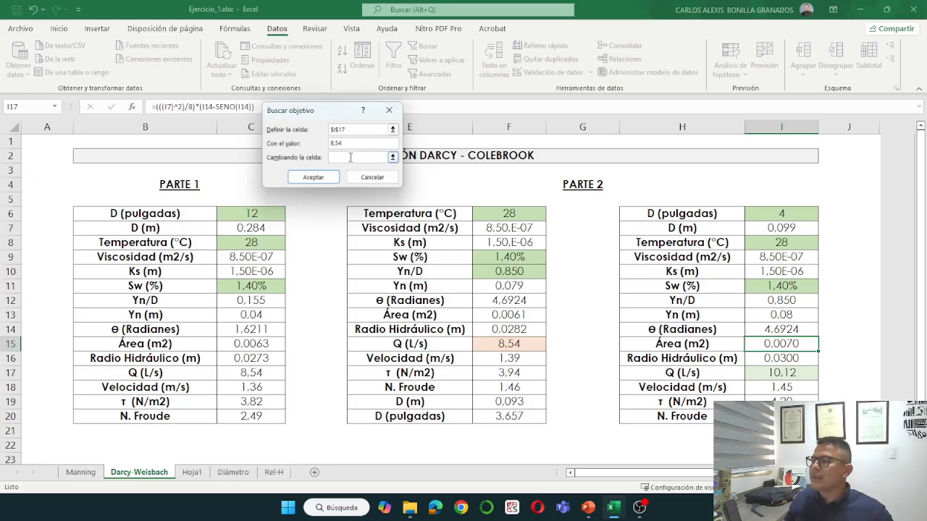
{"action": "left_click", "coordinate": [352, 158]}
{"action": "left_click", "coordinate": [770, 299]}
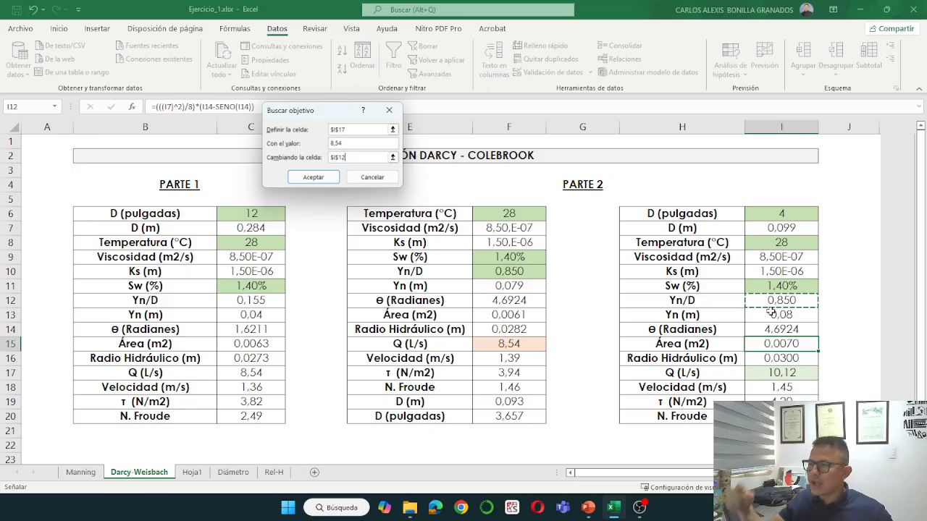
{"action": "left_click", "coordinate": [297, 180]}
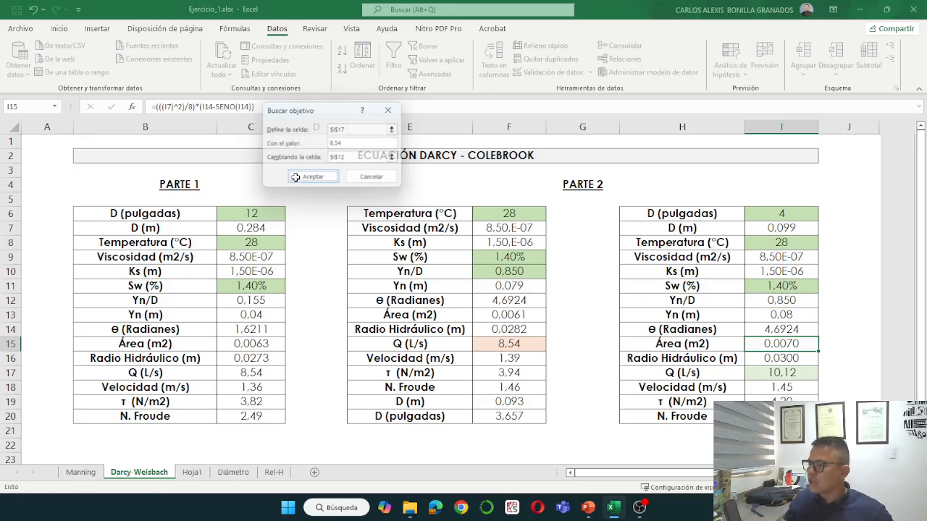
{"action": "left_click", "coordinate": [337, 177]}
{"action": "left_click", "coordinate": [828, 360]}
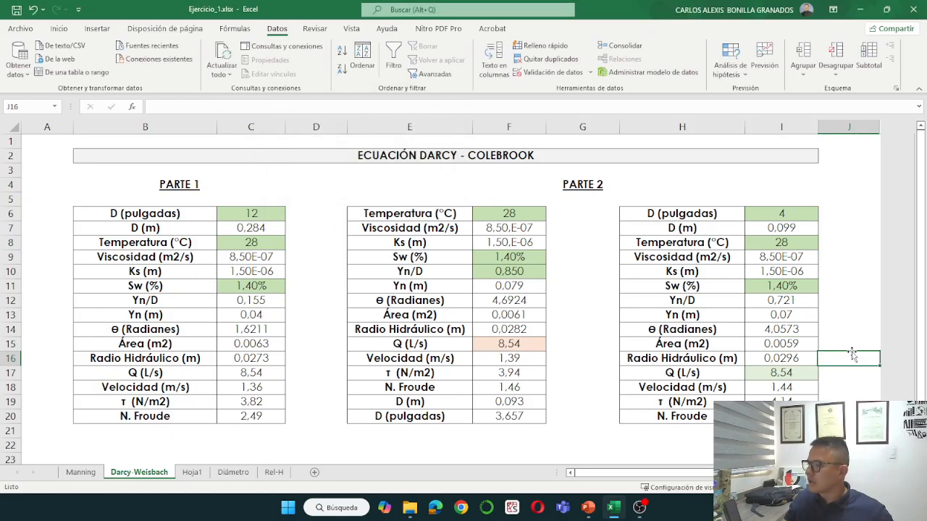
Examine Yn/D, Yn, Q, velocity, τ and N. Froude in I12 to I20 for the commercial 4-inch pipe.
{"action": "left_click", "coordinate": [788, 305]}
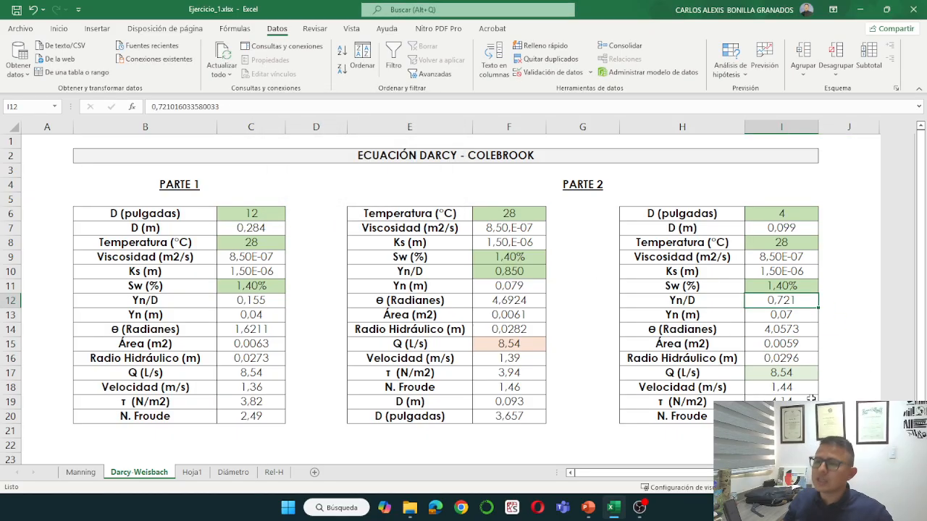
{"action": "left_click", "coordinate": [768, 333]}
{"action": "left_click", "coordinate": [773, 318]}
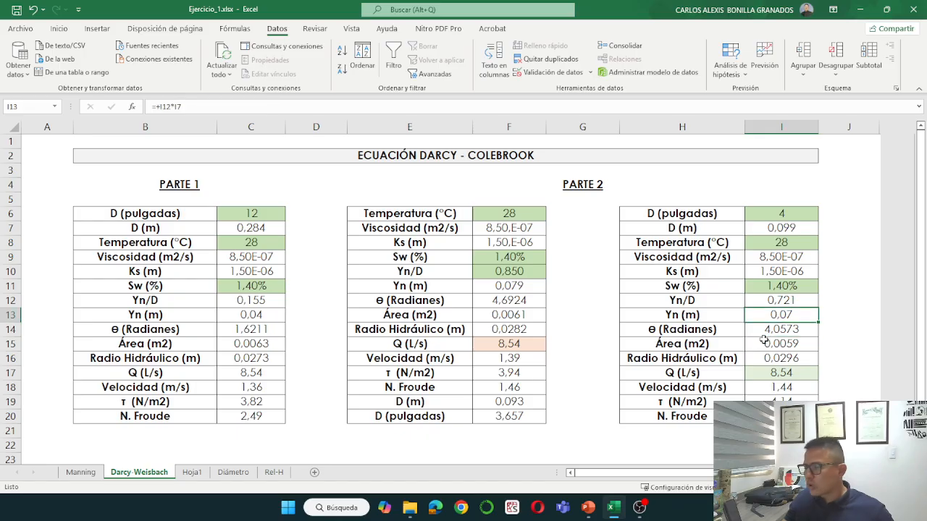
{"action": "left_click", "coordinate": [771, 370]}
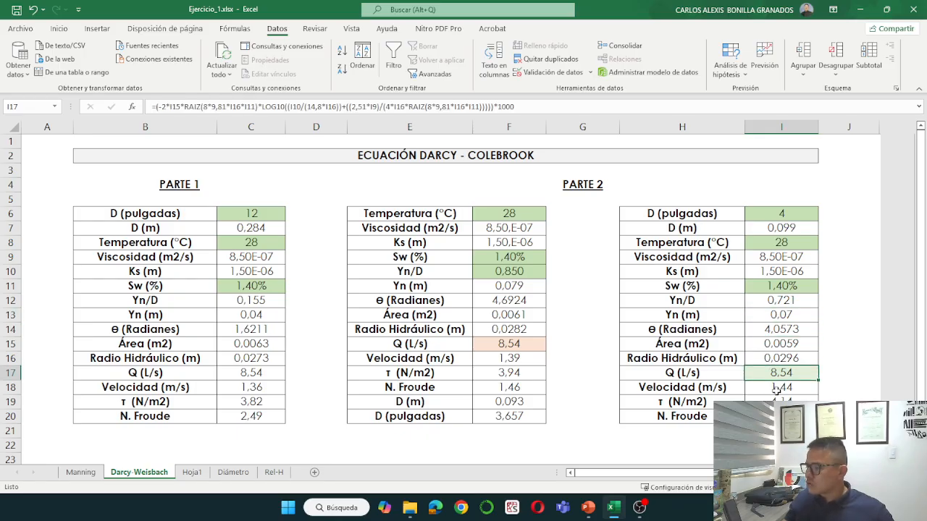
{"action": "left_click", "coordinate": [773, 390]}
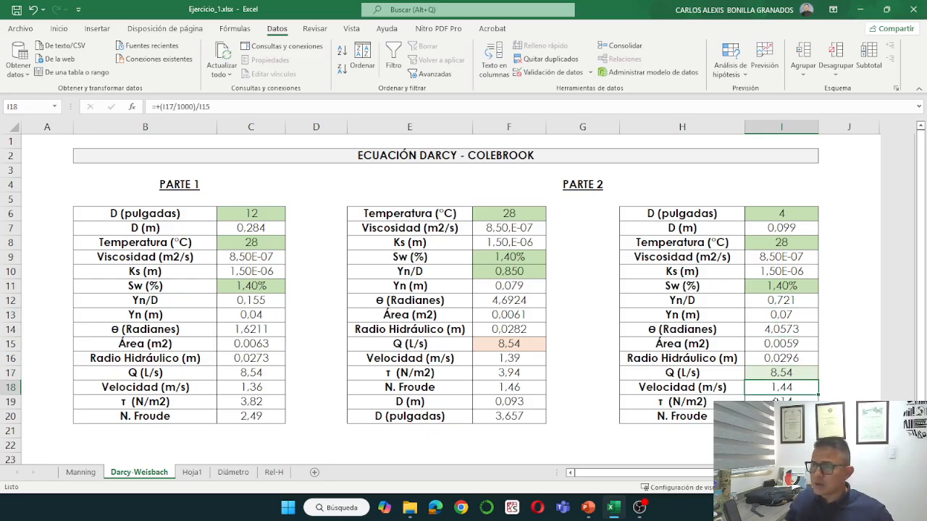
{"action": "left_click", "coordinate": [59, 29]}
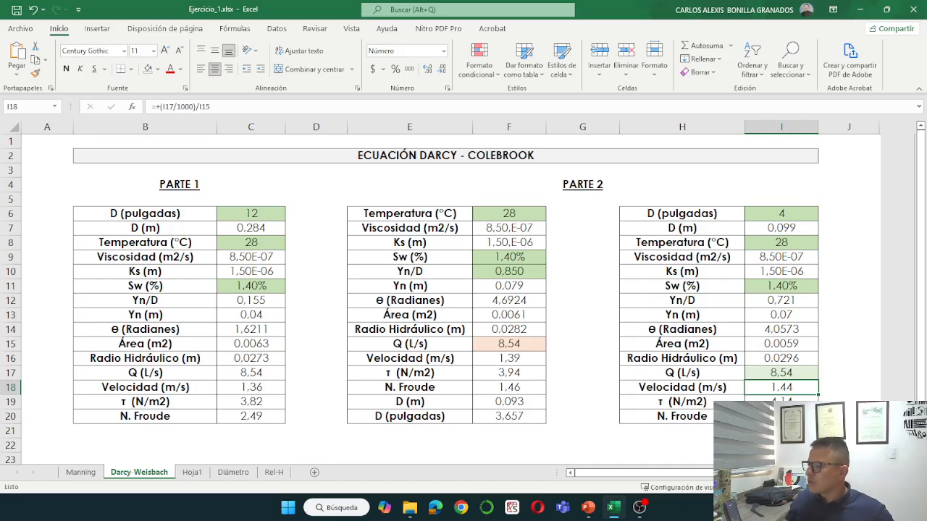
{"action": "left_click", "coordinate": [776, 404]}
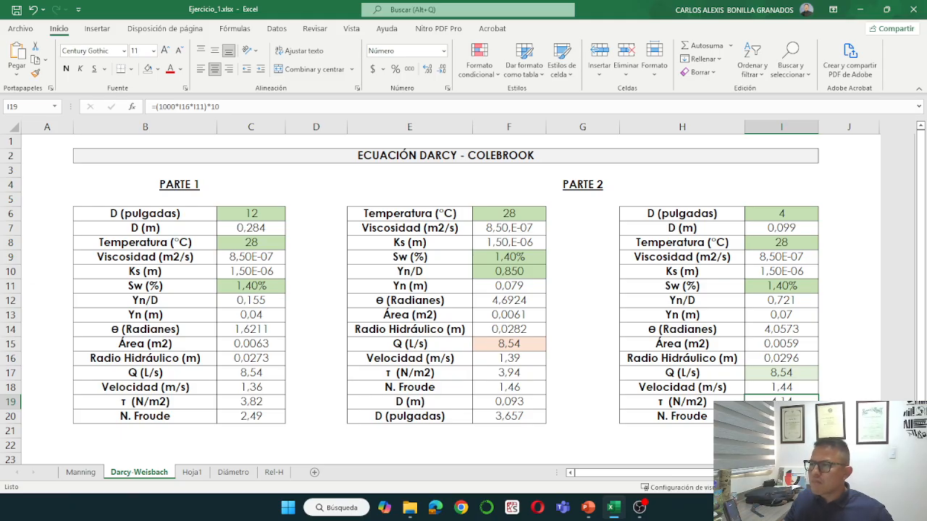
{"action": "left_click", "coordinate": [778, 416]}
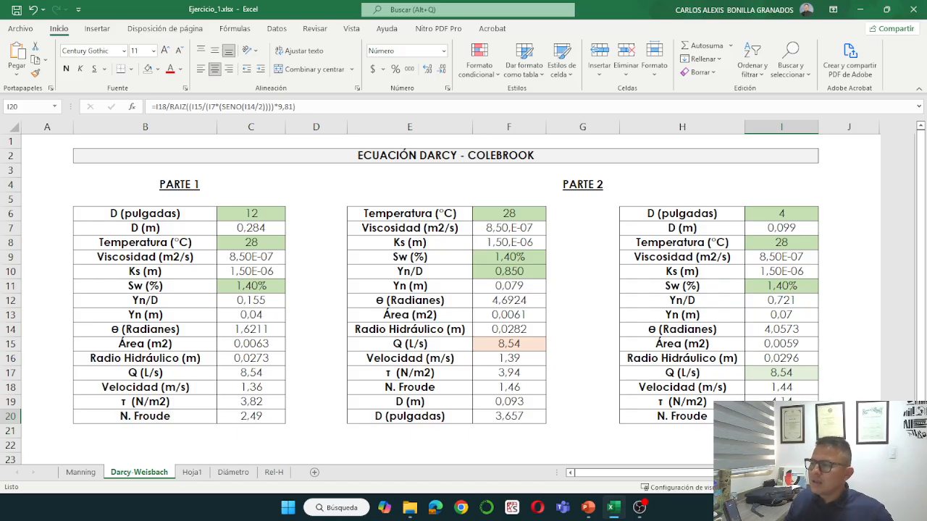
Switch to the DA-Clase_4 presentation in PowerPoint and check the Caudal value on the Ejercicio 1 slide.
{"action": "left_click", "coordinate": [587, 507]}
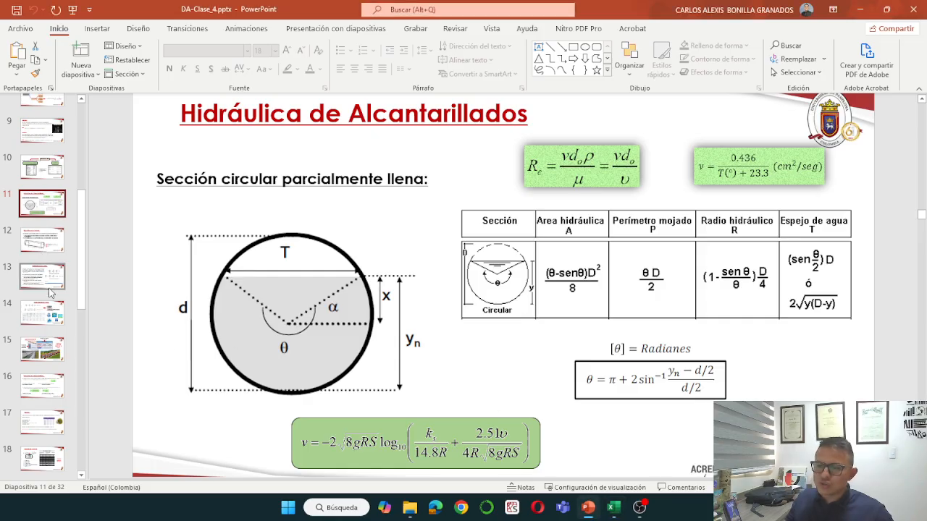
{"action": "left_click", "coordinate": [51, 425]}
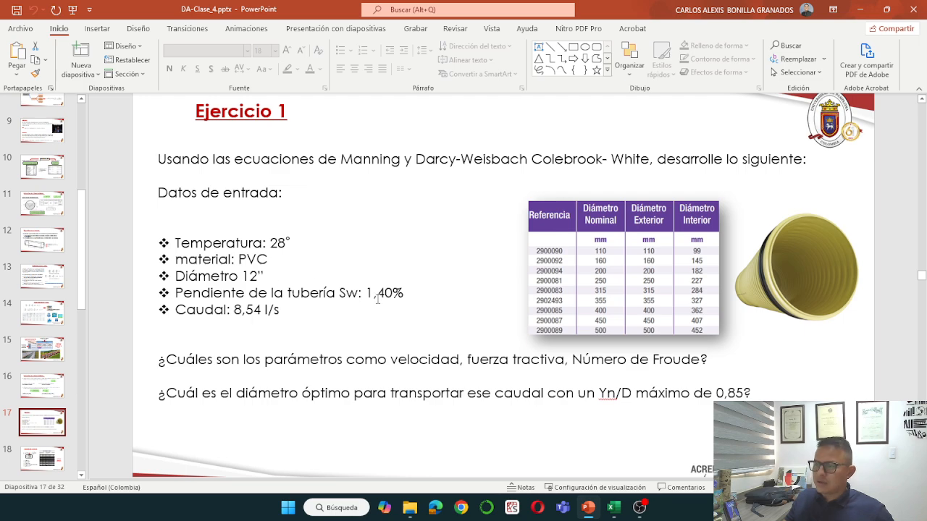
{"action": "left_click_drag", "start_coordinate": [260, 310], "coordinate": [235, 309]}
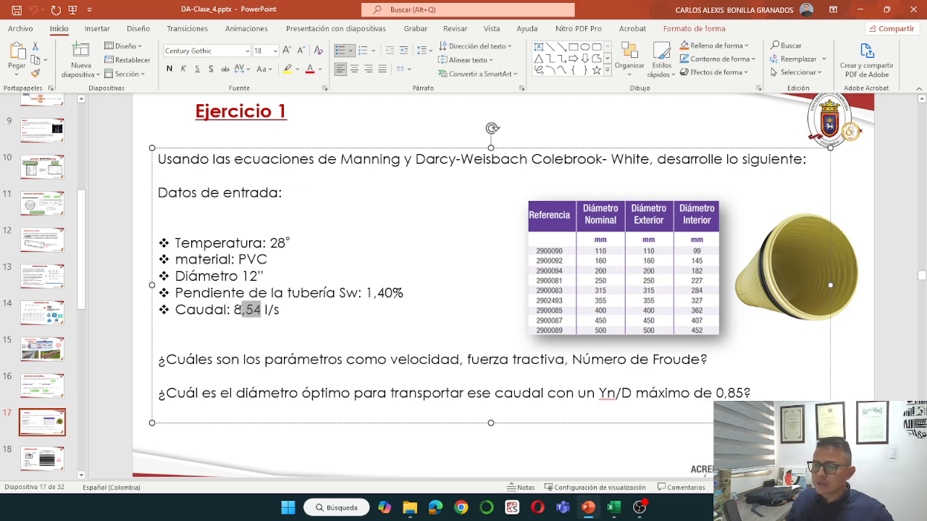
Return to the Excel workbook and compare the 12-inch Parte 1 table with the 4-inch diameter and Q (L/s) in Parte 2.
{"action": "left_click", "coordinate": [613, 508]}
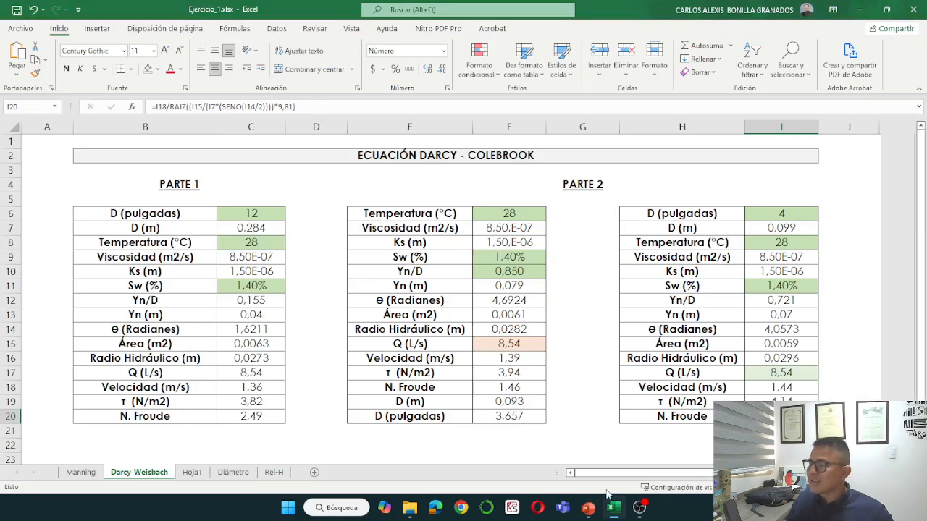
{"action": "left_click", "coordinate": [250, 213]}
{"action": "left_click_drag", "start_coordinate": [250, 213], "coordinate": [206, 416]}
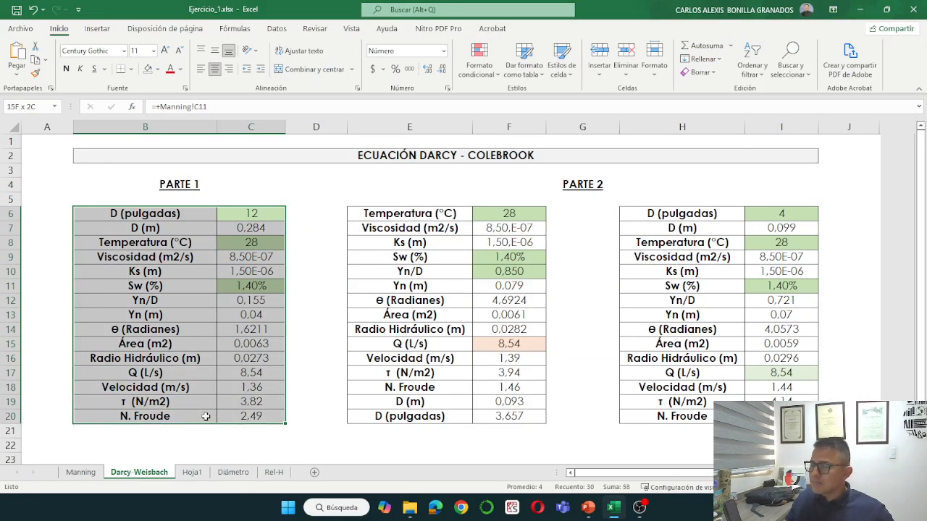
{"action": "left_click", "coordinate": [336, 327]}
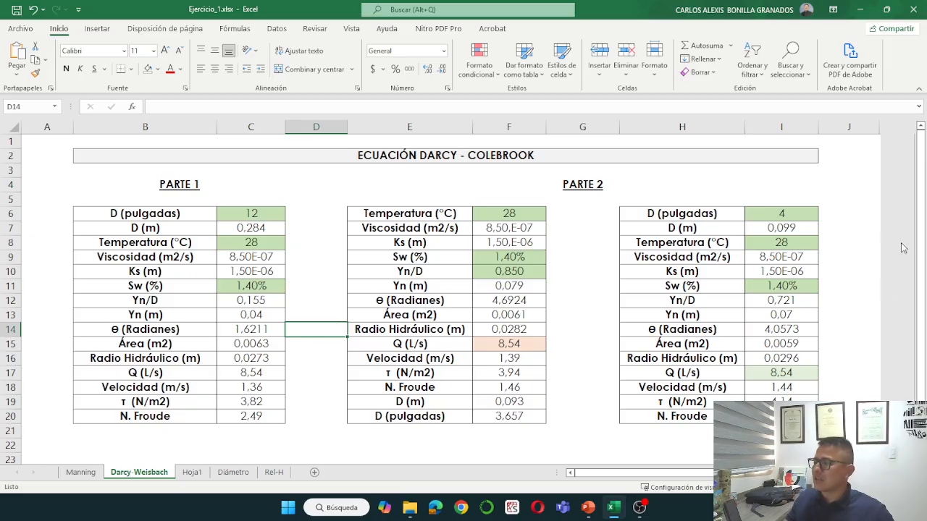
{"action": "left_click", "coordinate": [771, 216]}
{"action": "left_click_drag", "start_coordinate": [773, 373], "coordinate": [770, 227]}
{"action": "left_click", "coordinate": [773, 372]}
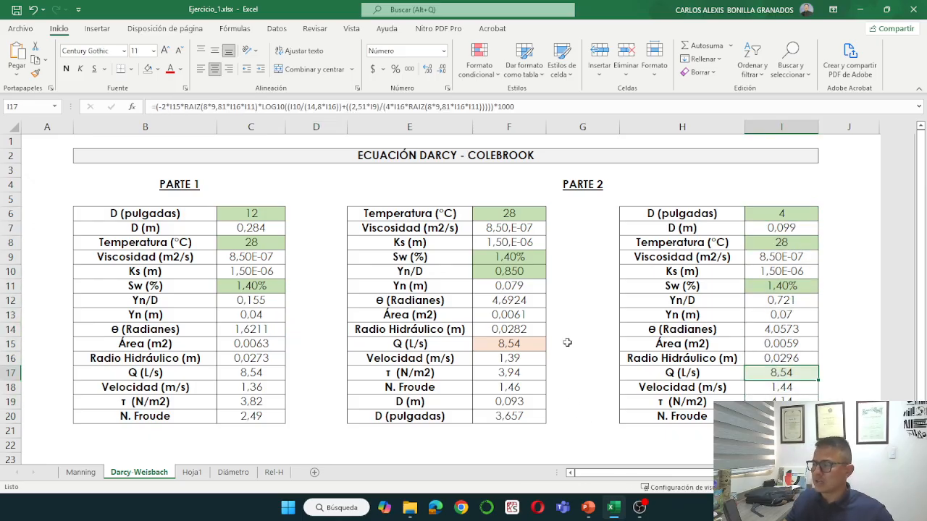
{"action": "left_click", "coordinate": [571, 339]}
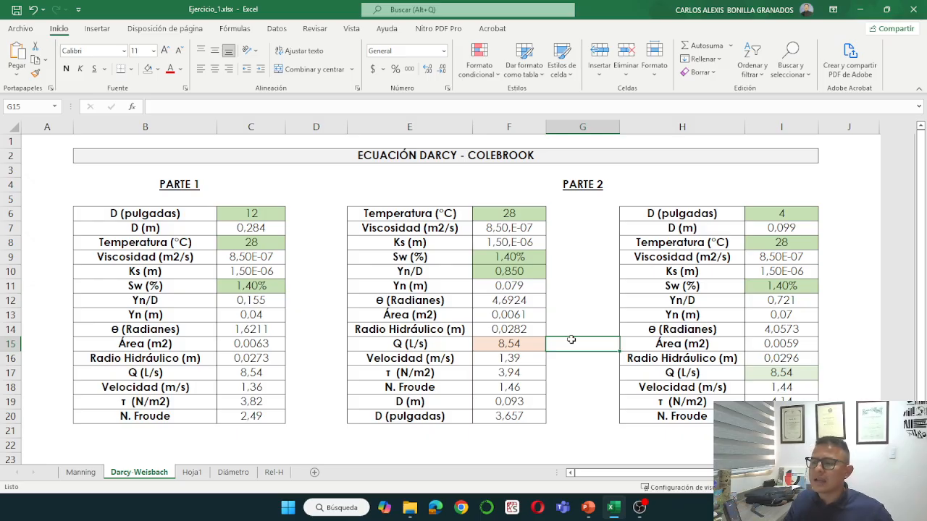
Switch to the PowerPoint presentation and display slide 22, the Ejercicio 2 statement.
{"action": "left_click", "coordinate": [588, 507]}
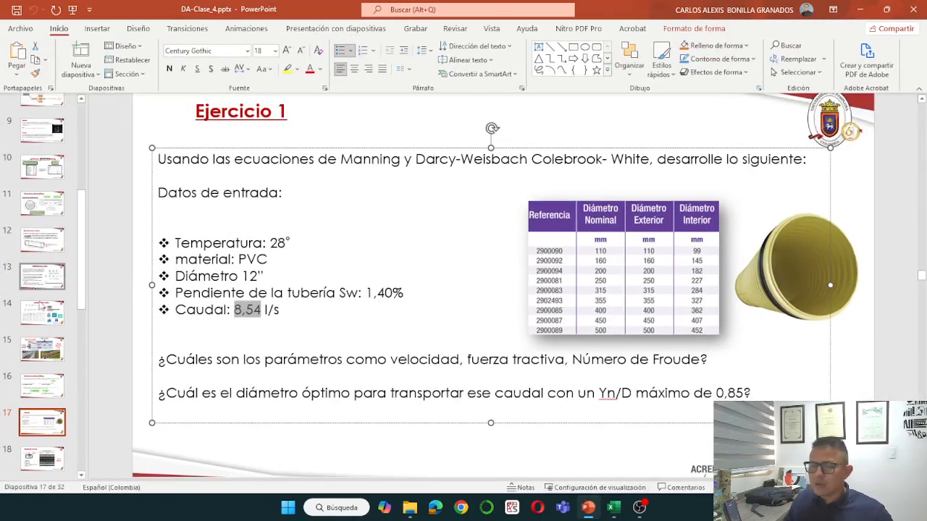
{"action": "scroll", "coordinate": [65, 374], "scroll_direction": "down", "scroll_amount": 1}
{"action": "scroll", "coordinate": [41, 391], "scroll_direction": "down", "scroll_amount": 2}
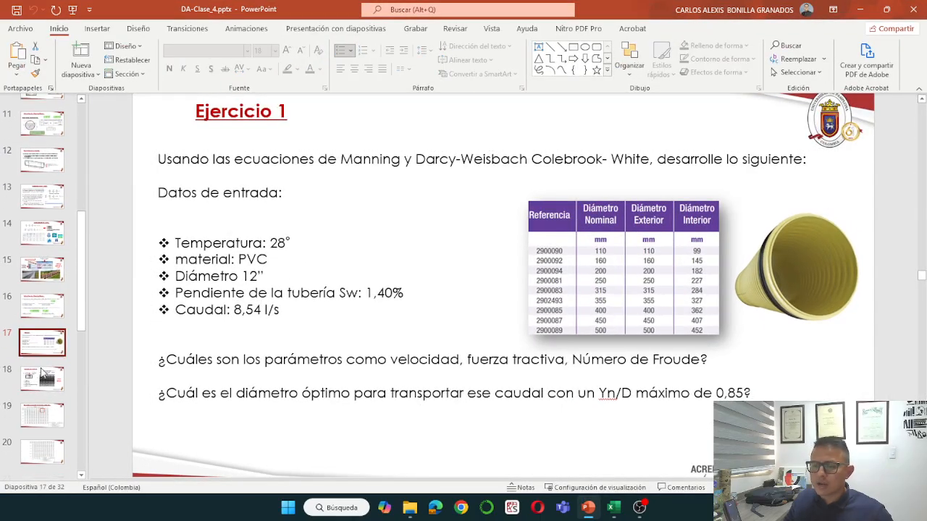
{"action": "scroll", "coordinate": [44, 377], "scroll_direction": "down", "scroll_amount": 2}
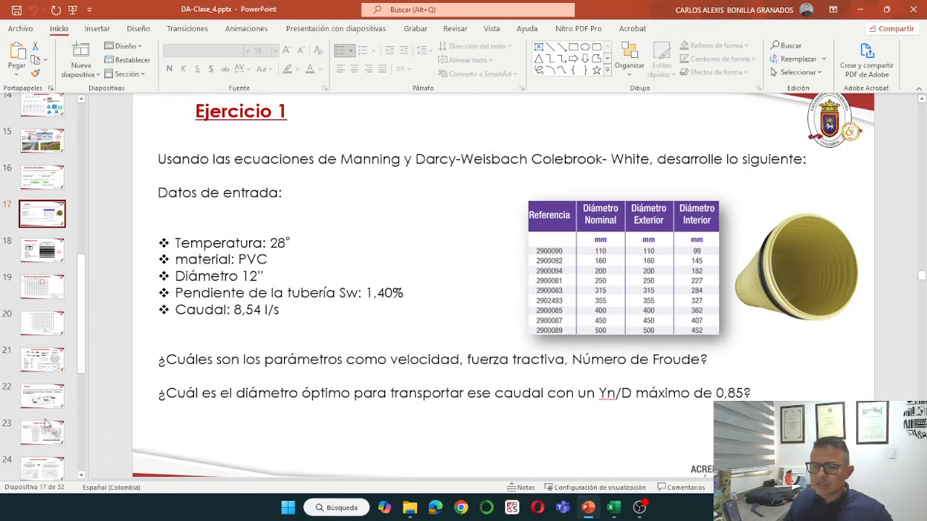
{"action": "left_click", "coordinate": [44, 404]}
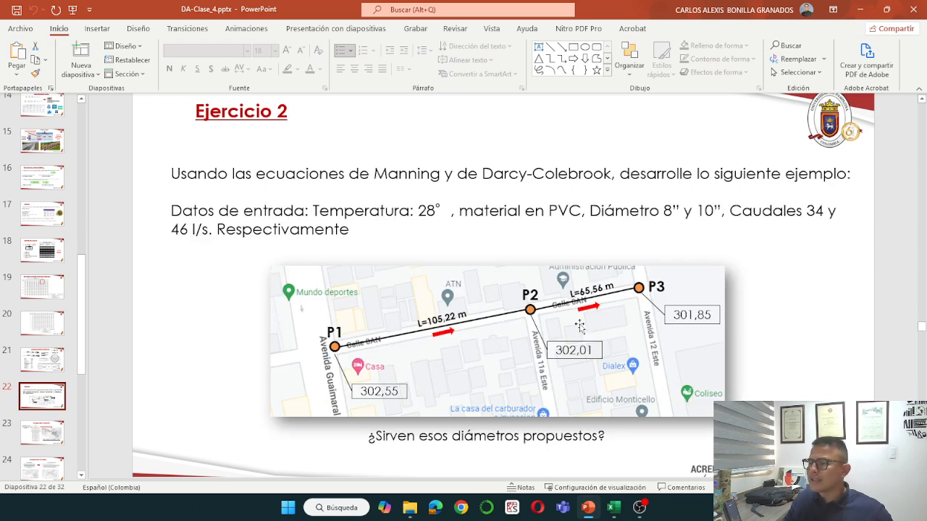